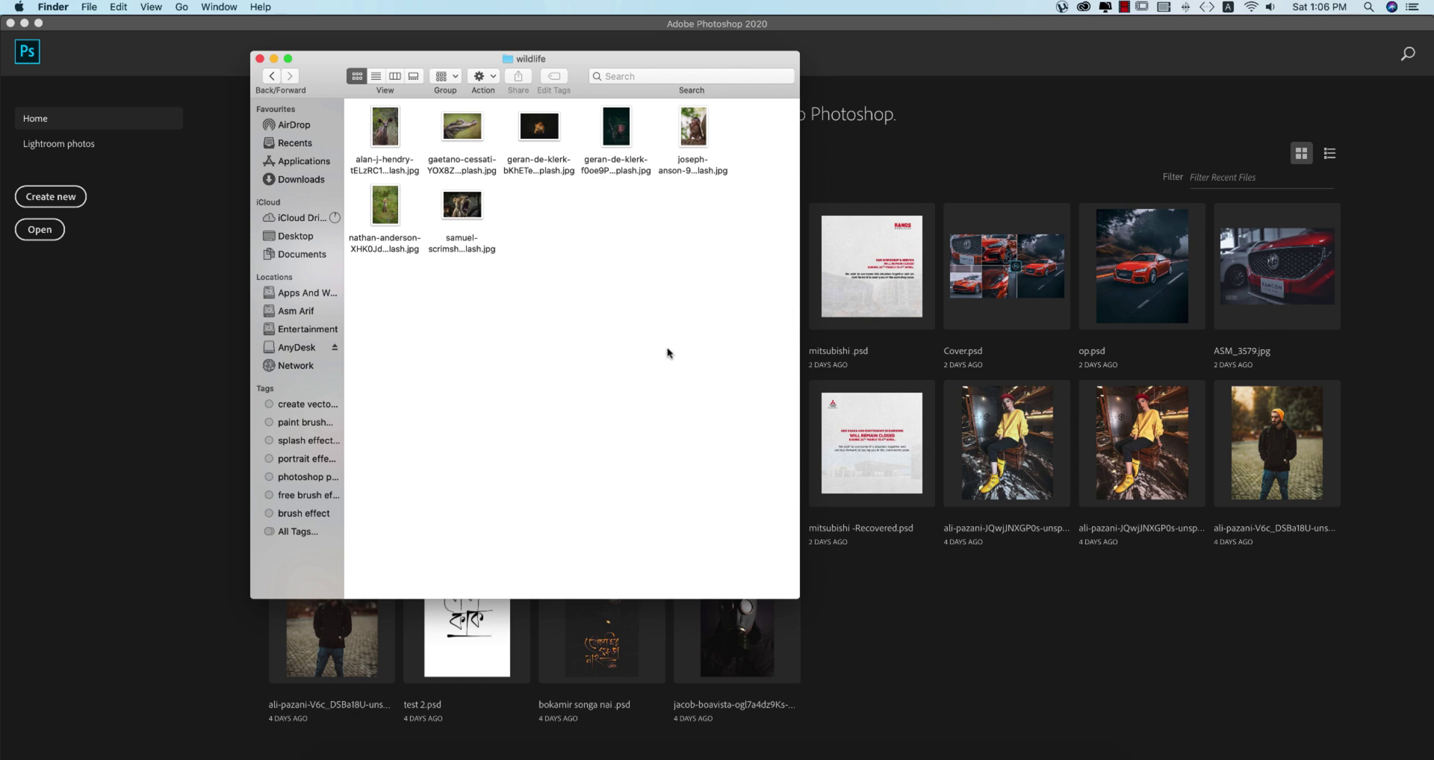
Browse the seven wildlife photos and widen the Finder window to show them all.
left_click(379, 129)
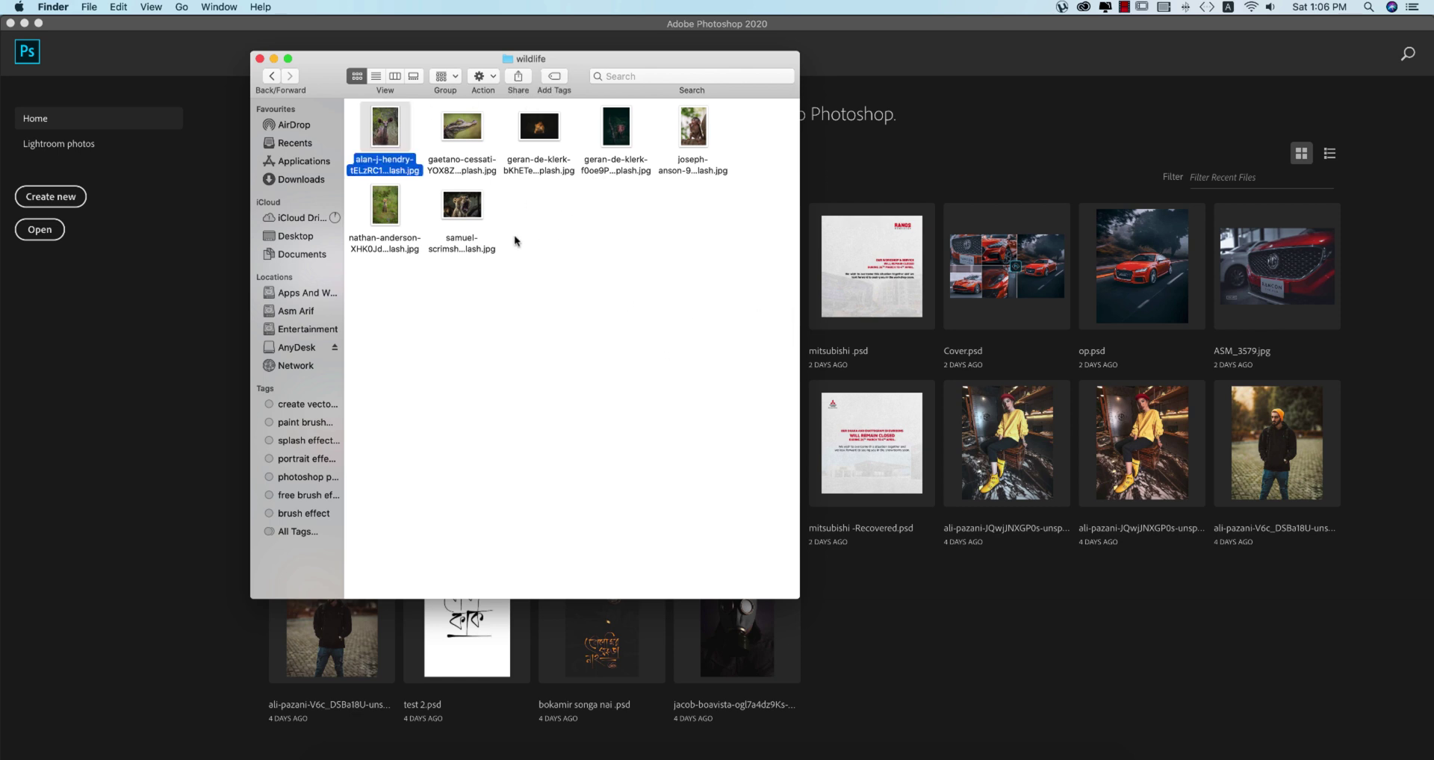
left_click(463, 127)
left_click(544, 137)
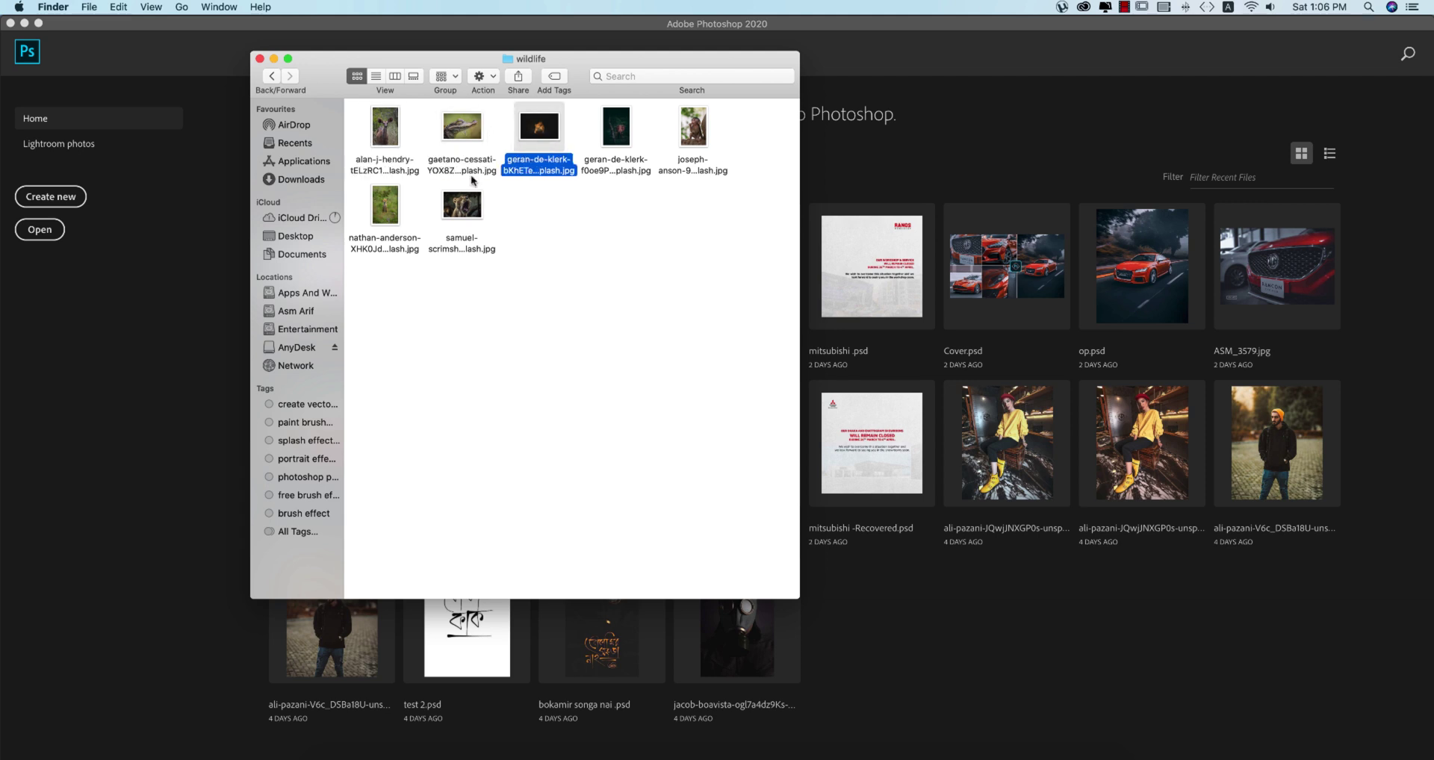
left_click_drag(795, 280, 1162, 358)
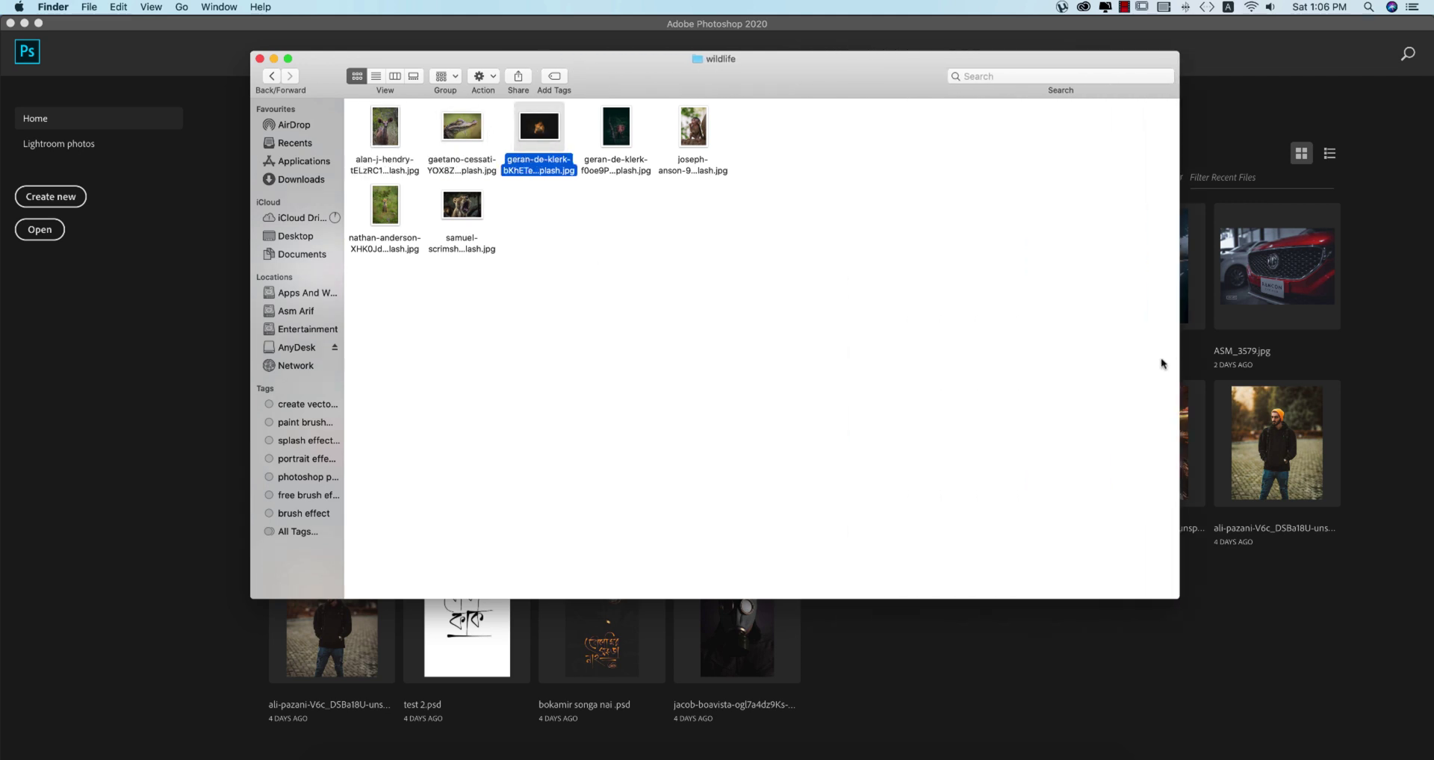
left_click(693, 131)
left_click(632, 137)
left_click(545, 125)
left_click(473, 141)
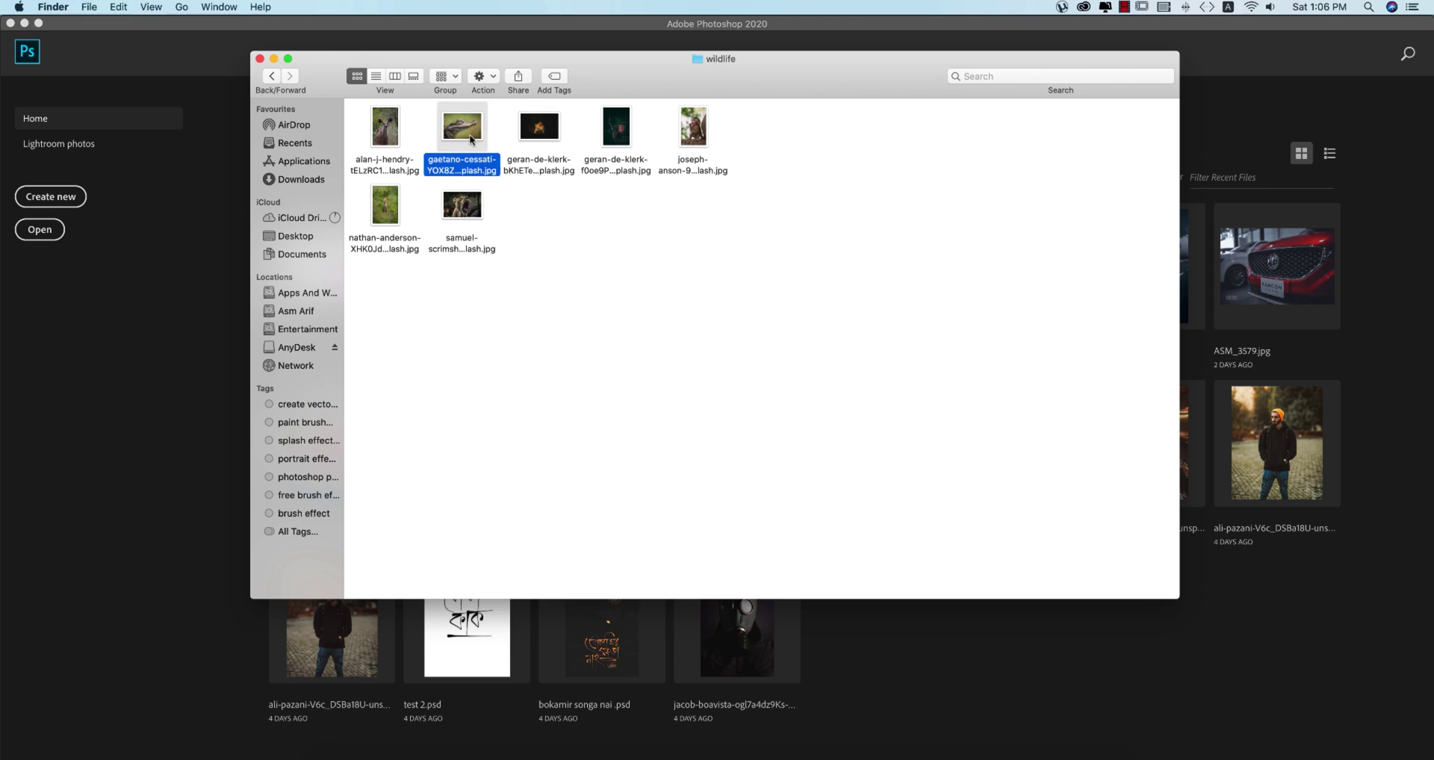
double_click(396, 130)
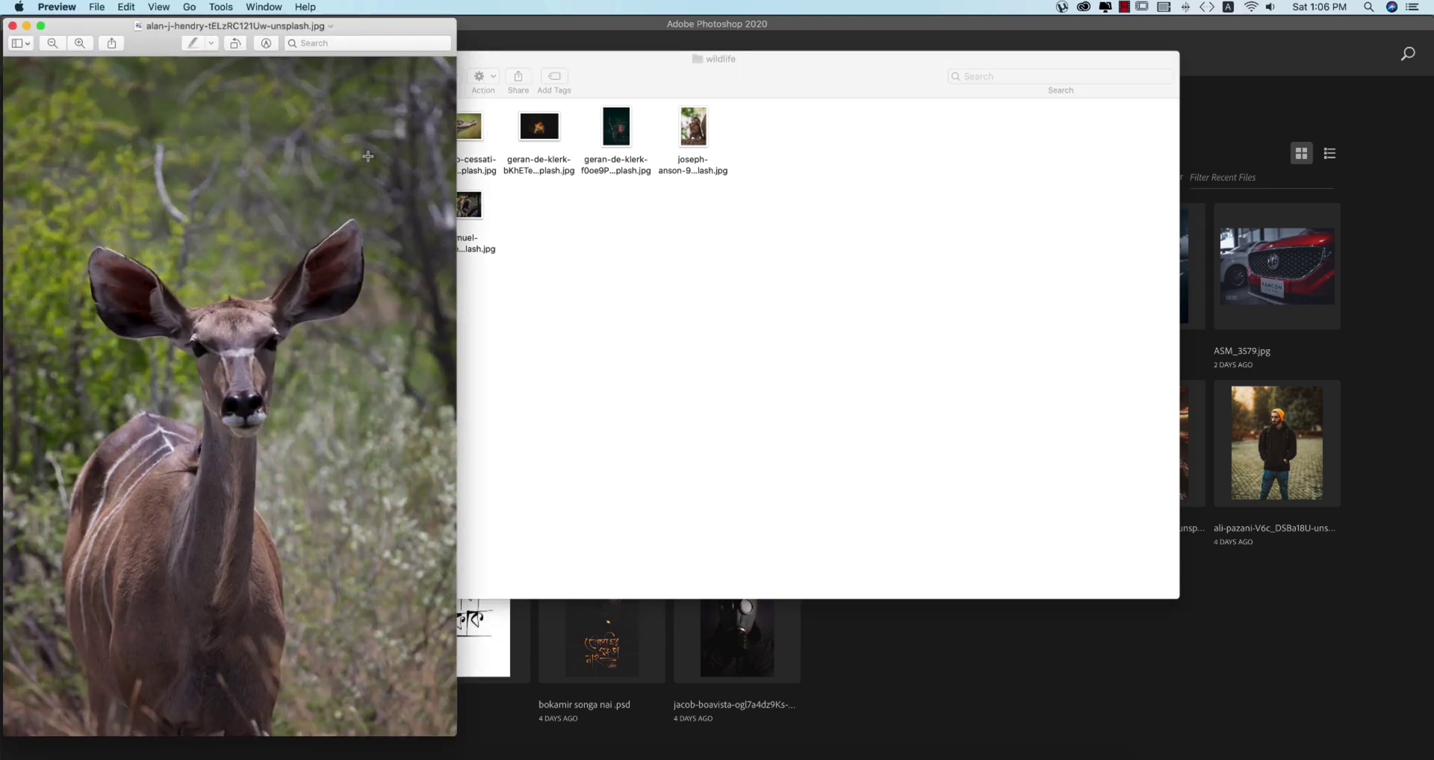
left_click(12, 26)
left_click(614, 254)
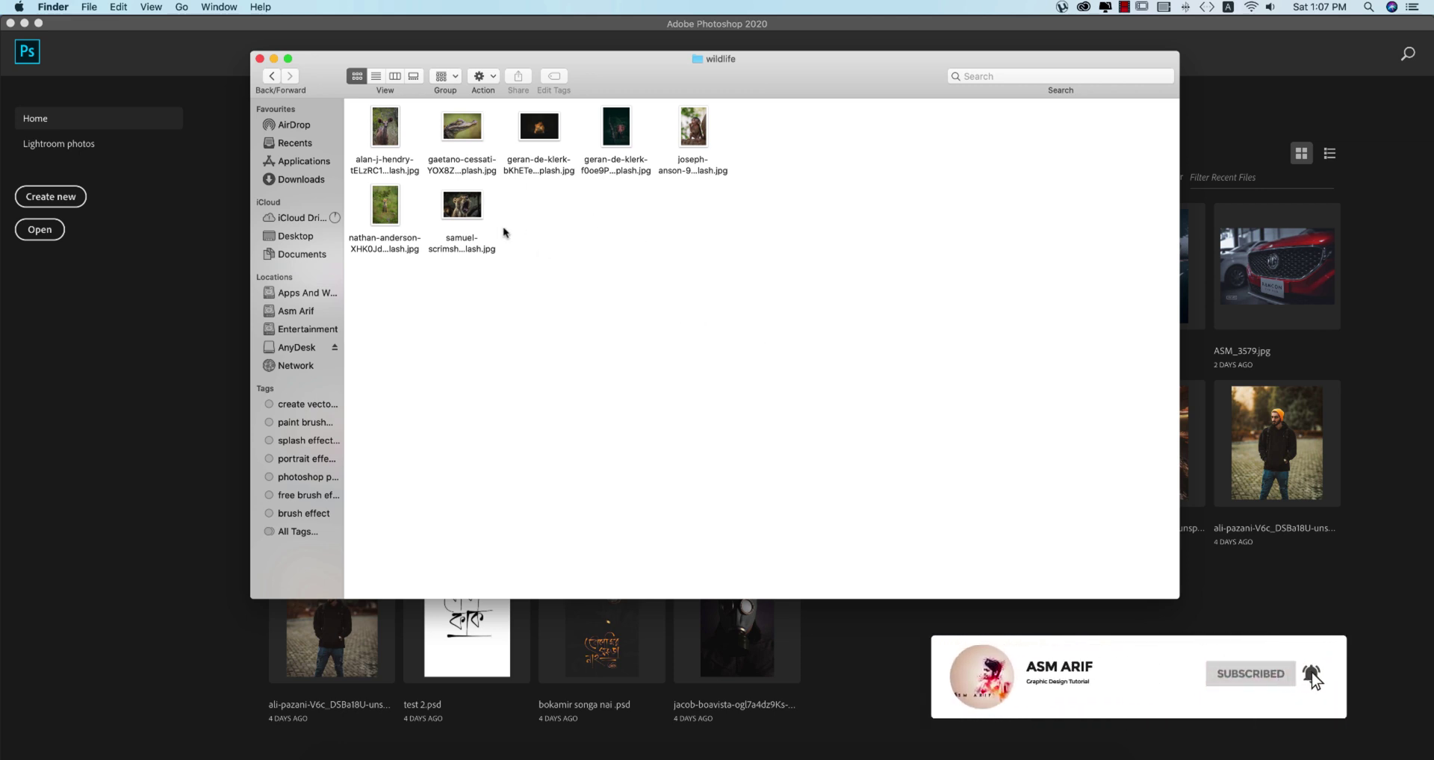
Open the kudu photo from the wildlife folder in Photoshop.
left_click(386, 138)
left_click_drag(386, 138, 738, 224)
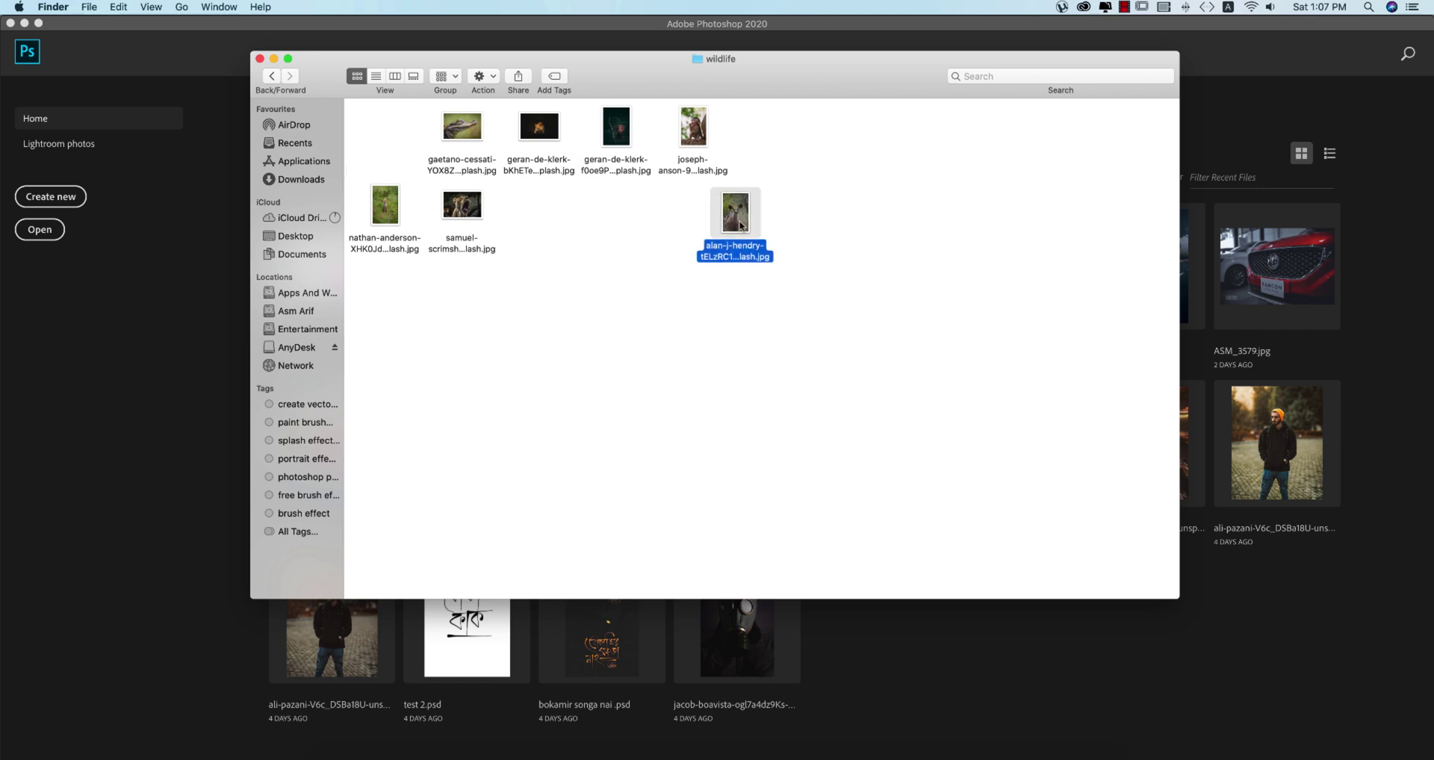
right_click(740, 219)
mouse_move(975, 242)
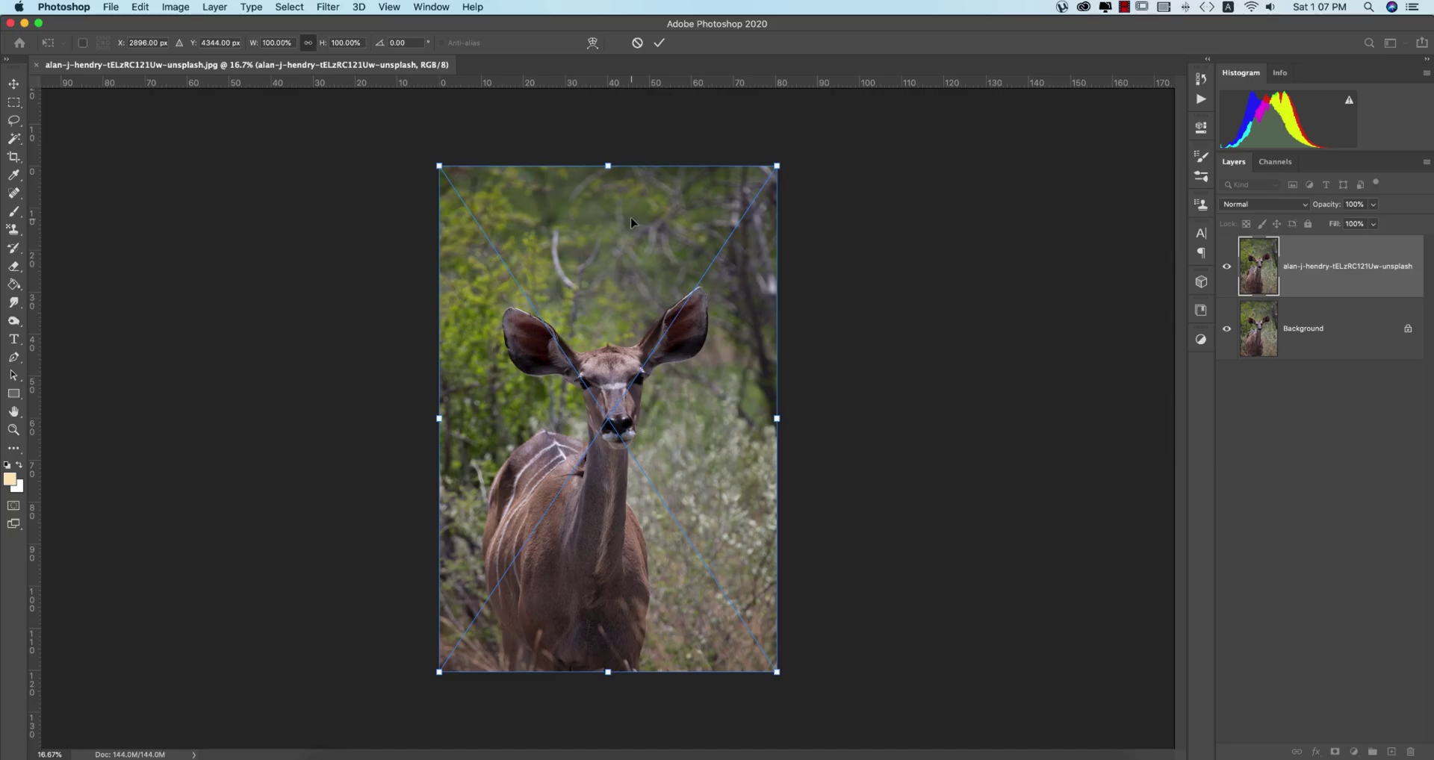
Cancel the placed copy, fit the photo on screen, and duplicate the Background as Layer 1.
key("Escape")
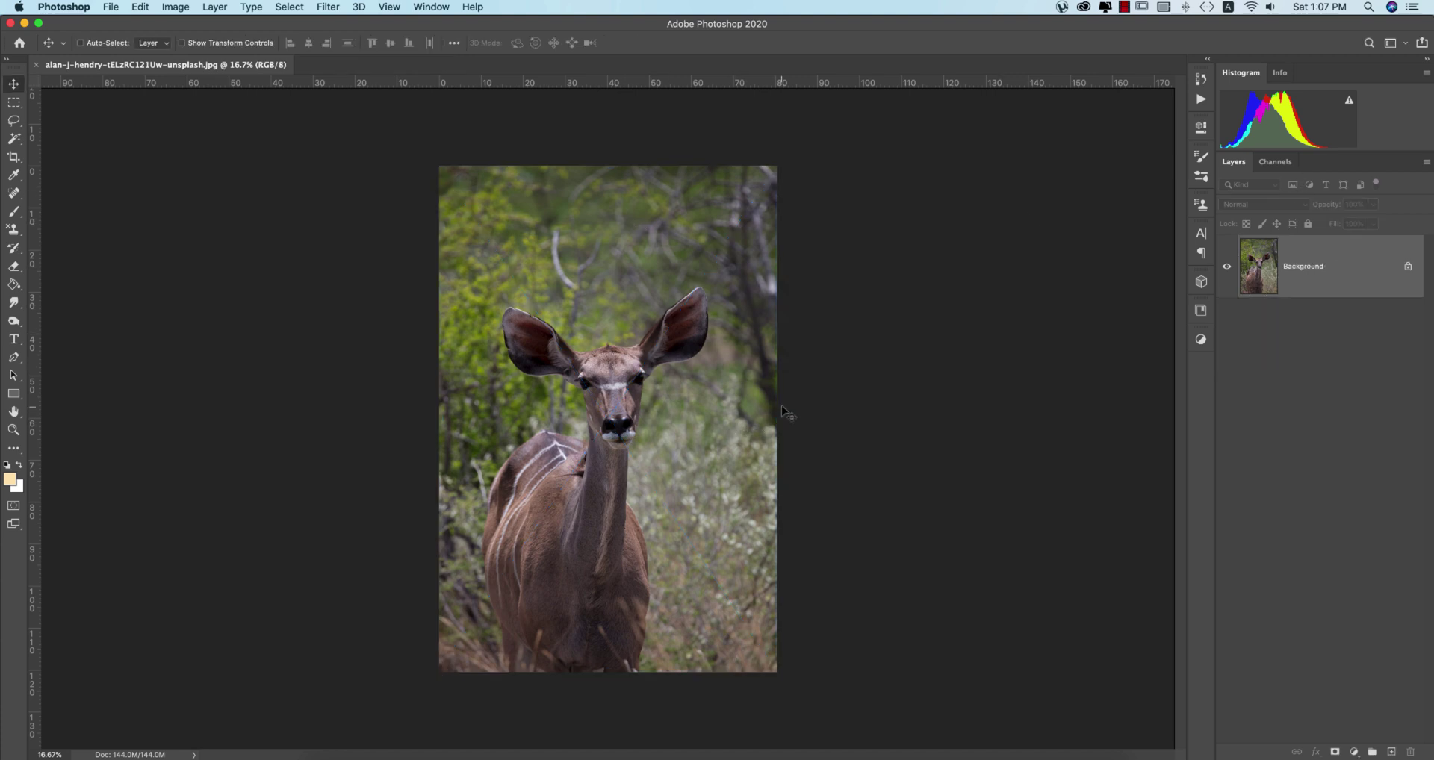
key("super+0")
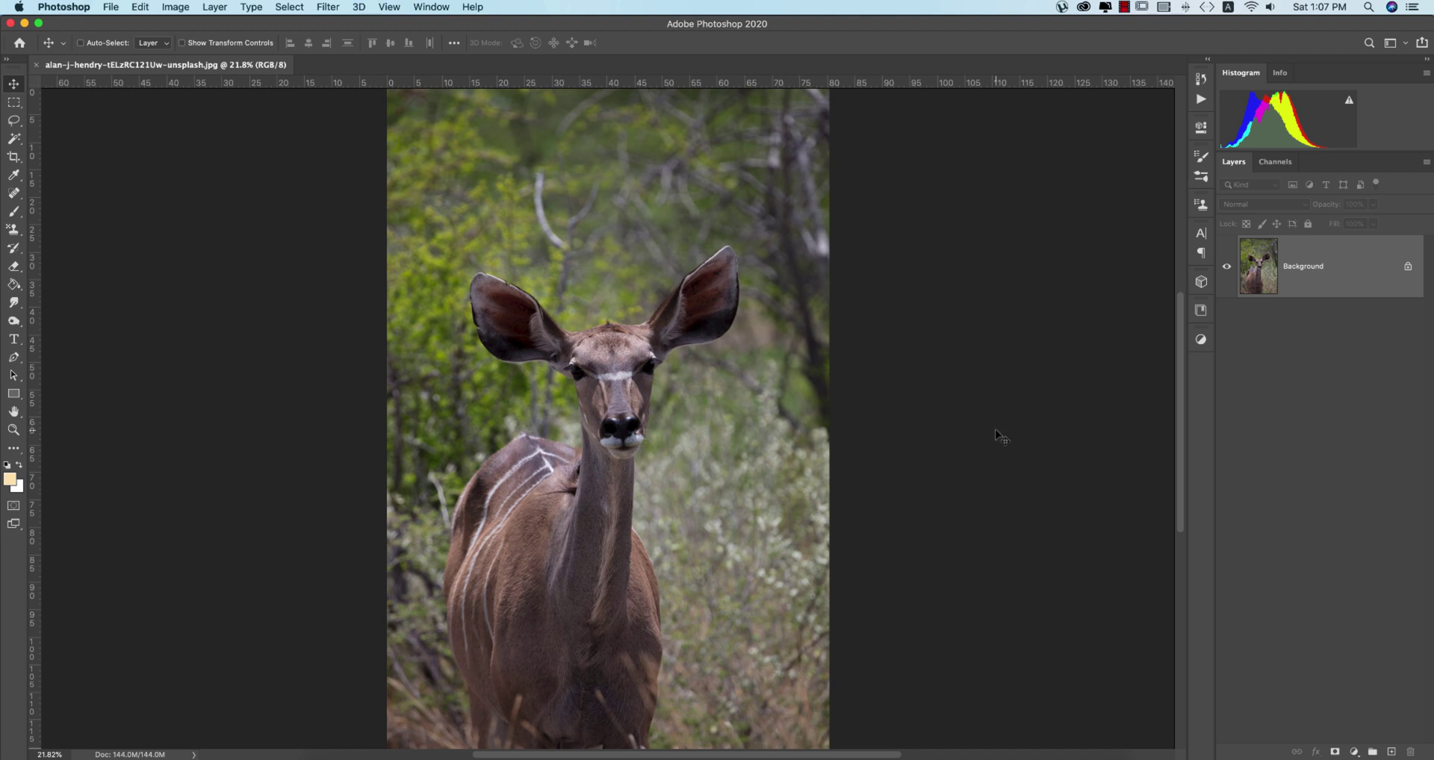
key("super+j")
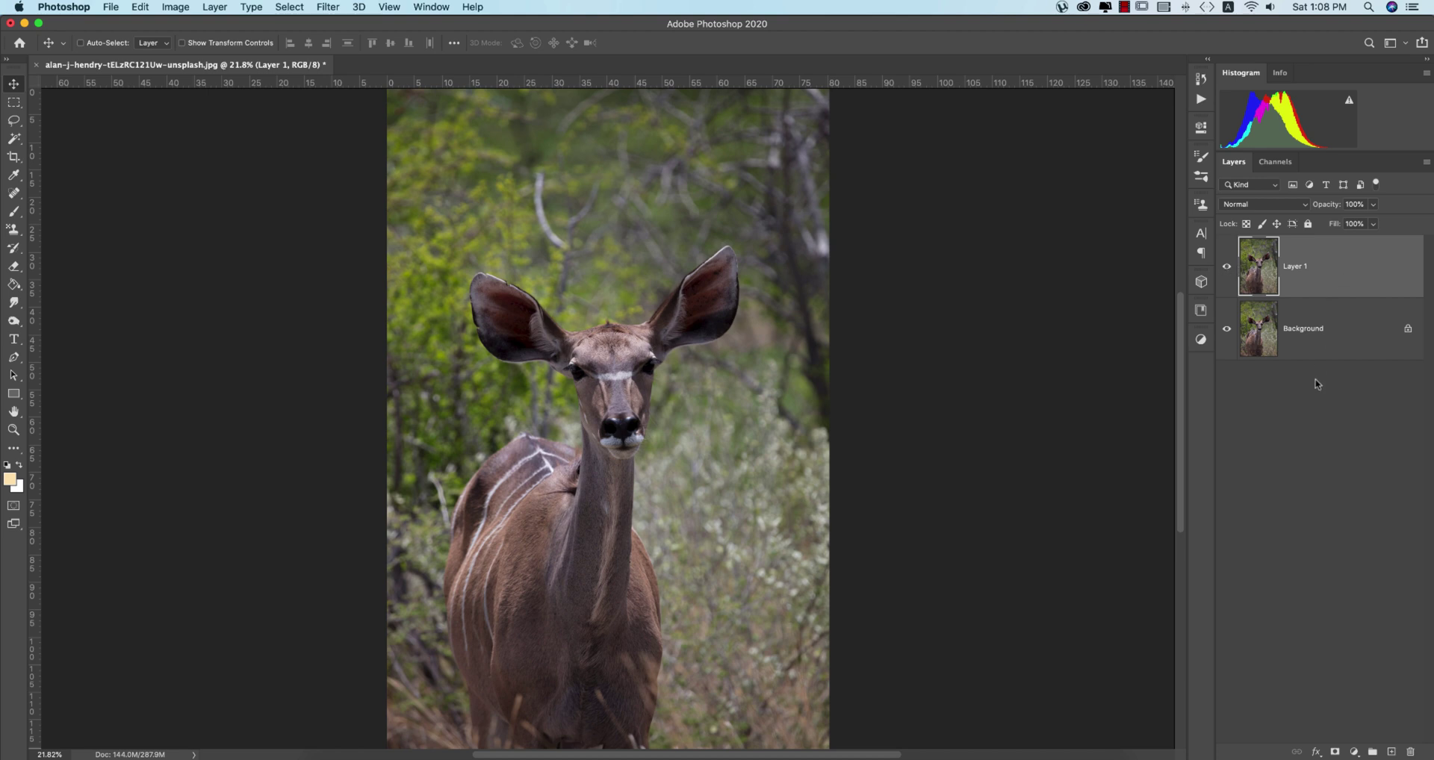
left_click(1226, 267)
left_click(1226, 267)
Apply the Camera Raw Filter to Layer 1 with Shadows +34, Blacks -48 and slightly cooler temperature.
left_click(328, 7)
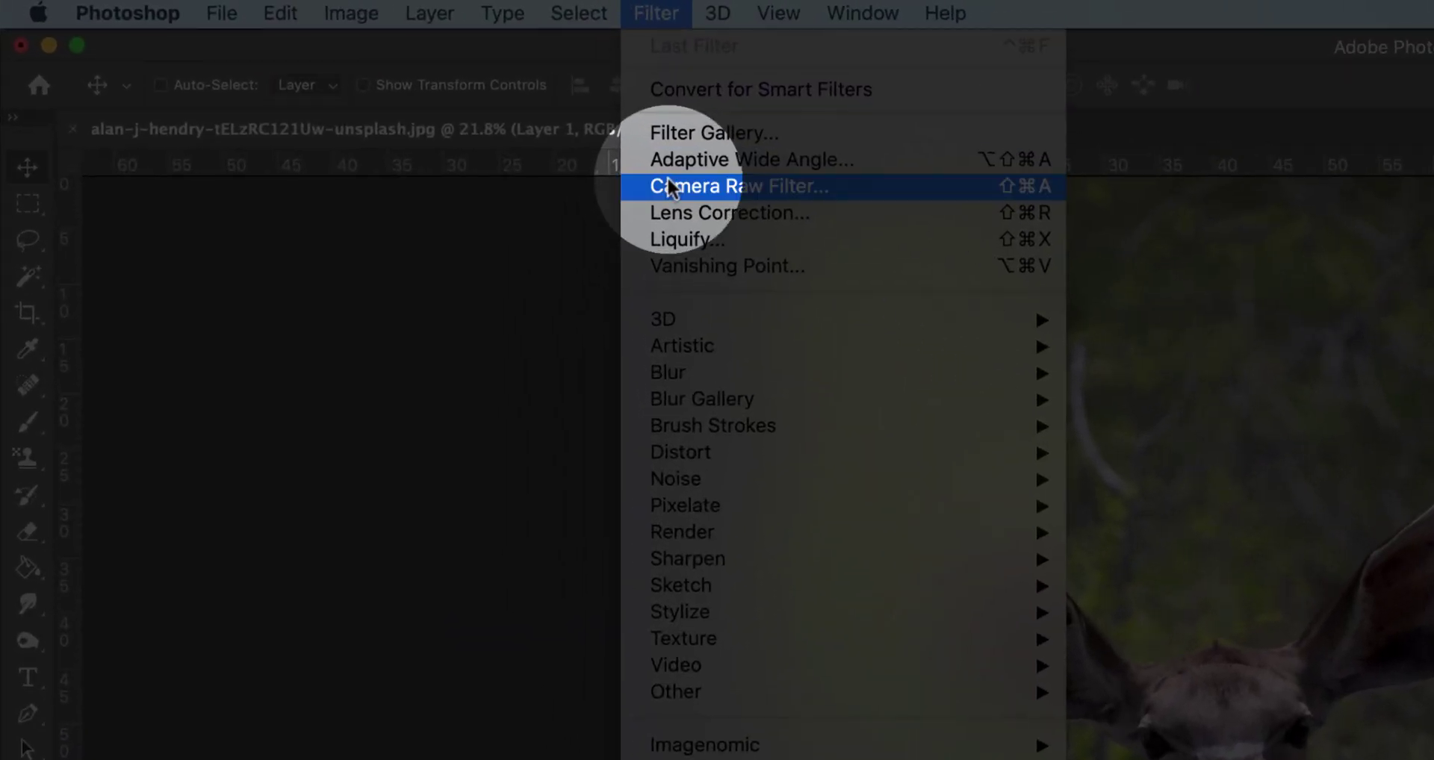
left_click(447, 123)
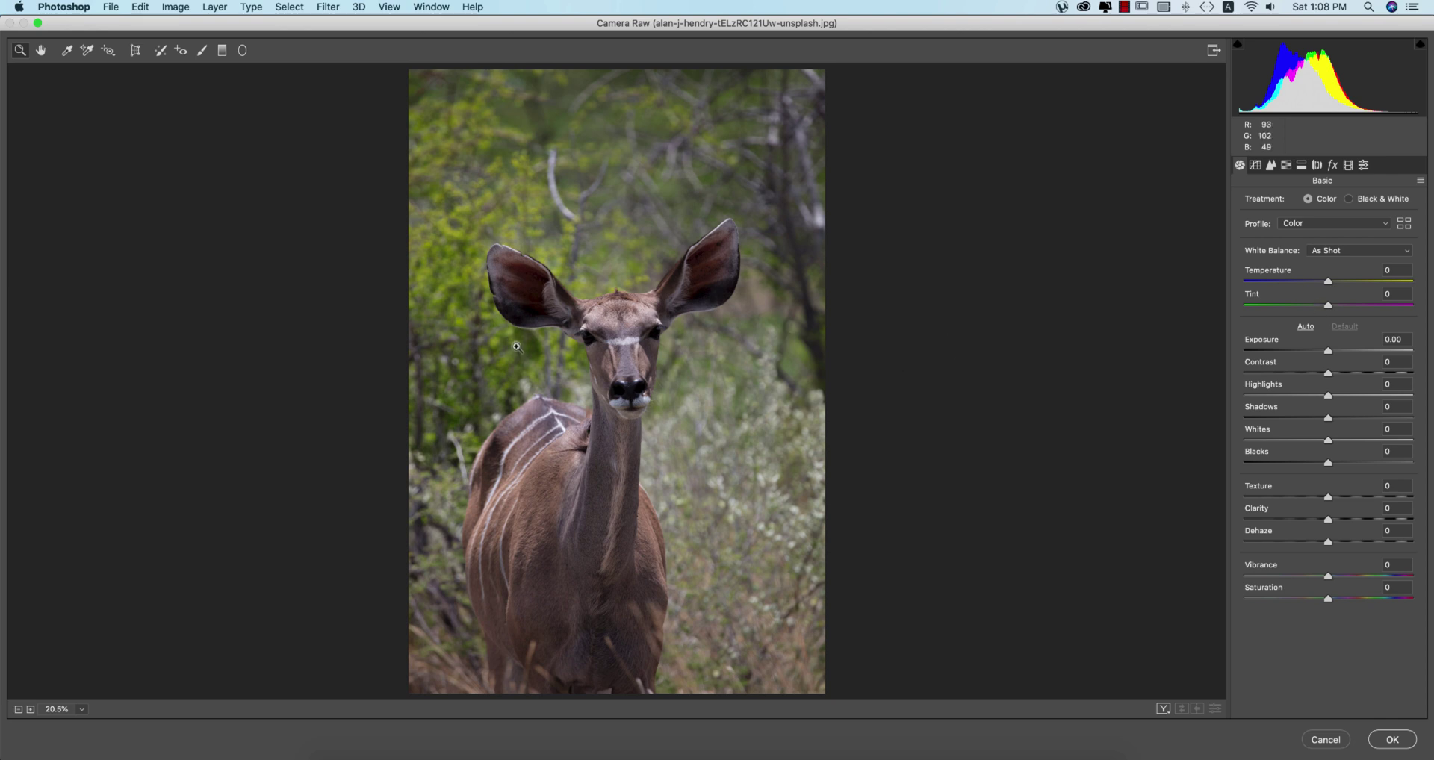
left_click_drag(1328, 421, 1357, 418)
left_click_drag(1335, 463, 1306, 495)
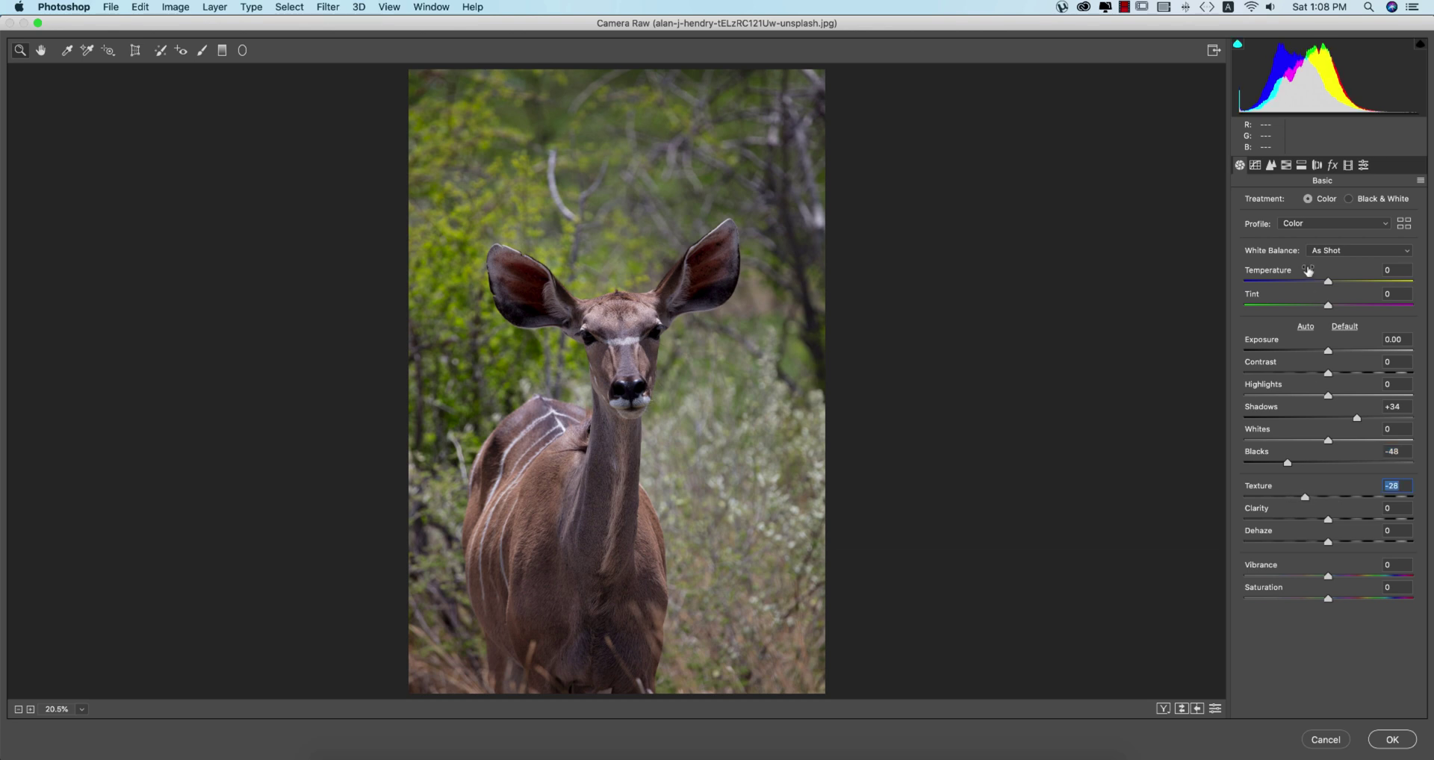
left_click_drag(1328, 282, 1330, 284)
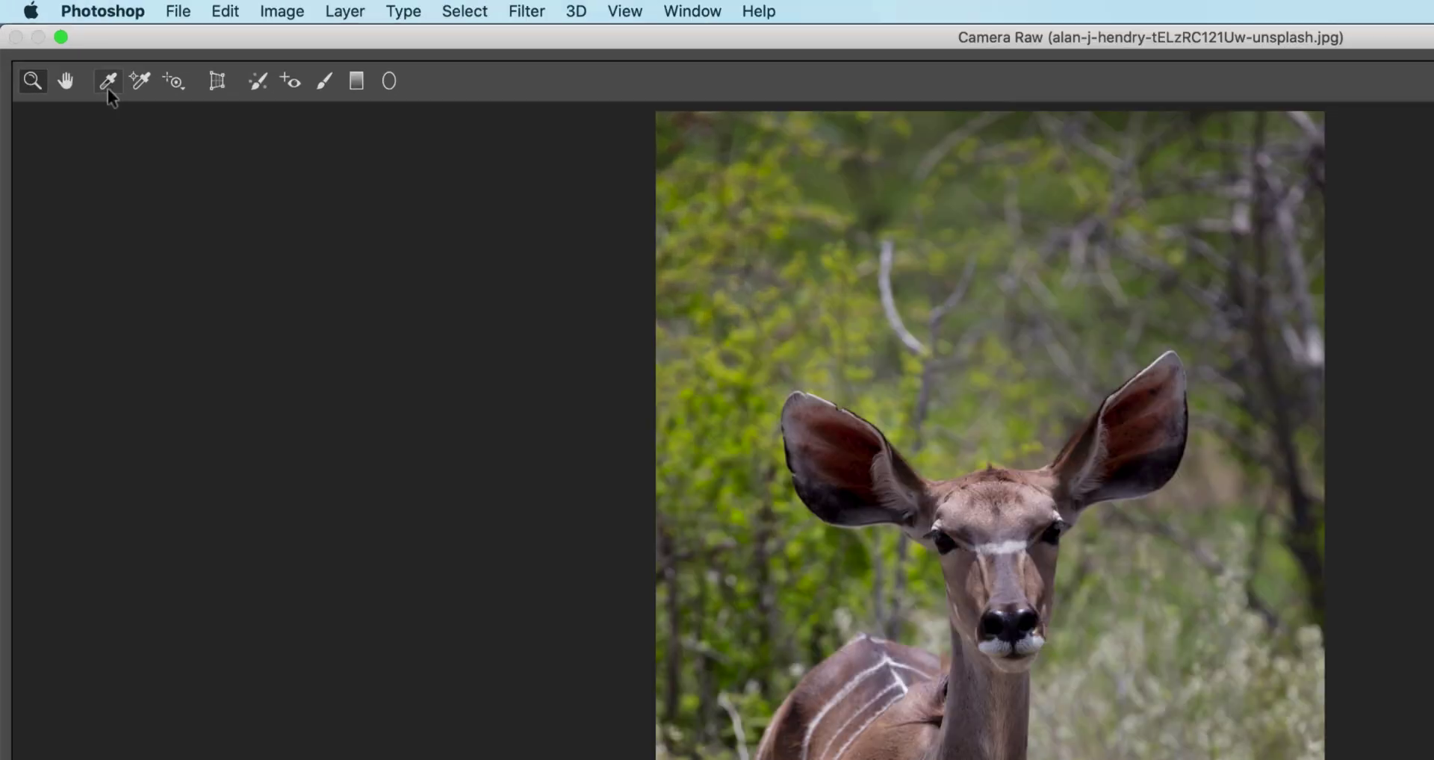
Sample white balance from neutral kudu spots (Temperature -1, Tint -27) and set Vibrance +3.
left_click(107, 82)
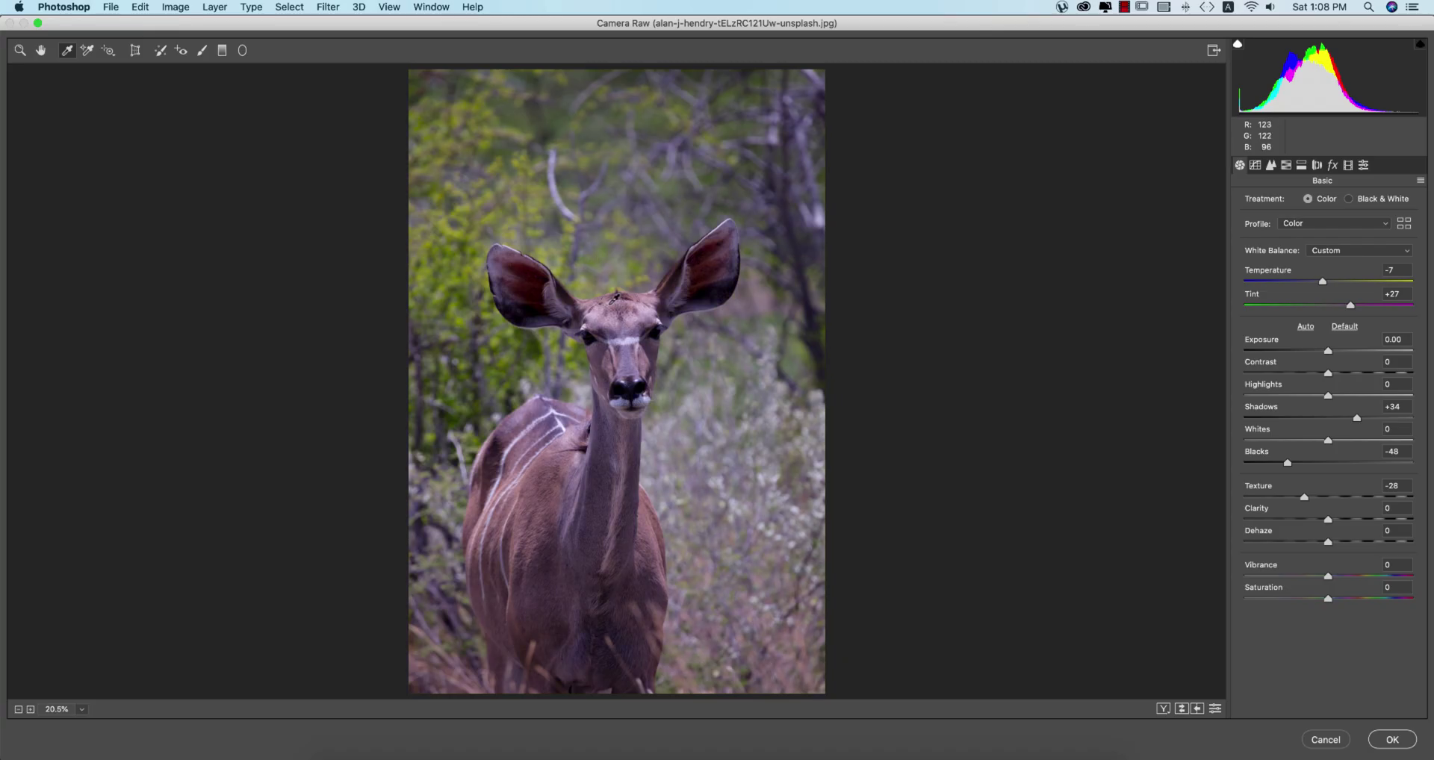
left_click(1008, 501)
left_click(617, 379)
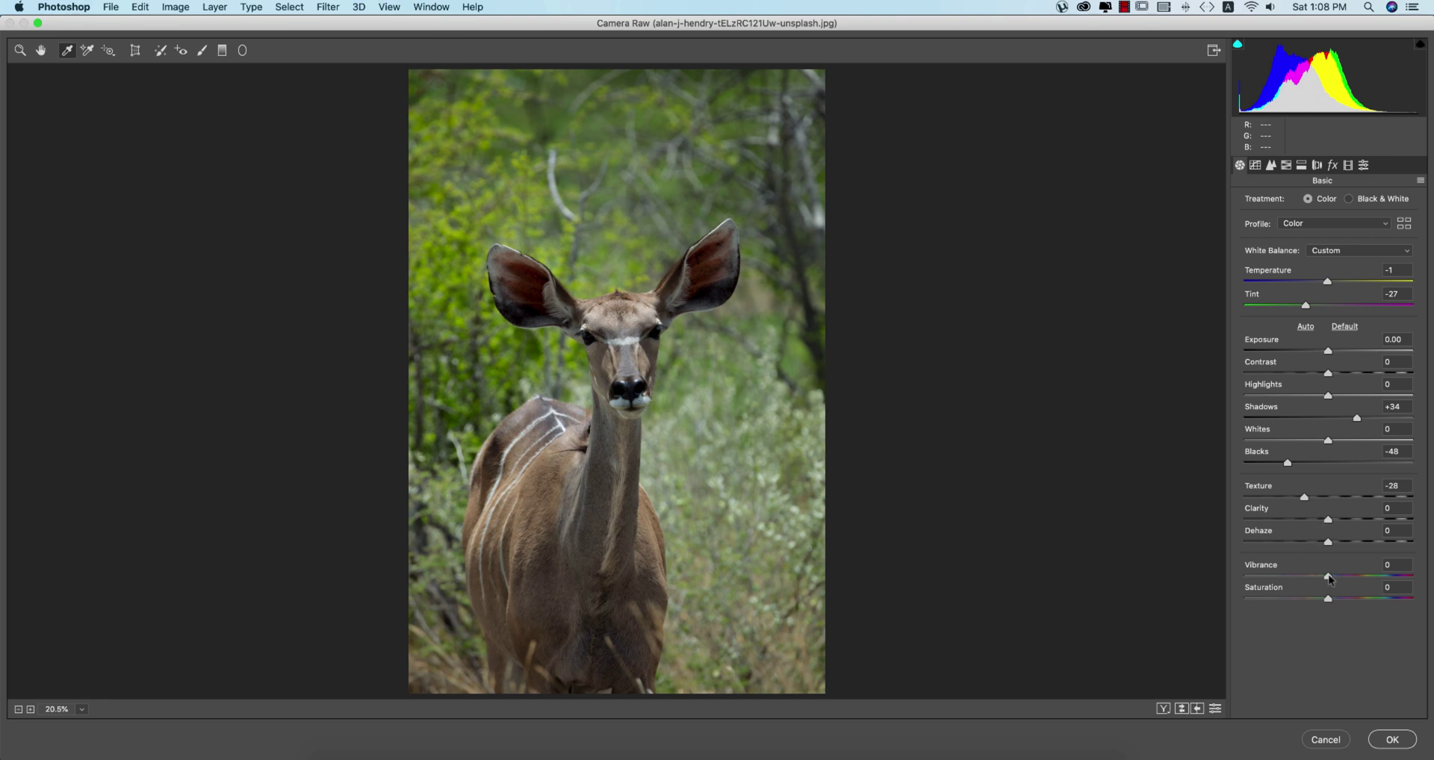
left_click_drag(1329, 577, 1332, 578)
Add a midtone point to the Blue tone curve and lift its black point to 10.
left_click(1256, 165)
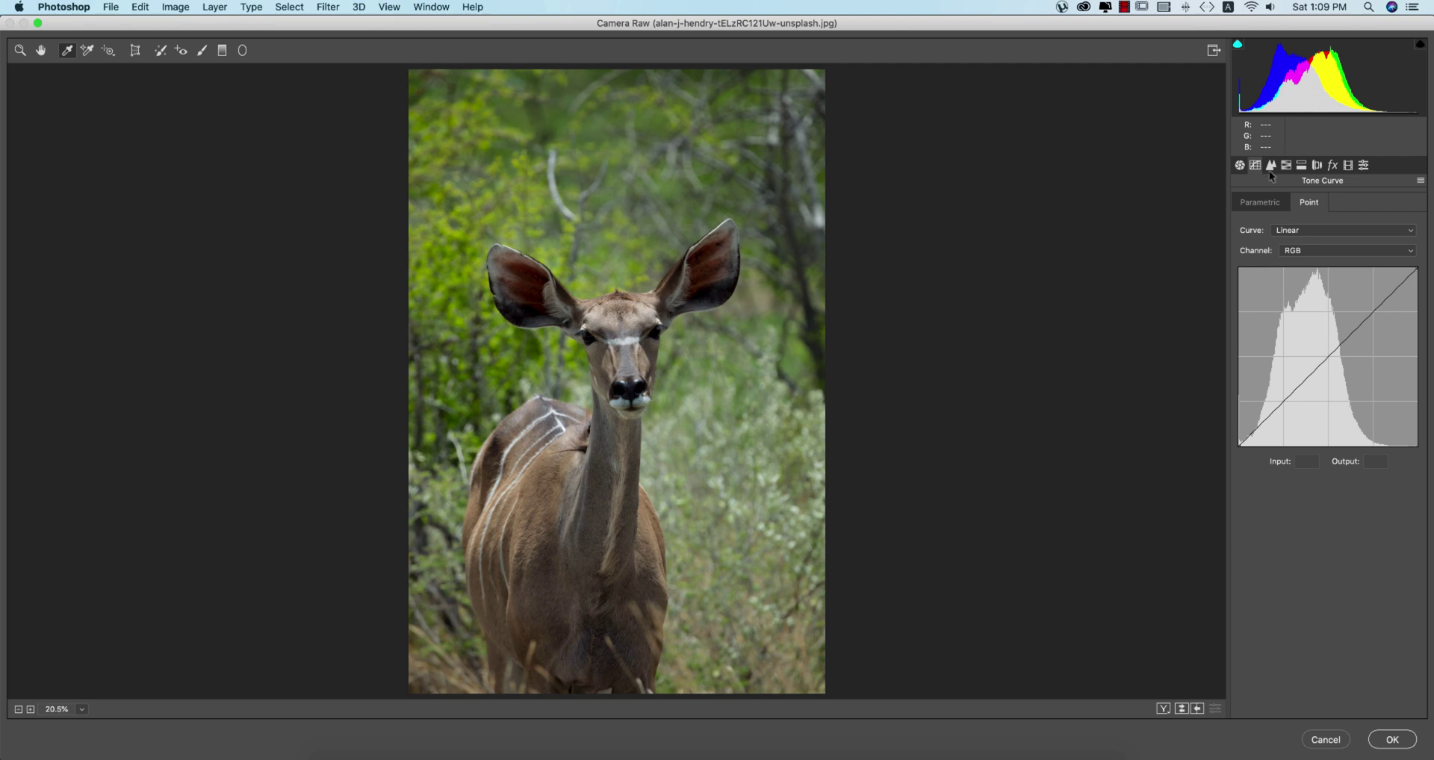
left_click(1298, 253)
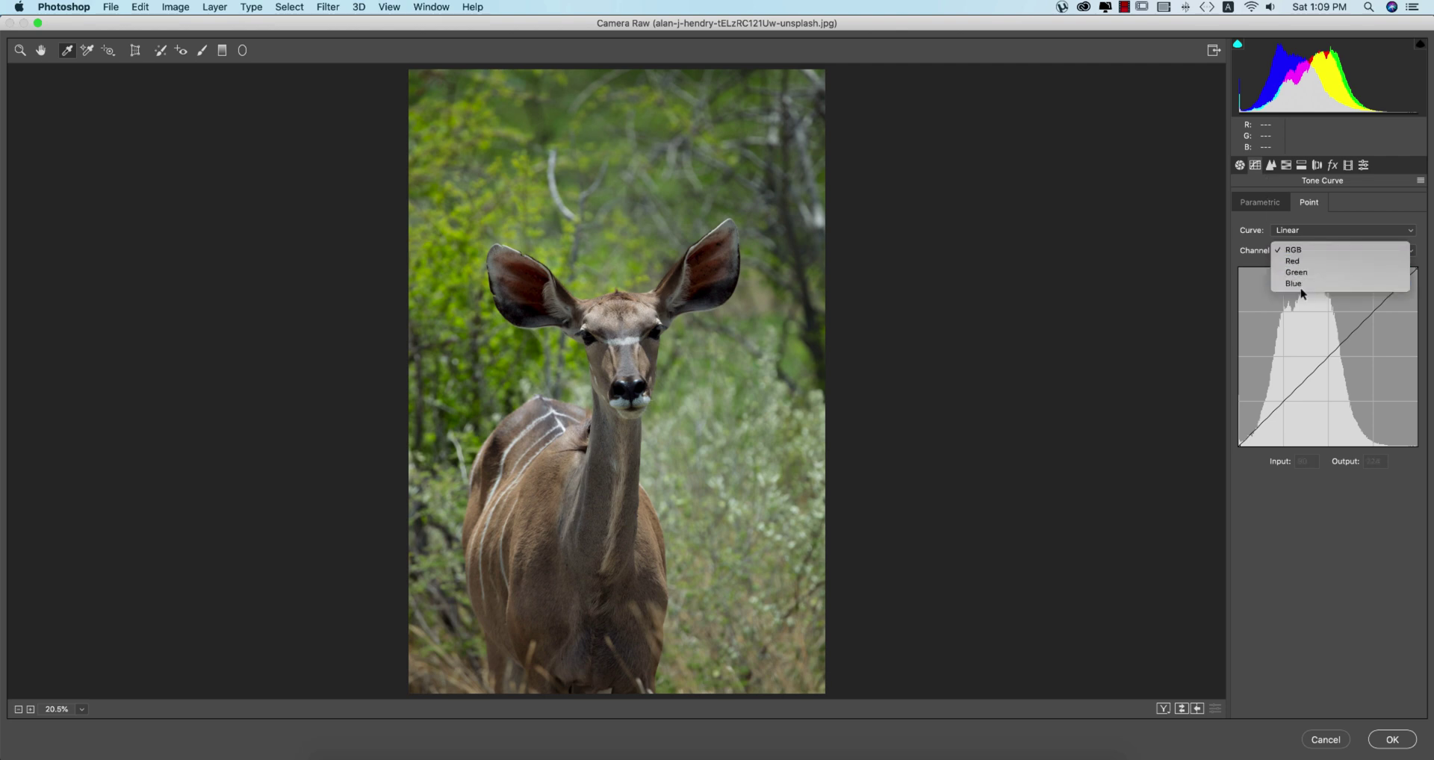
key("Return")
left_click(1324, 367)
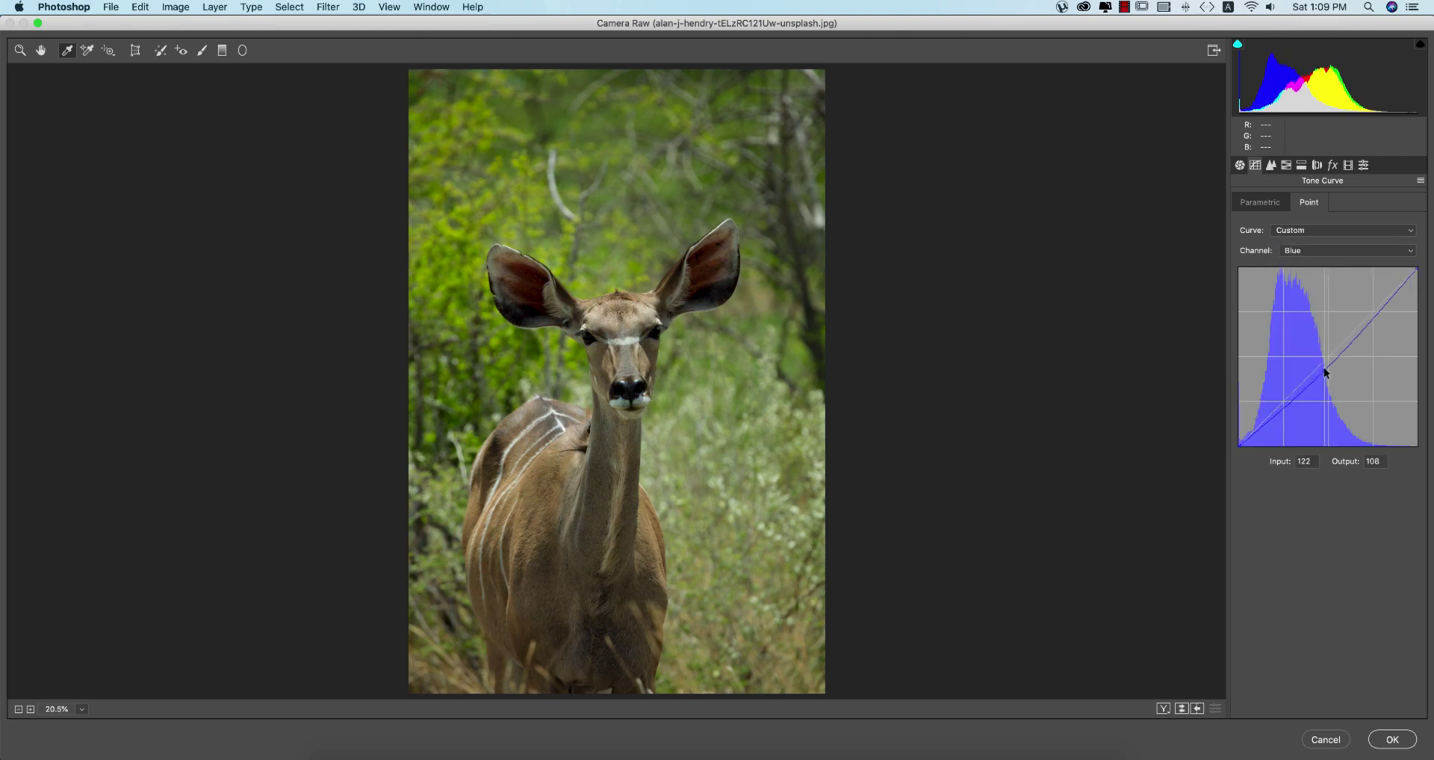
left_click_drag(1239, 446, 1240, 439)
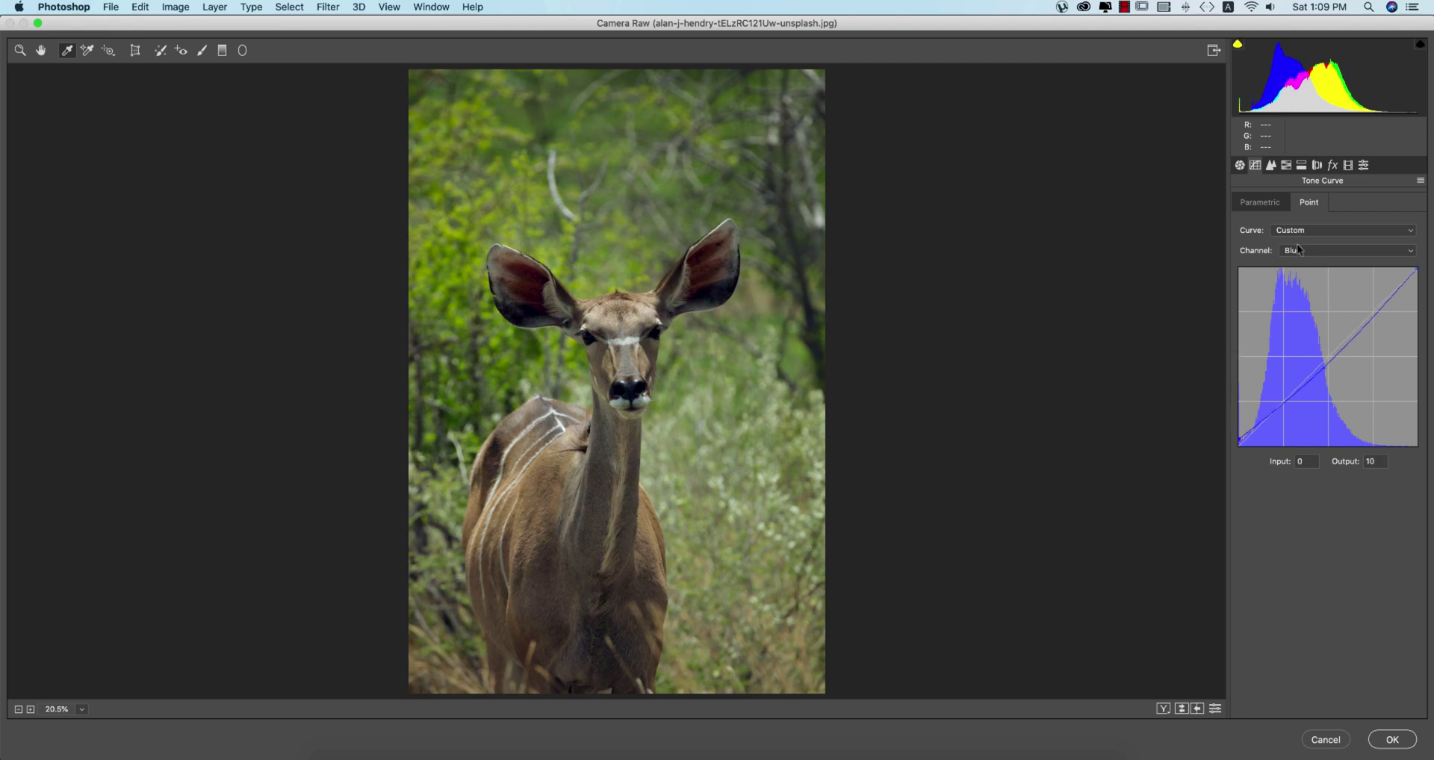
In HSL, shift the Greens hue, brighten Oranges luminance and set the Oranges hue to -37.
left_click(1271, 165)
left_click(1285, 165)
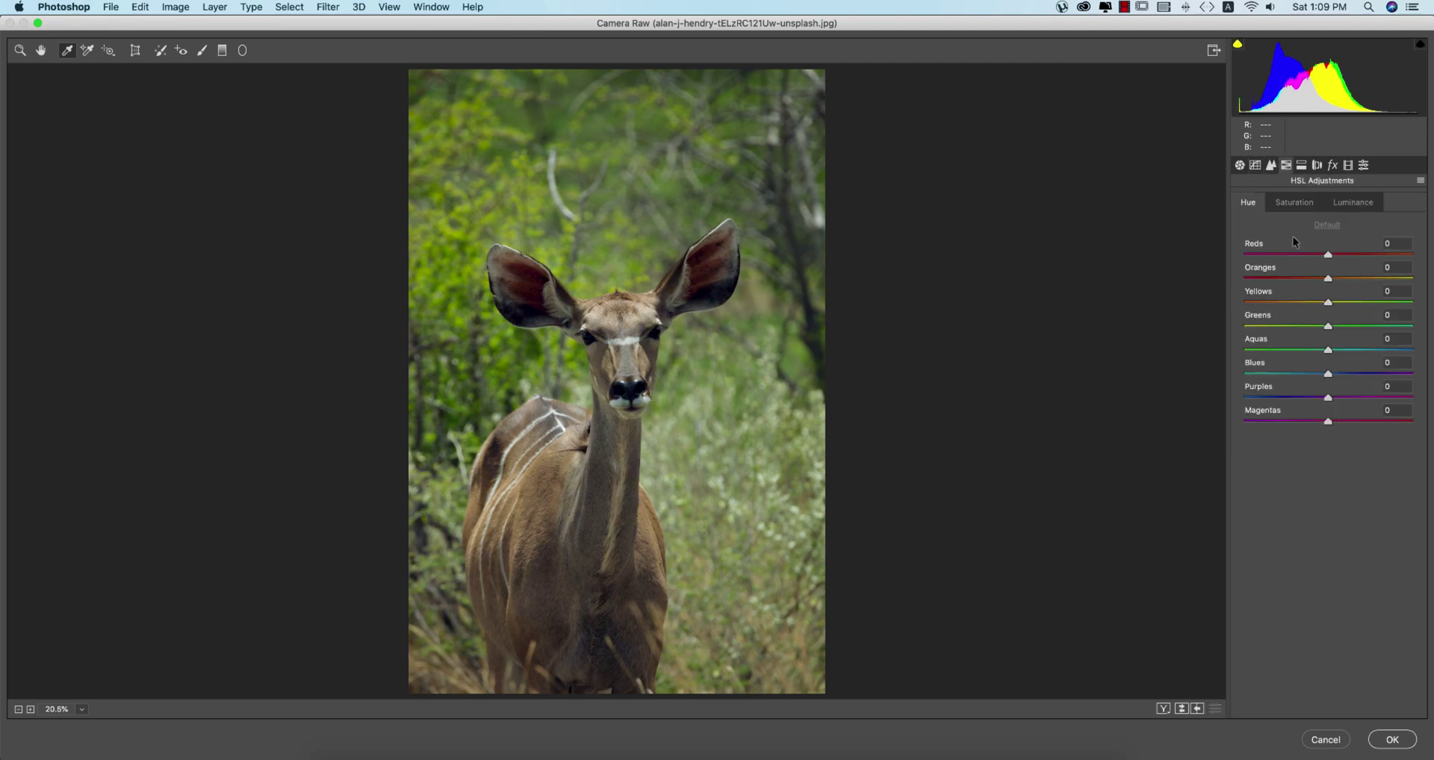
mouse_move(1328, 327)
left_mouse_down()
mouse_move(1262, 329)
mouse_move(1352, 330)
mouse_move(1231, 318)
mouse_move(1382, 327)
mouse_move(1313, 327)
left_mouse_up()
left_click(1313, 203)
left_click(1351, 202)
left_click_drag(1328, 279, 1367, 280)
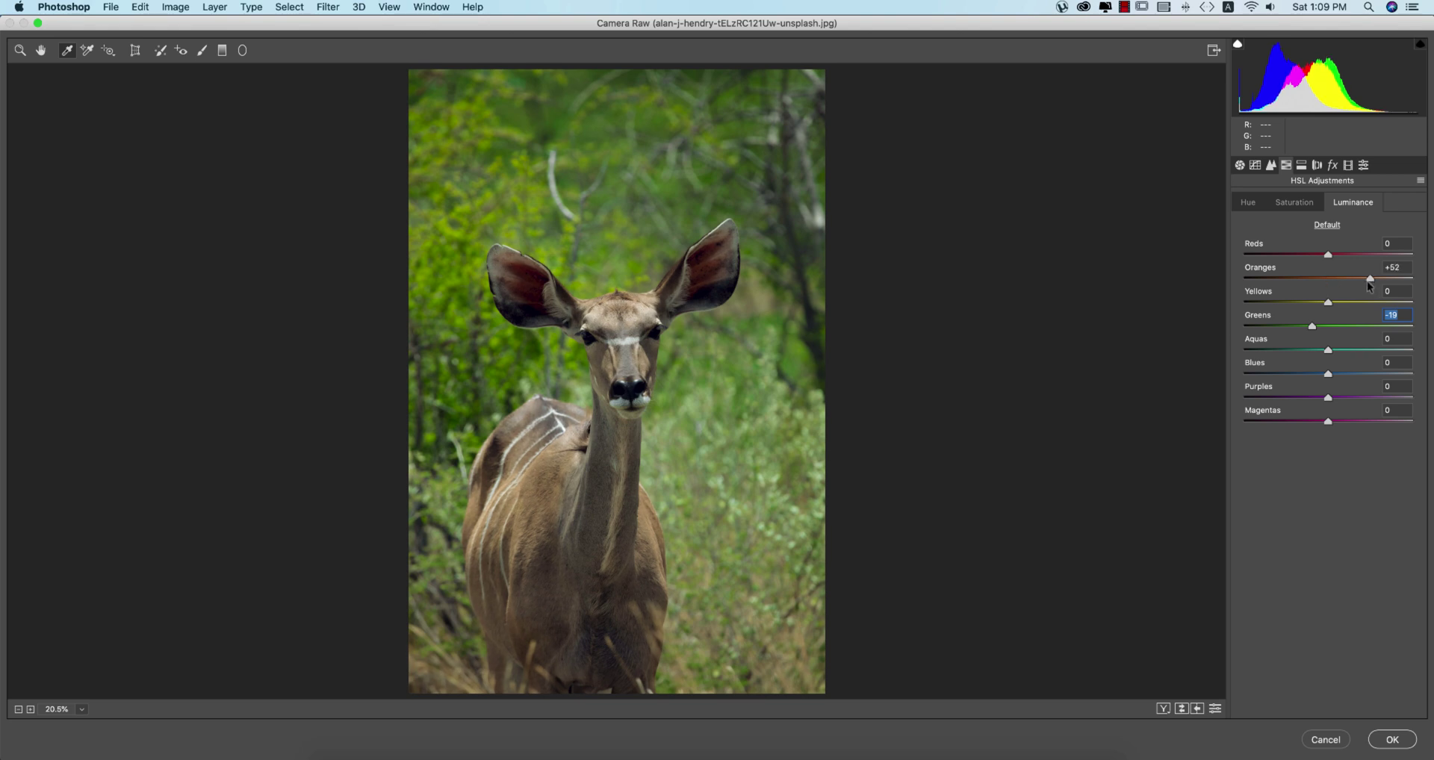
left_click(1297, 203)
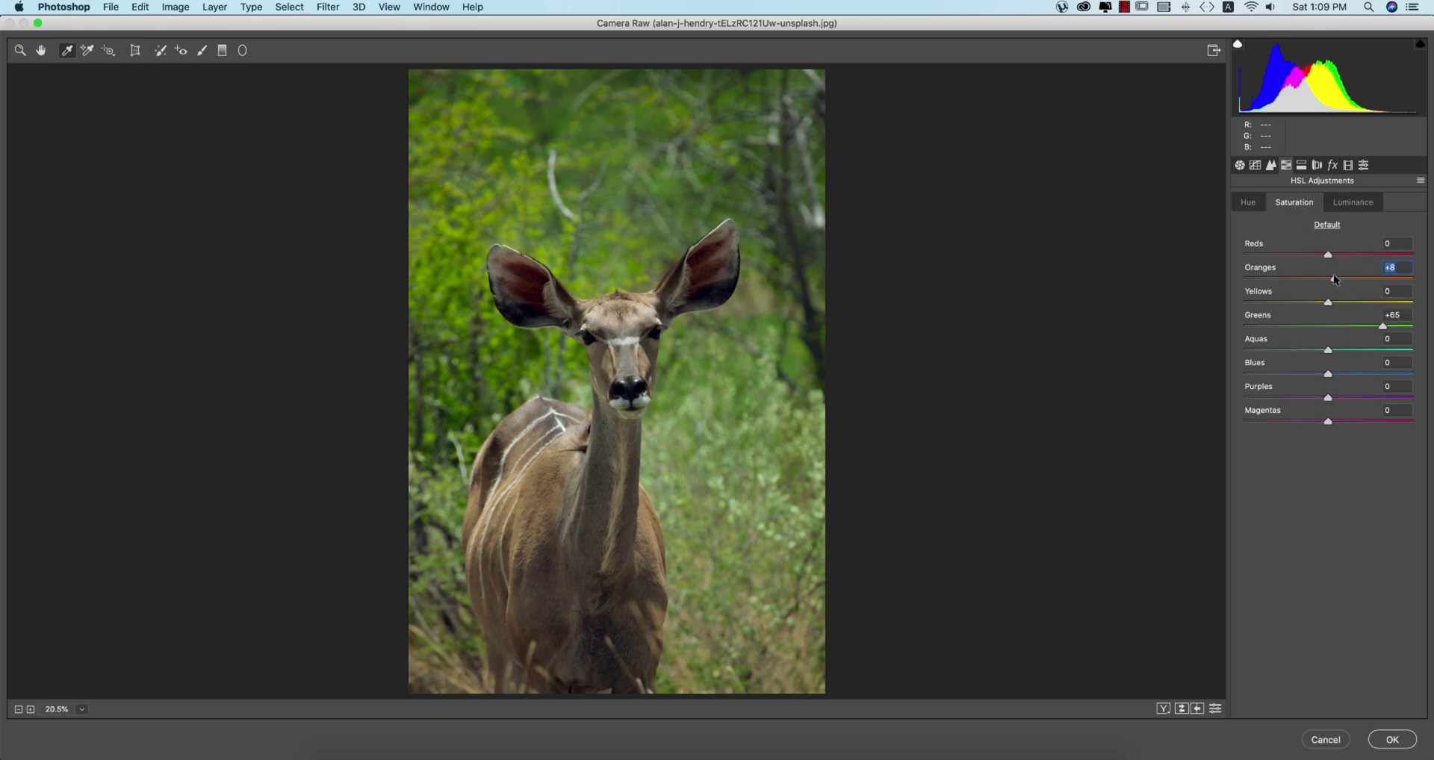
left_click(1354, 202)
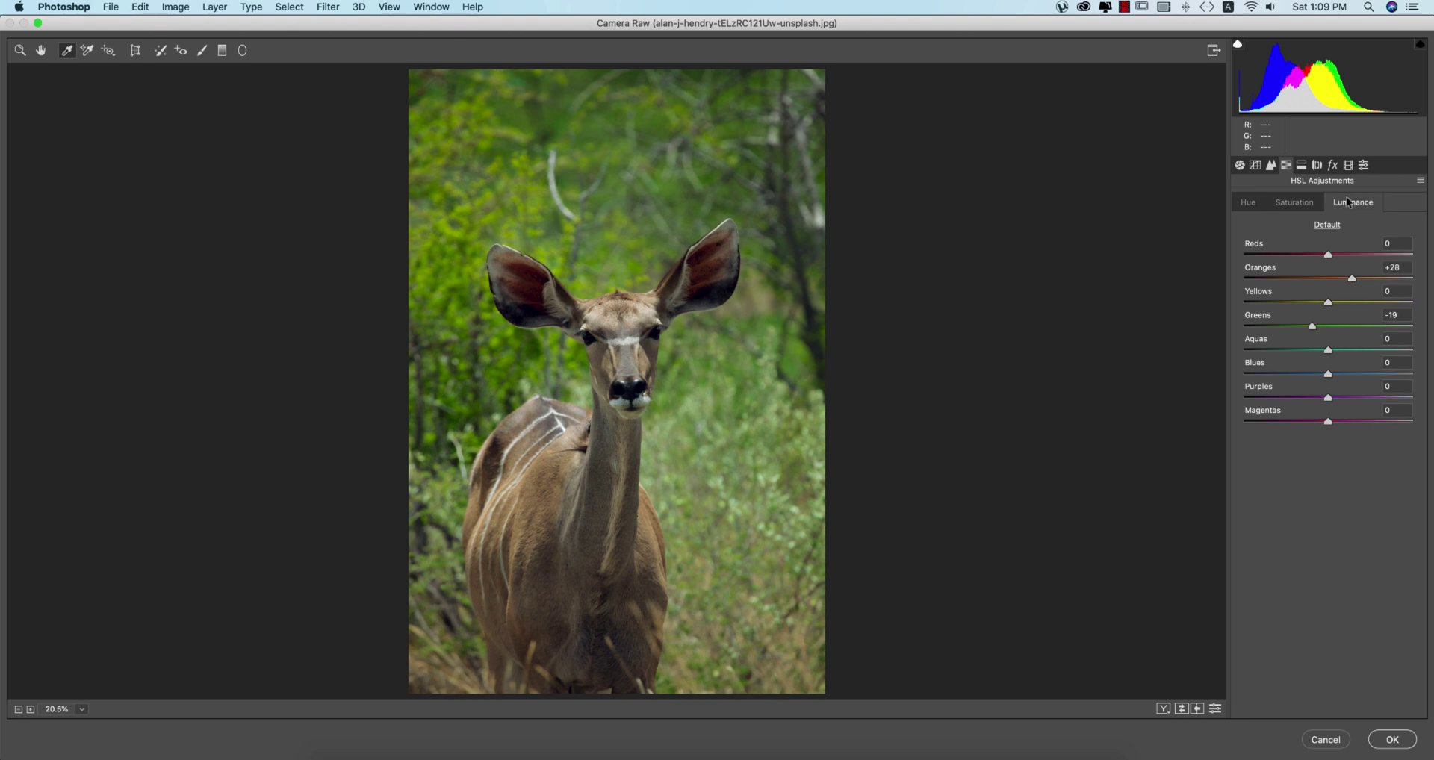
left_click(1295, 204)
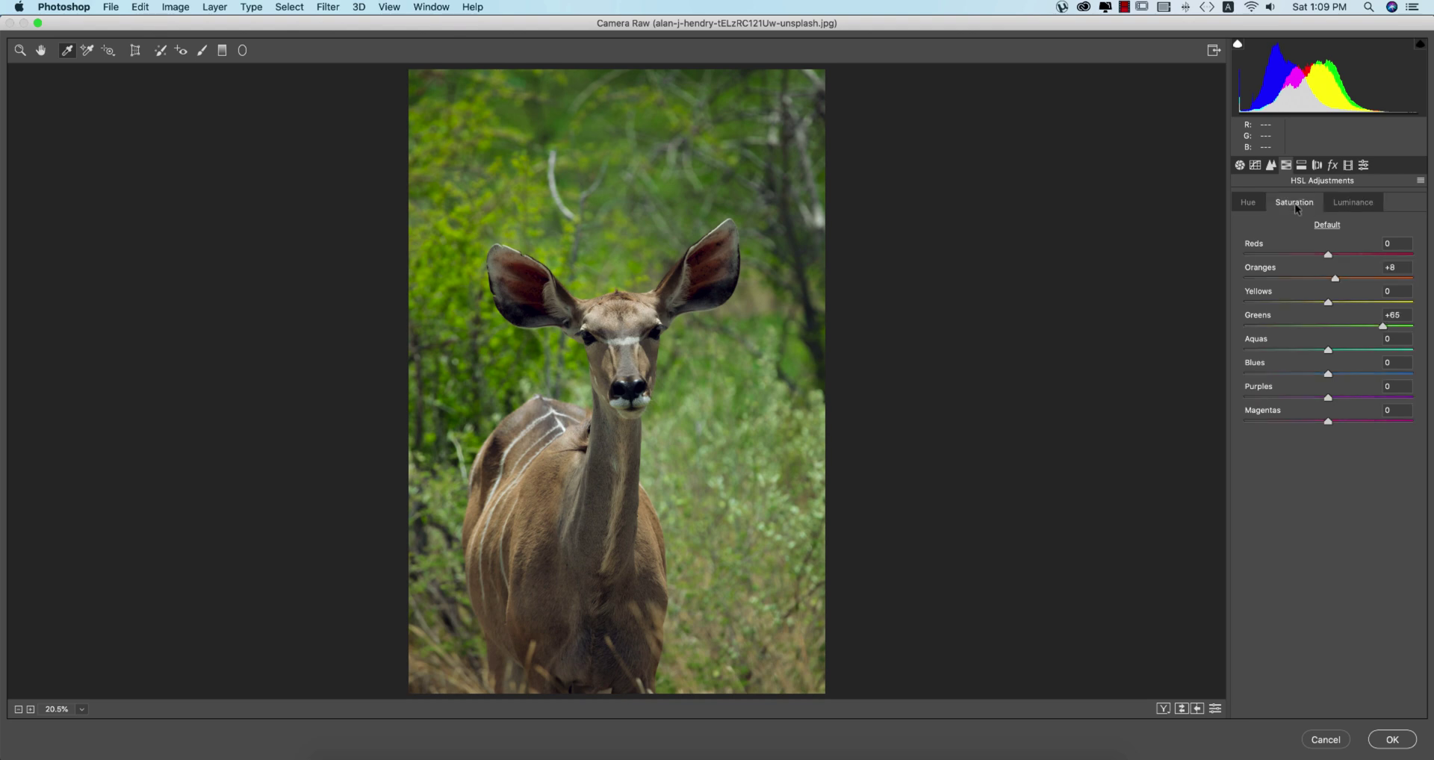
left_click(1248, 204)
left_click_drag(1327, 282, 1298, 277)
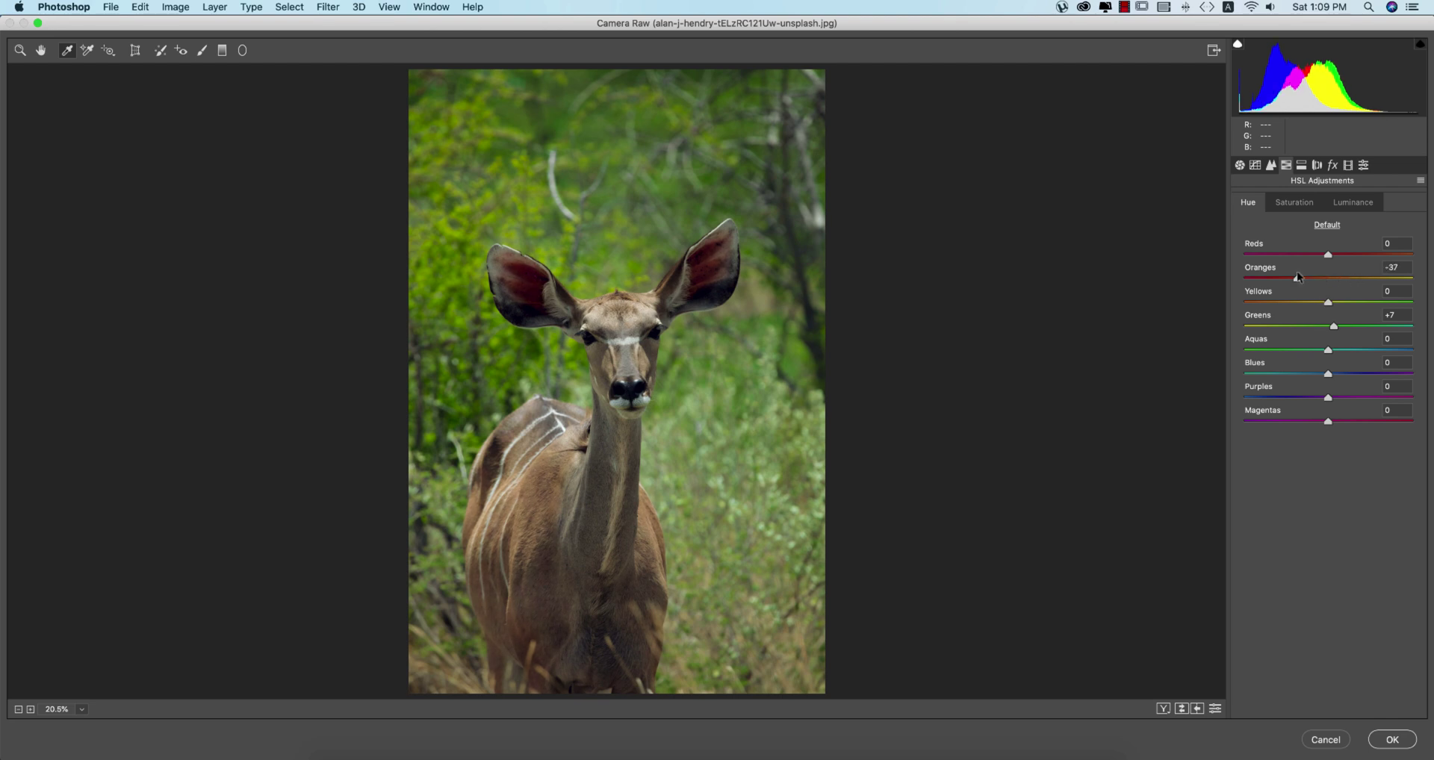
Raise Basic Shadows further to +56.
left_click(1239, 165)
left_click_drag(1354, 419, 1333, 352)
left_click_drag(1366, 418, 1375, 418)
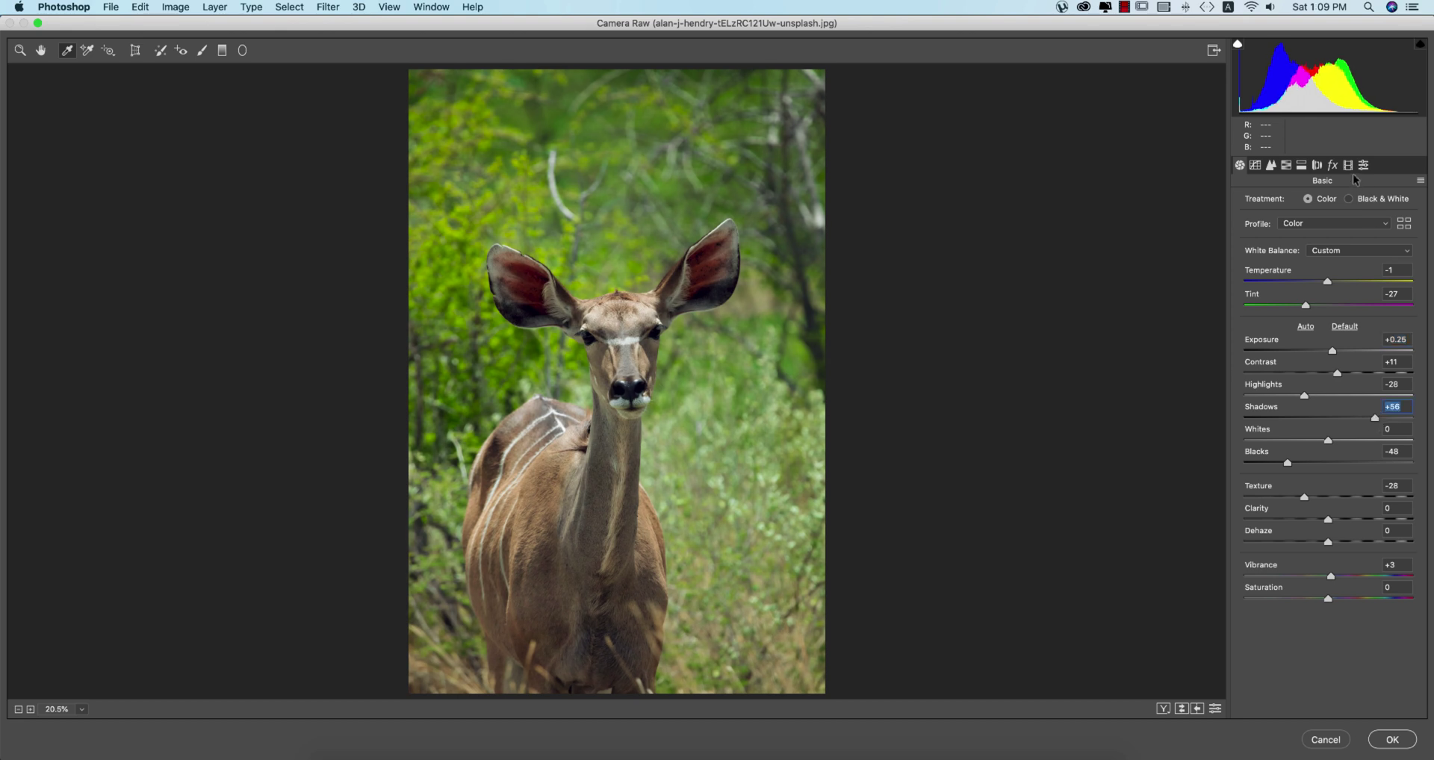
Add a -12 post-crop vignette and set Red/Green Primary hues to -22 and -15.
left_click(1333, 166)
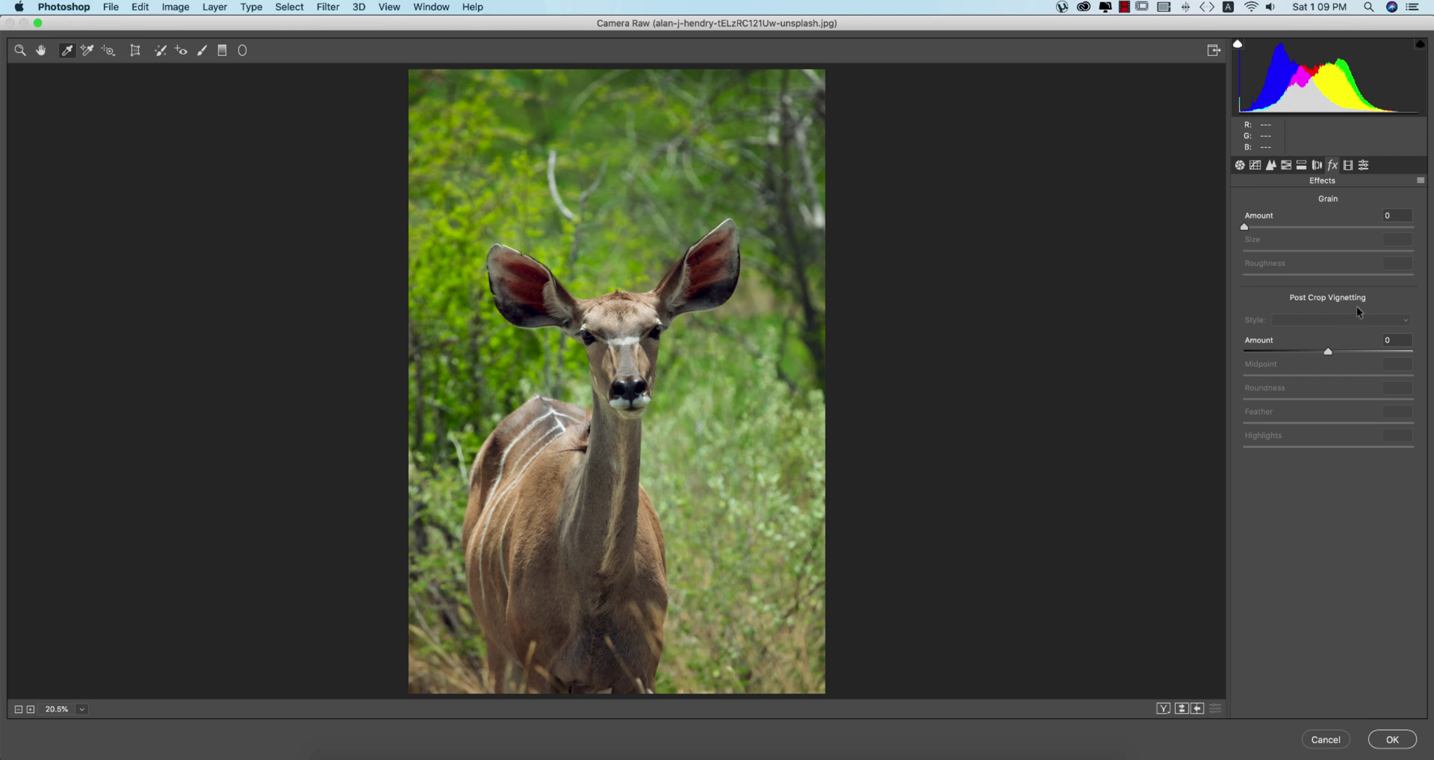
left_click_drag(1326, 351, 1318, 353)
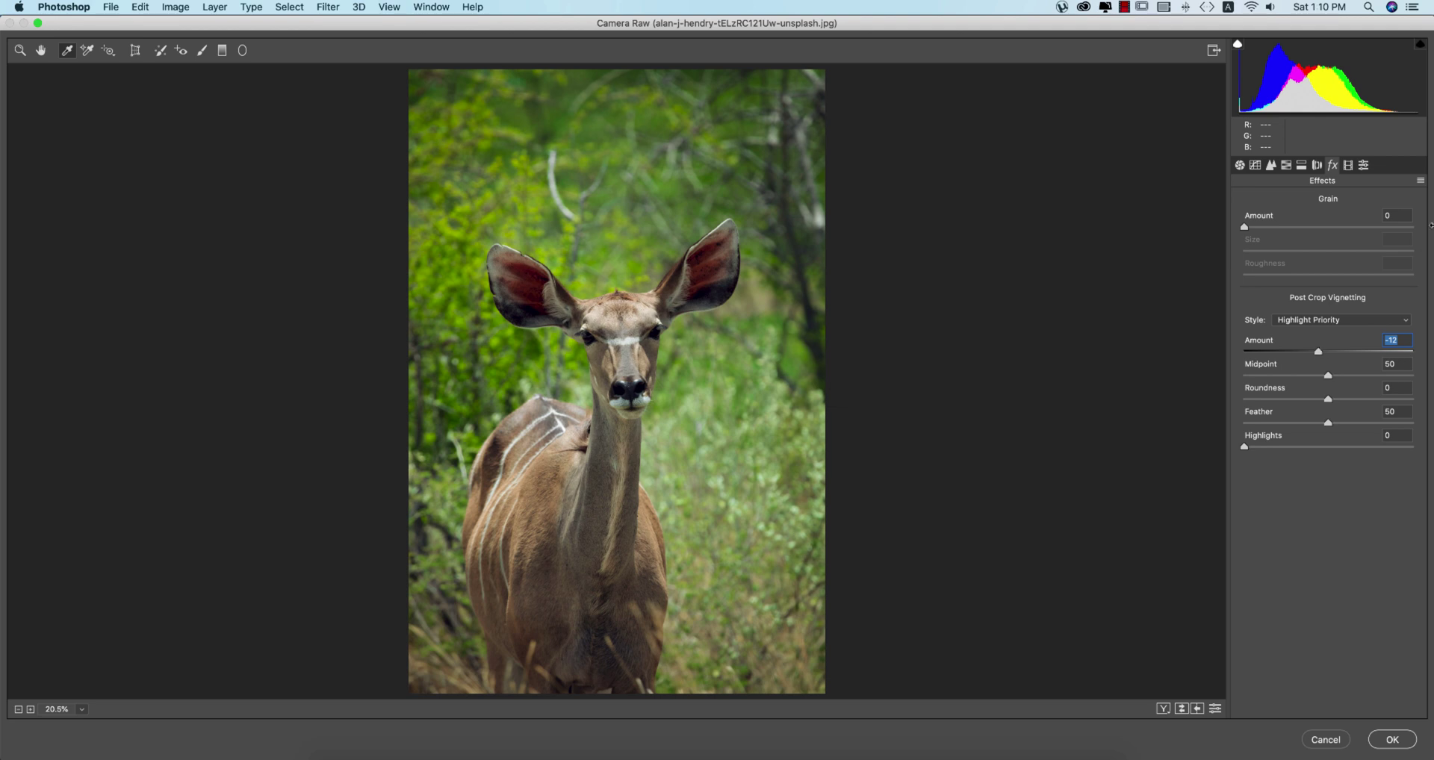
left_click(1349, 166)
mouse_move(1327, 372)
left_mouse_down()
mouse_move(1303, 371)
mouse_move(1315, 371)
left_mouse_up()
mouse_move(1328, 303)
left_mouse_down()
mouse_move(1311, 303)
mouse_move(1345, 307)
left_mouse_up()
Set Sharpening Amount to 32 and Luminance noise reduction to 12.
key("super+alt+3")
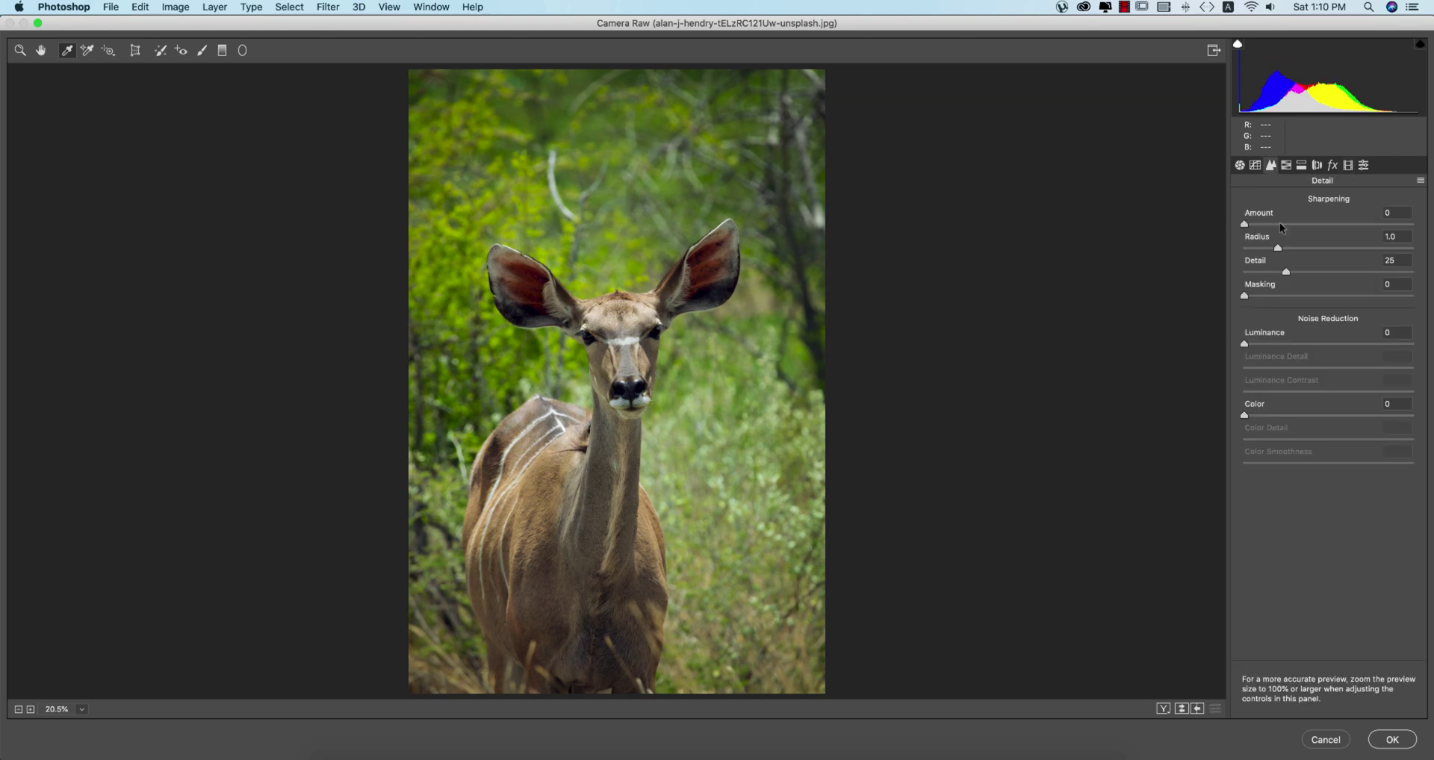
left_click(1275, 345)
left_click_drag(1275, 348, 1265, 348)
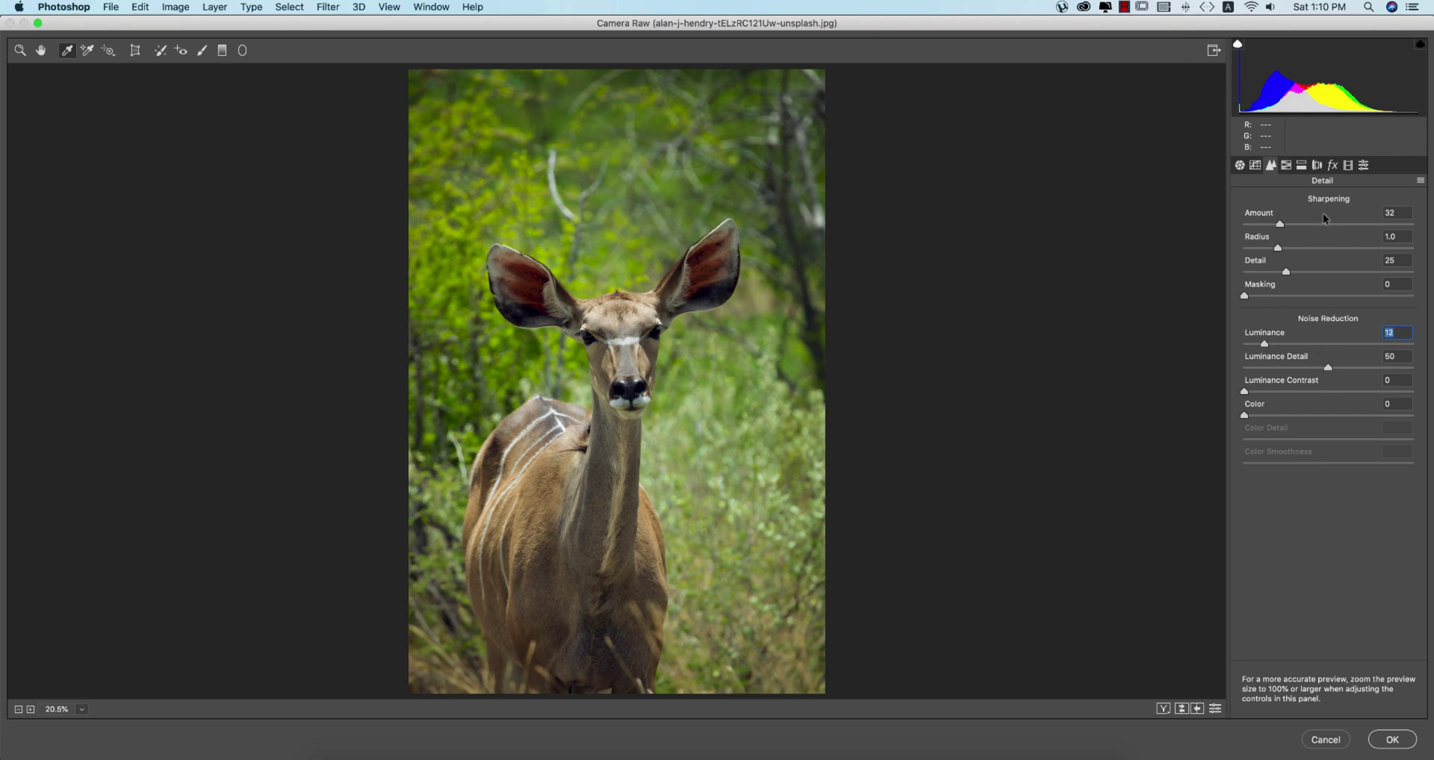
left_click(1255, 166)
Lift the Red tone curve slightly with a midtone point moved from 117 to 120.
left_click(1301, 251)
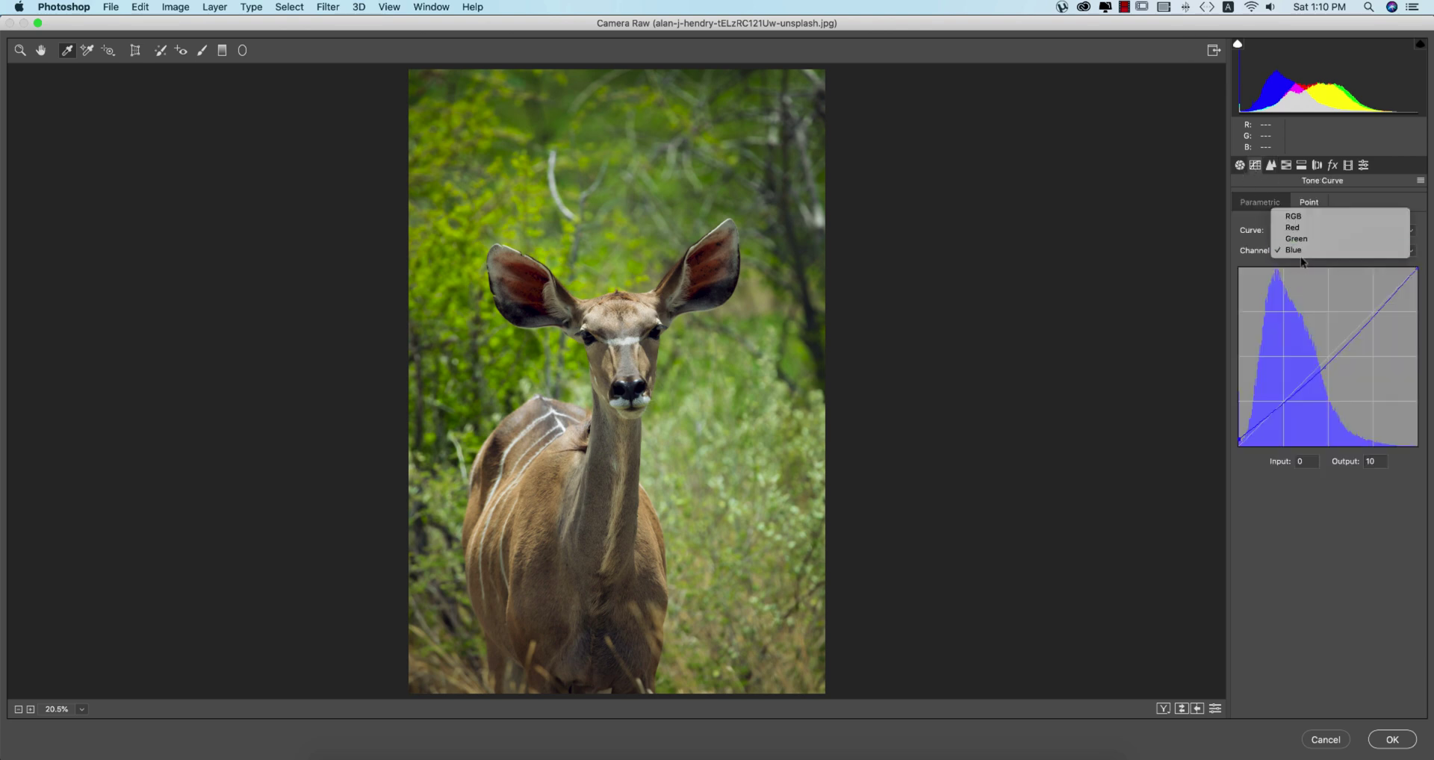
left_click(1303, 229)
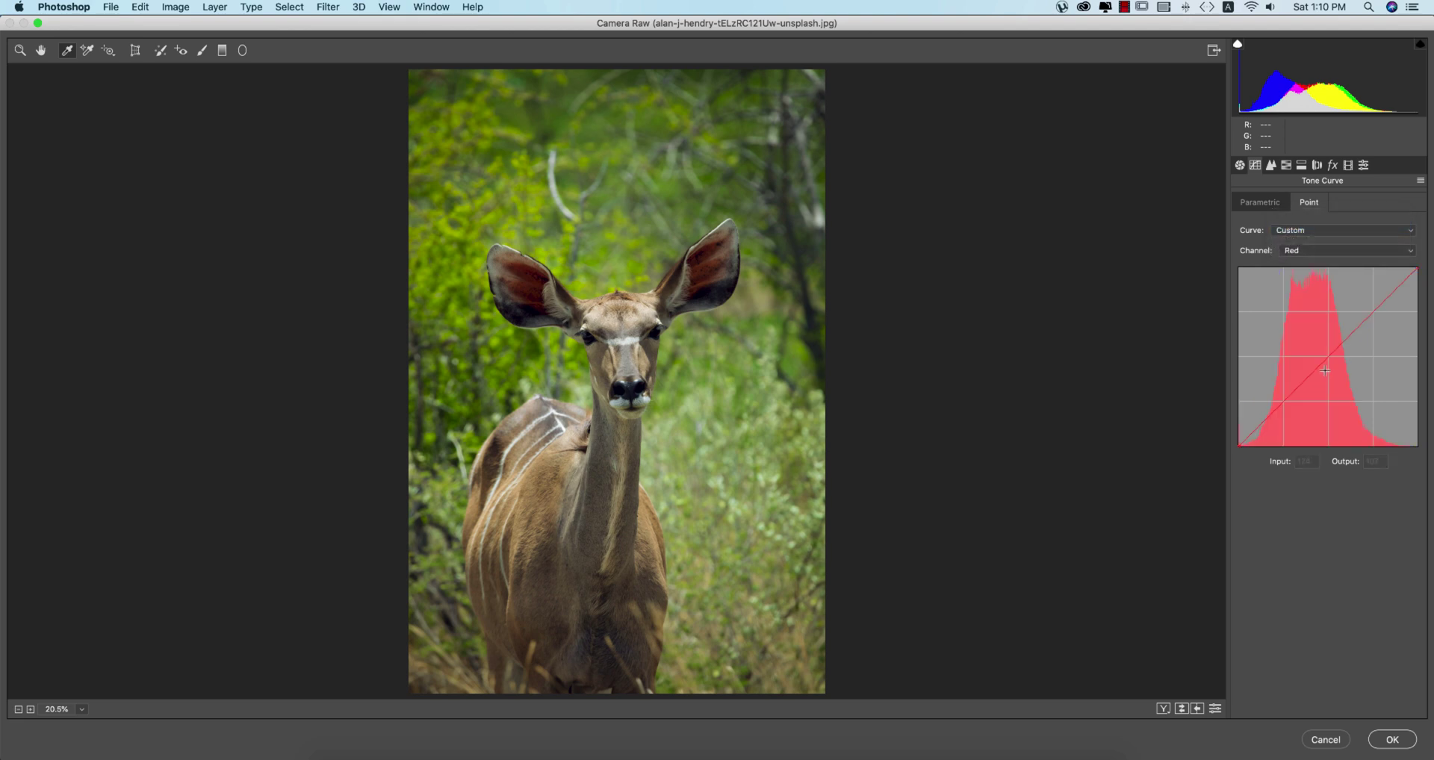
left_click_drag(1322, 371, 1319, 361)
Compare the Before/After view, then bring up Save Settings from the Camera Raw menu.
left_click(1163, 708)
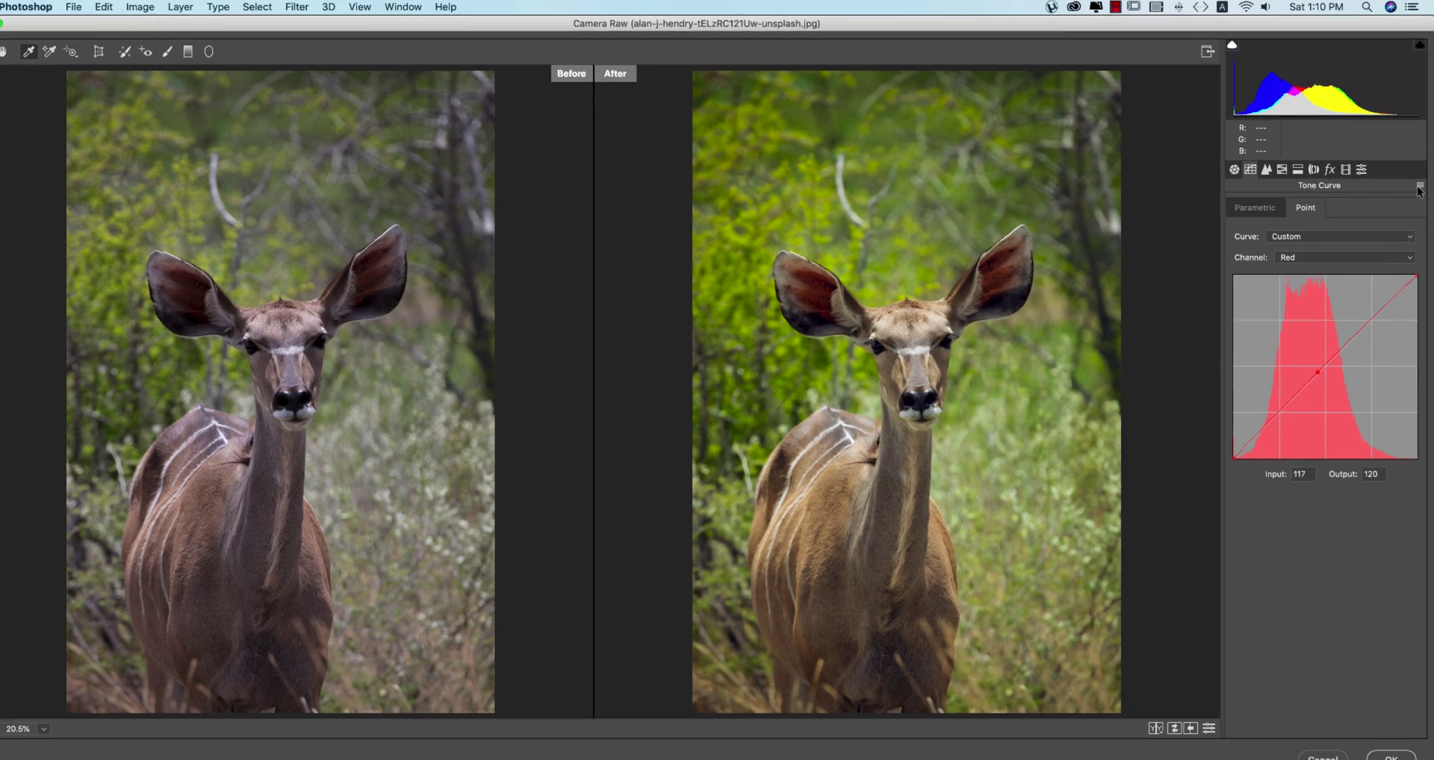
left_click(1420, 180)
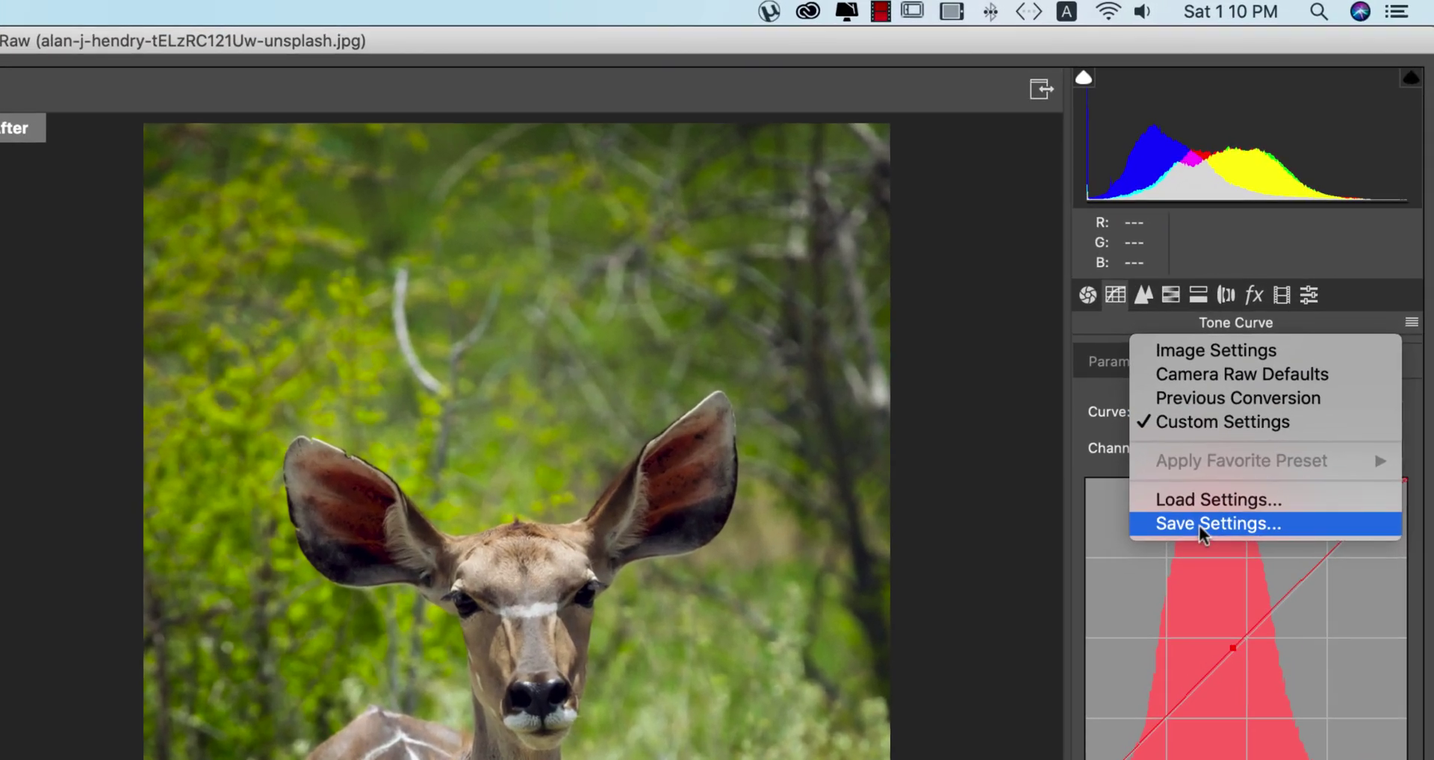
left_click(1201, 525)
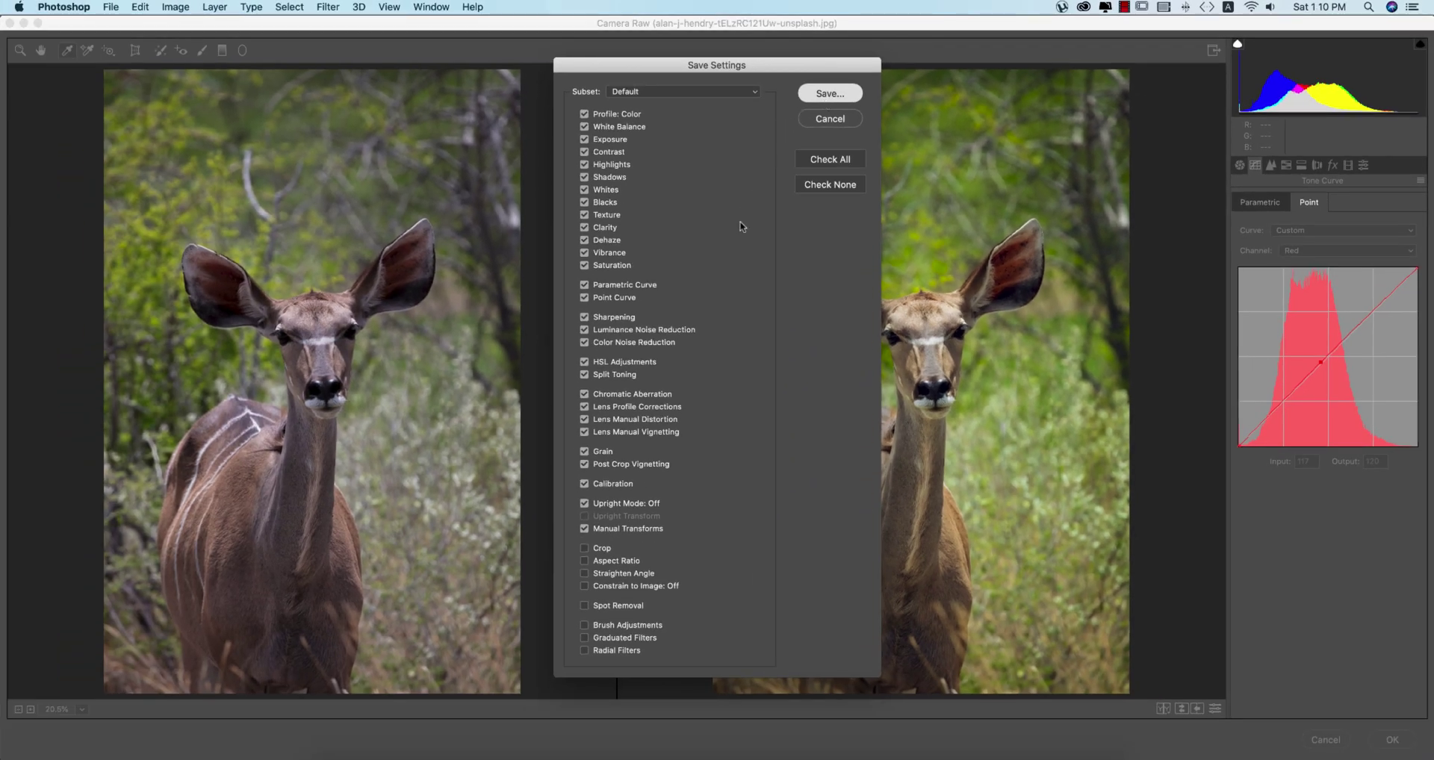
Save the settings as wild.xmp in Apps And Work > 27-3-2020 > wildlife, then apply the grade.
key("Return")
left_click(104, 320)
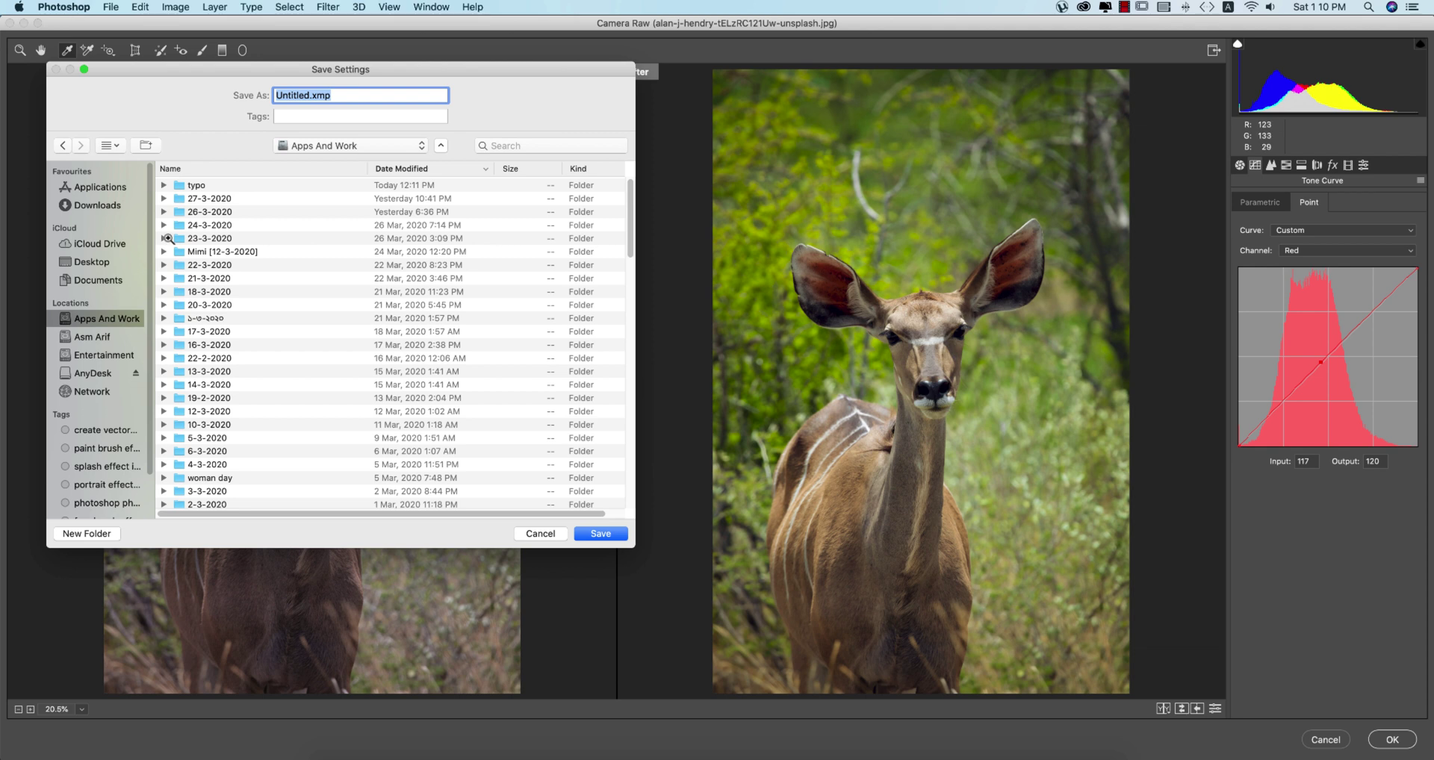
double_click(200, 200)
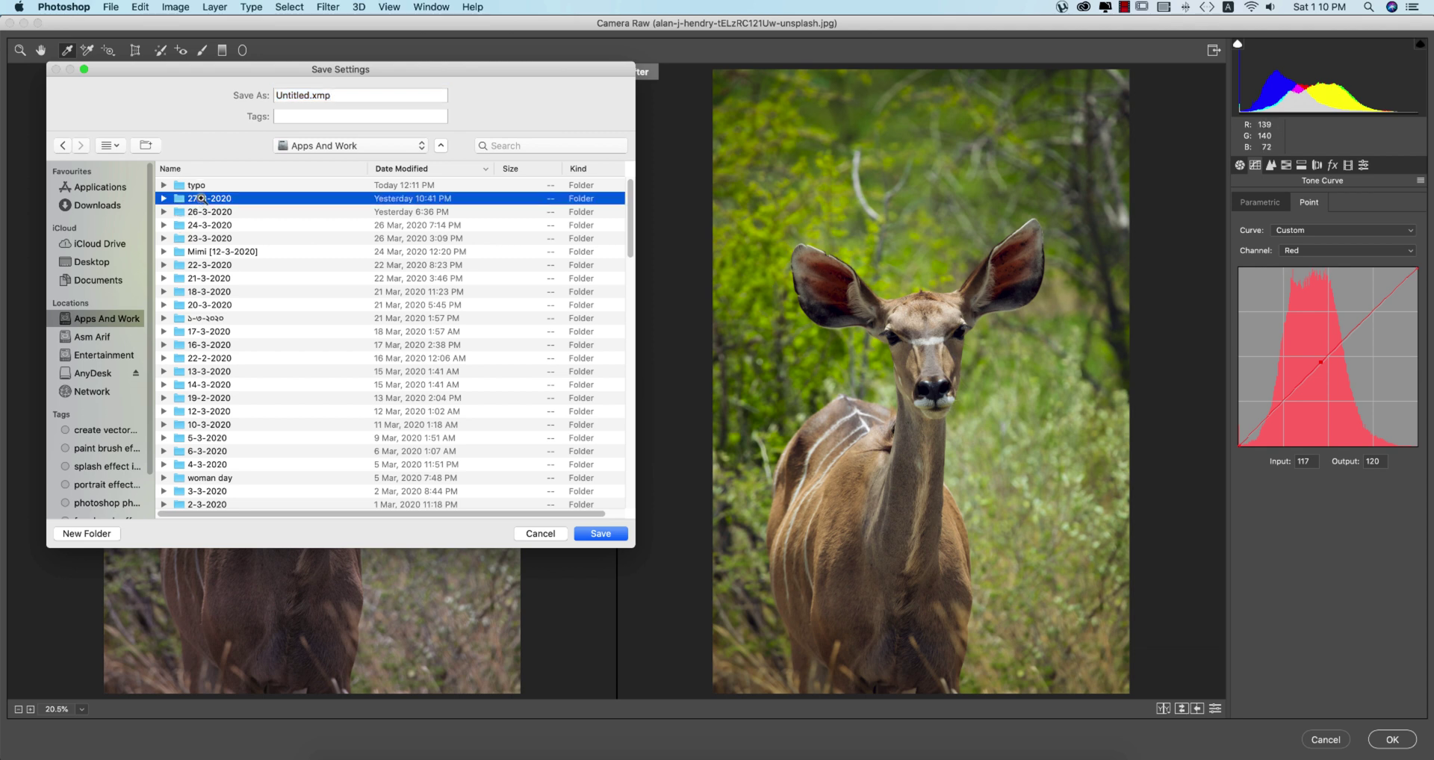
double_click(197, 186)
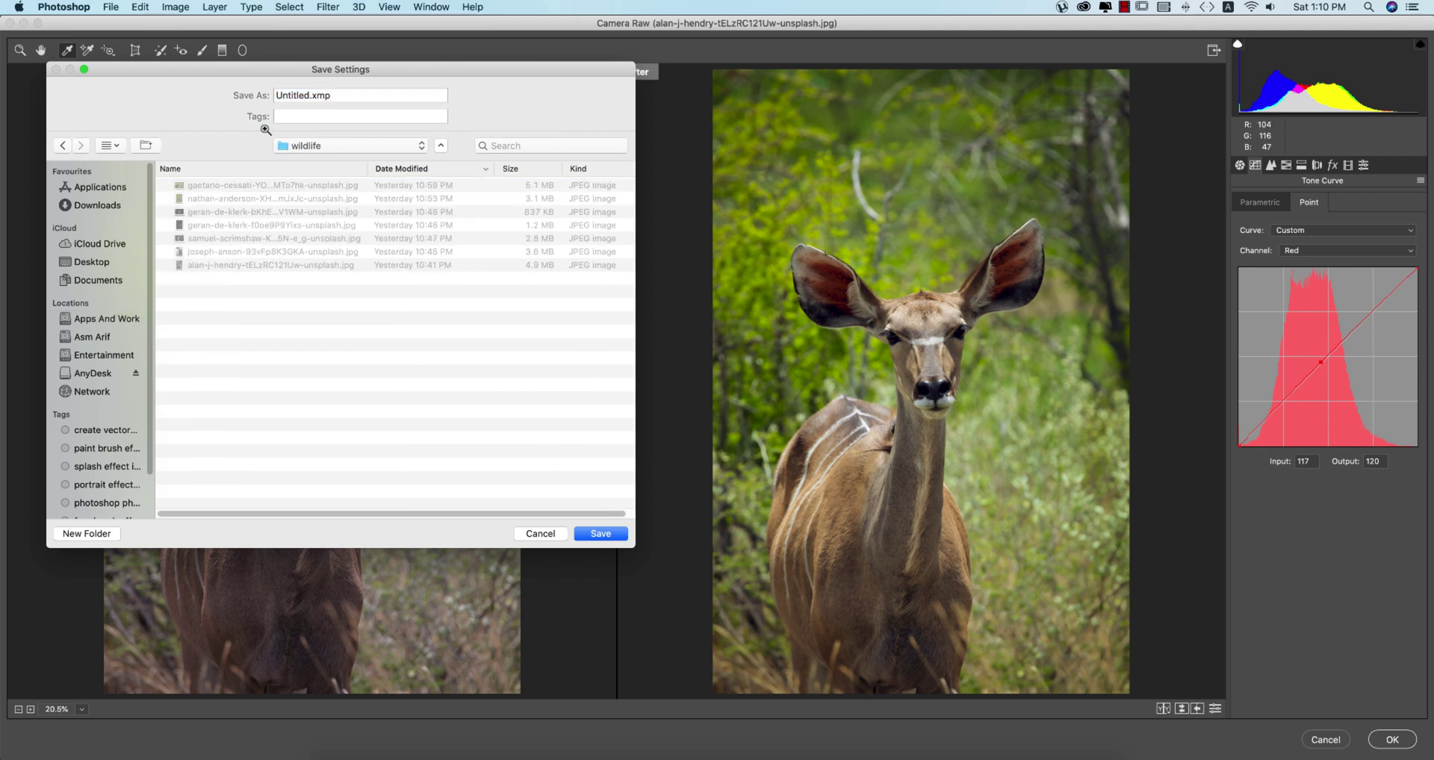
double_click(306, 95)
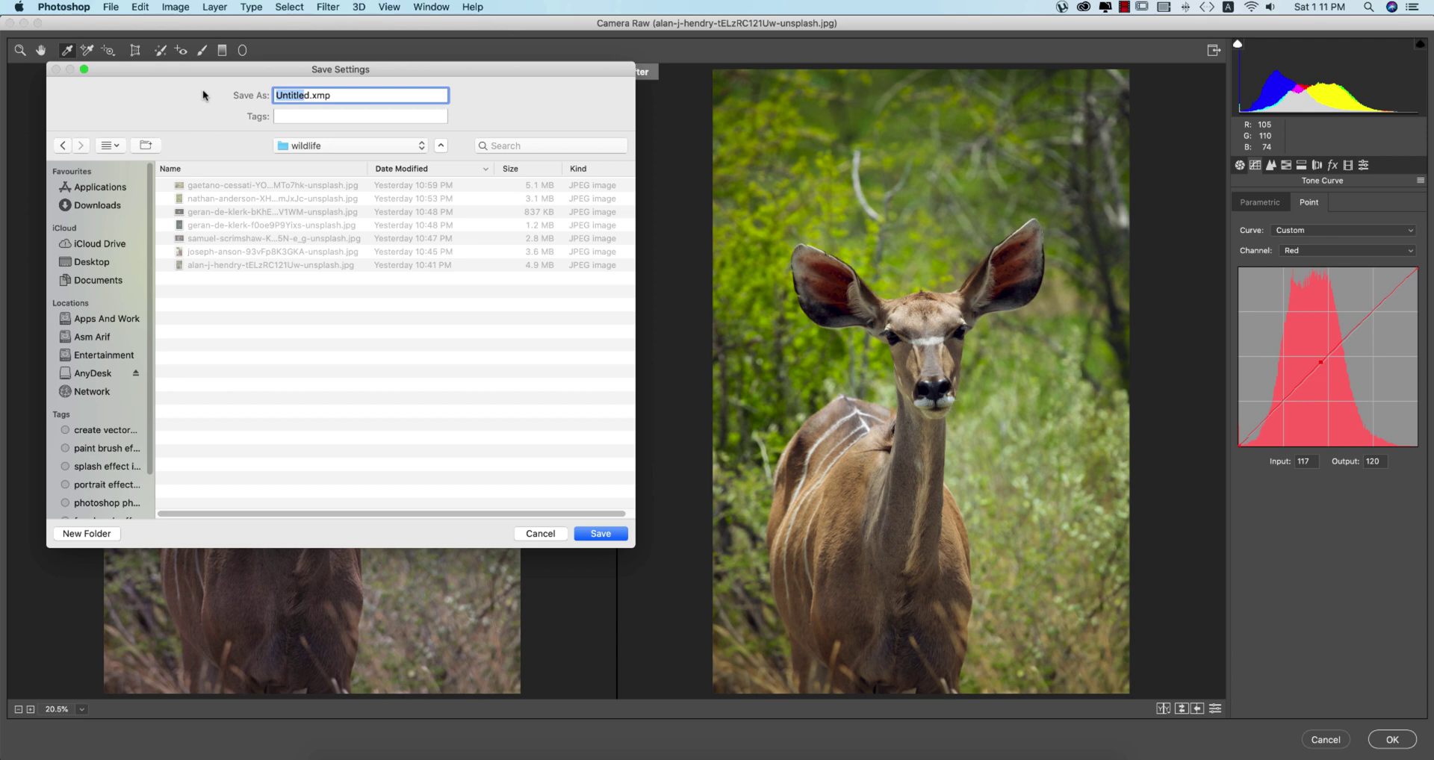
type("wild")
left_click(602, 534)
left_click(1404, 742)
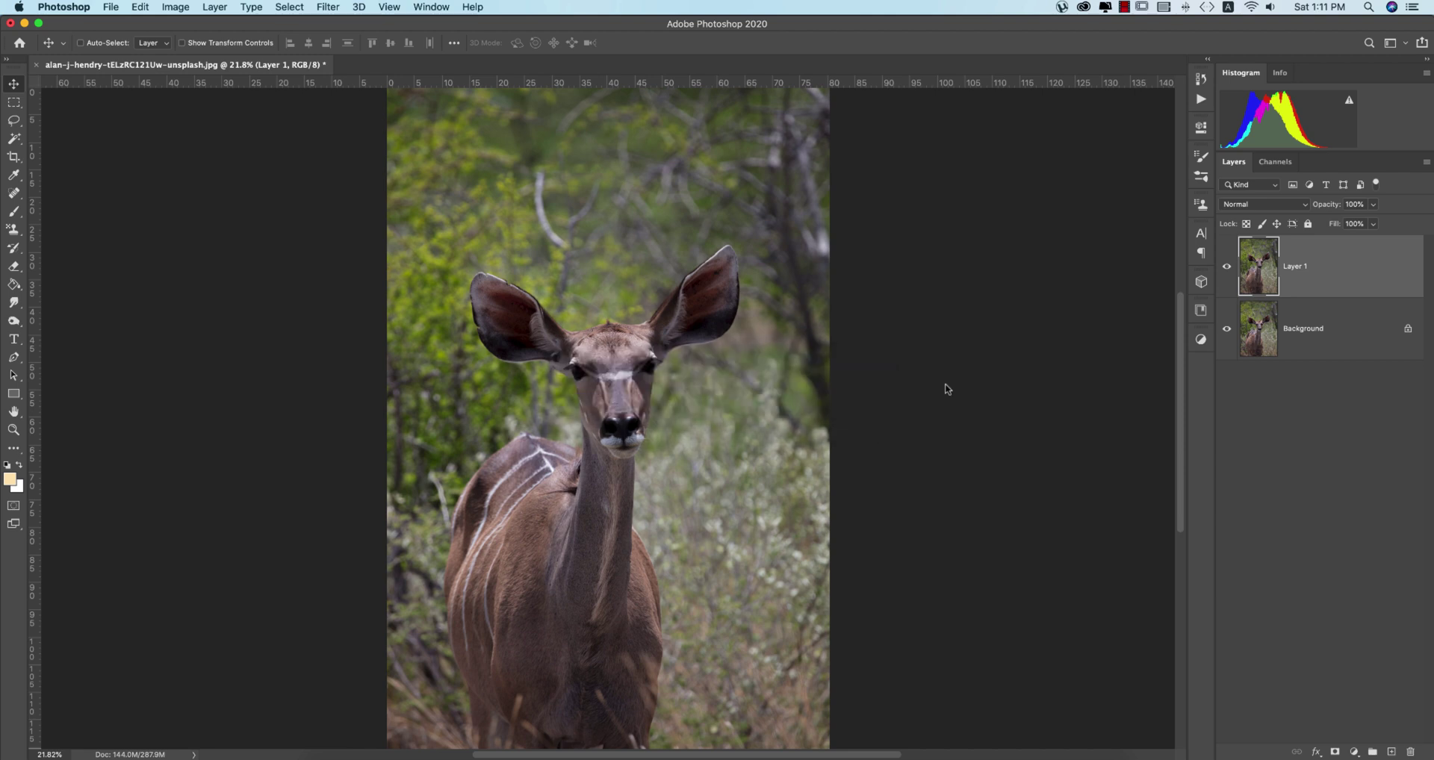
Check the graded layer against the original, then open the lioness JPEG from the wildlife folder.
left_click(1227, 267)
left_click(1227, 267)
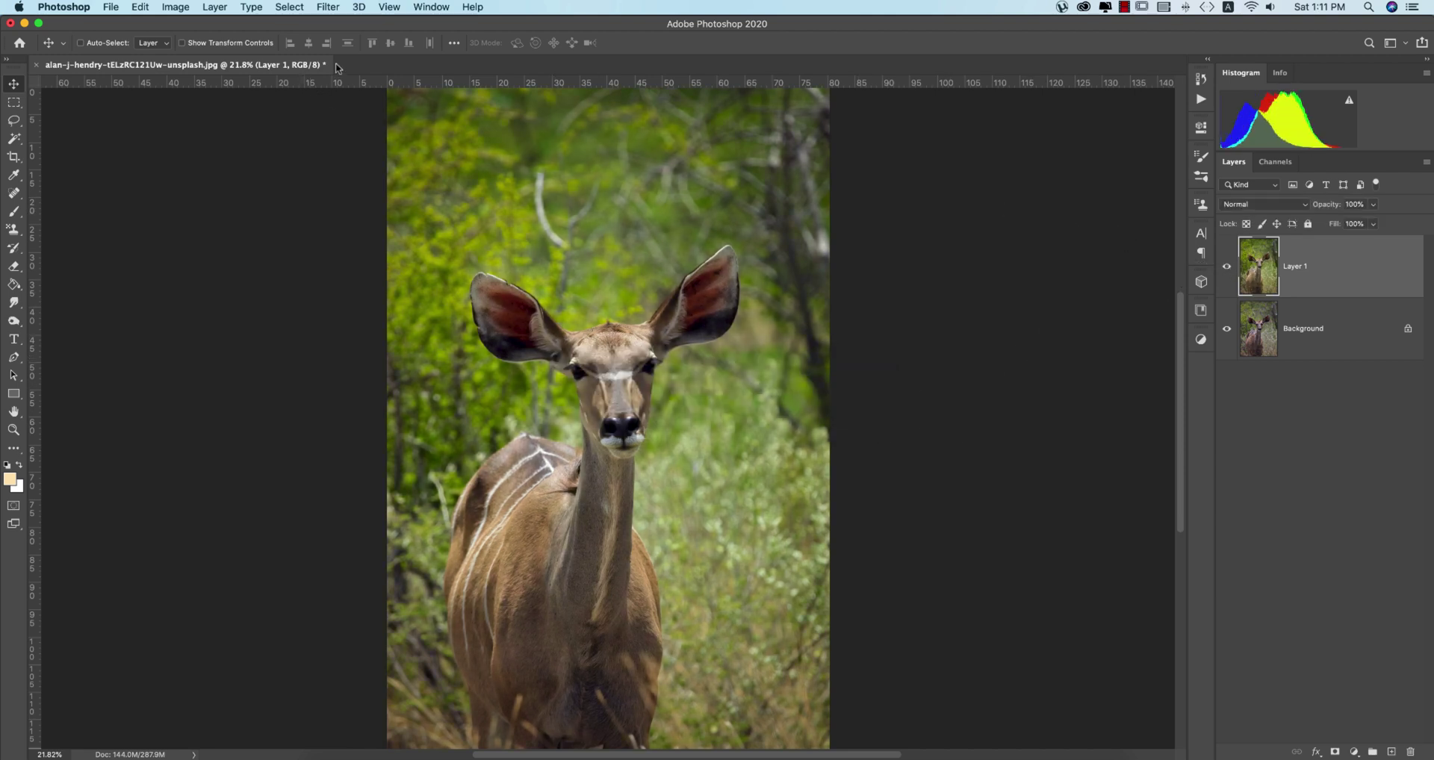
left_click(110, 7)
left_click(135, 36)
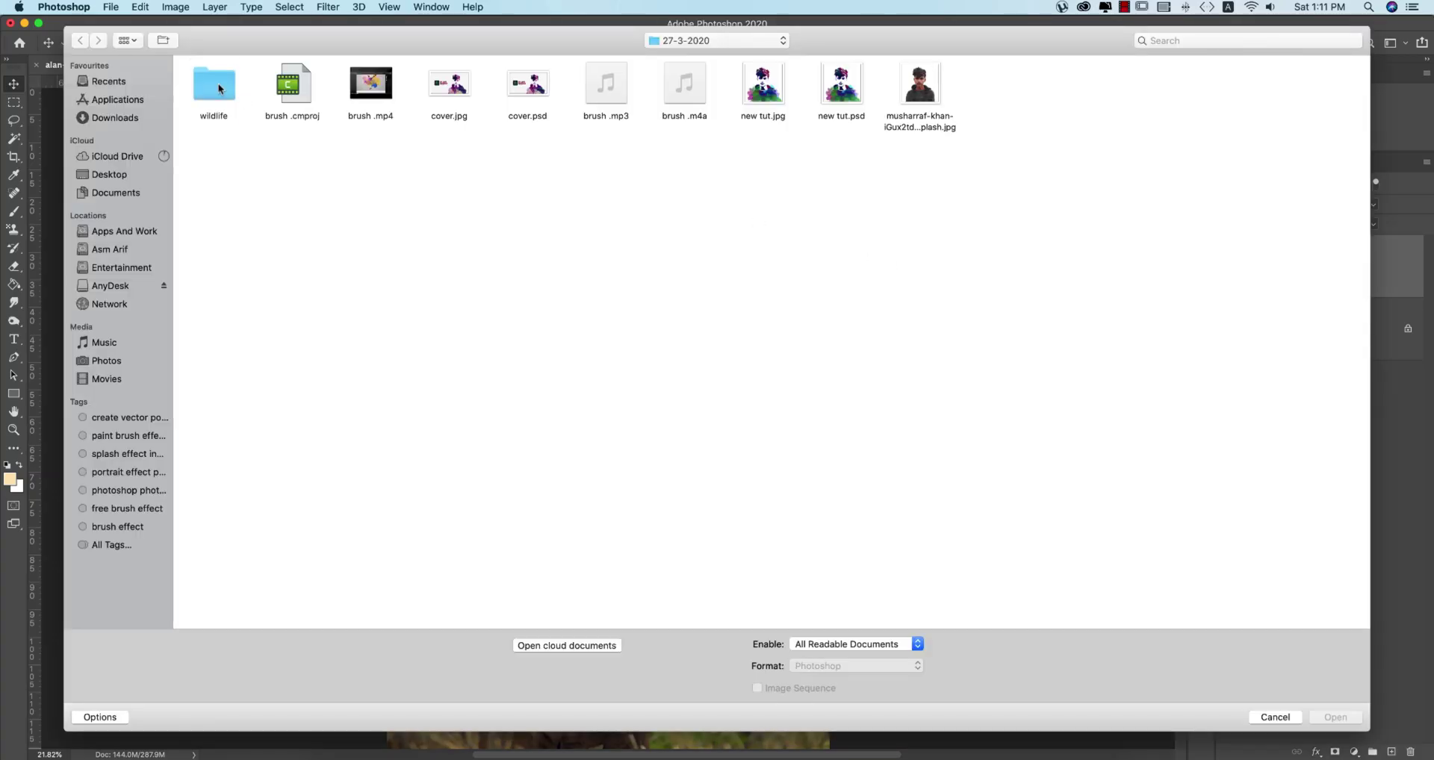
double_click(219, 87)
left_click(315, 89)
left_click(455, 91)
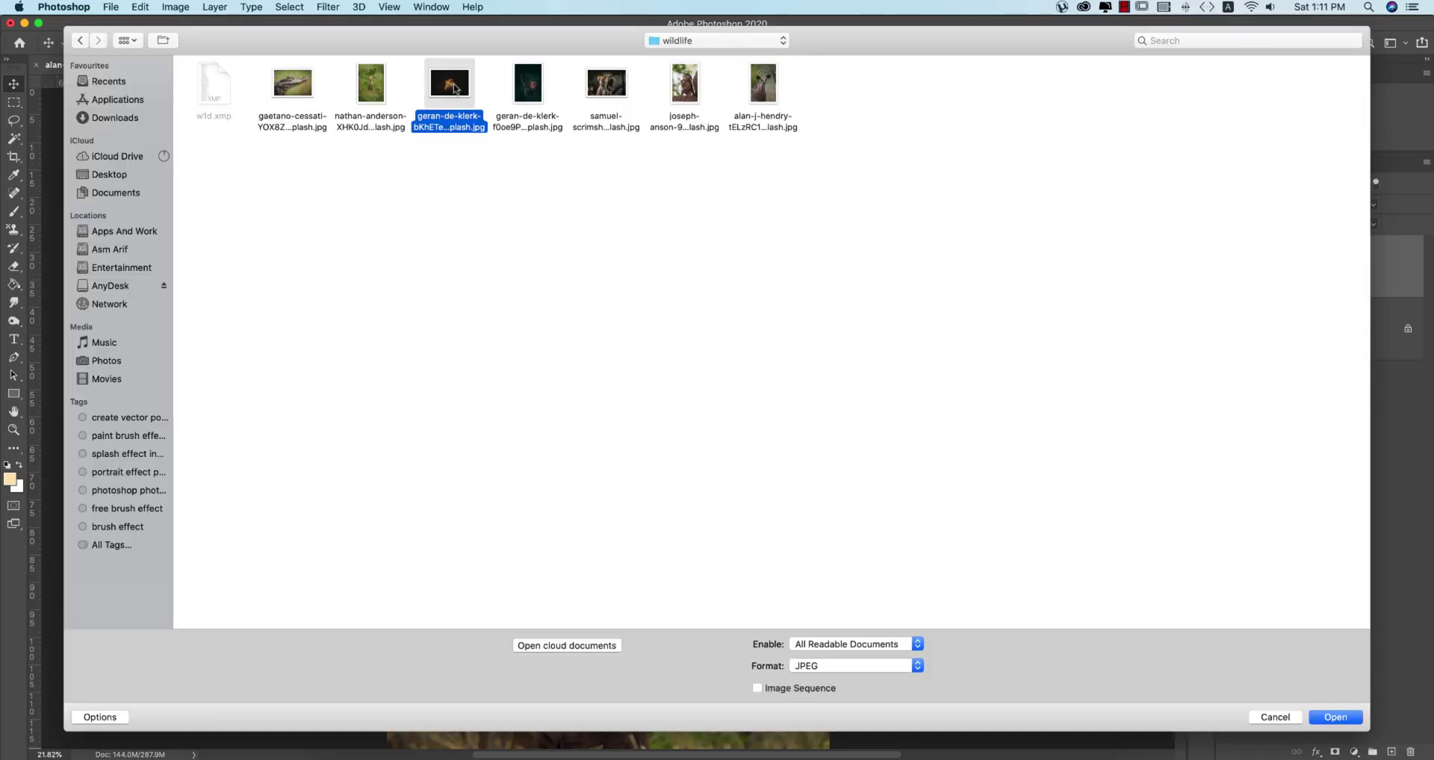
left_click(534, 86)
left_click(615, 85)
left_click(677, 87)
key("Escape")
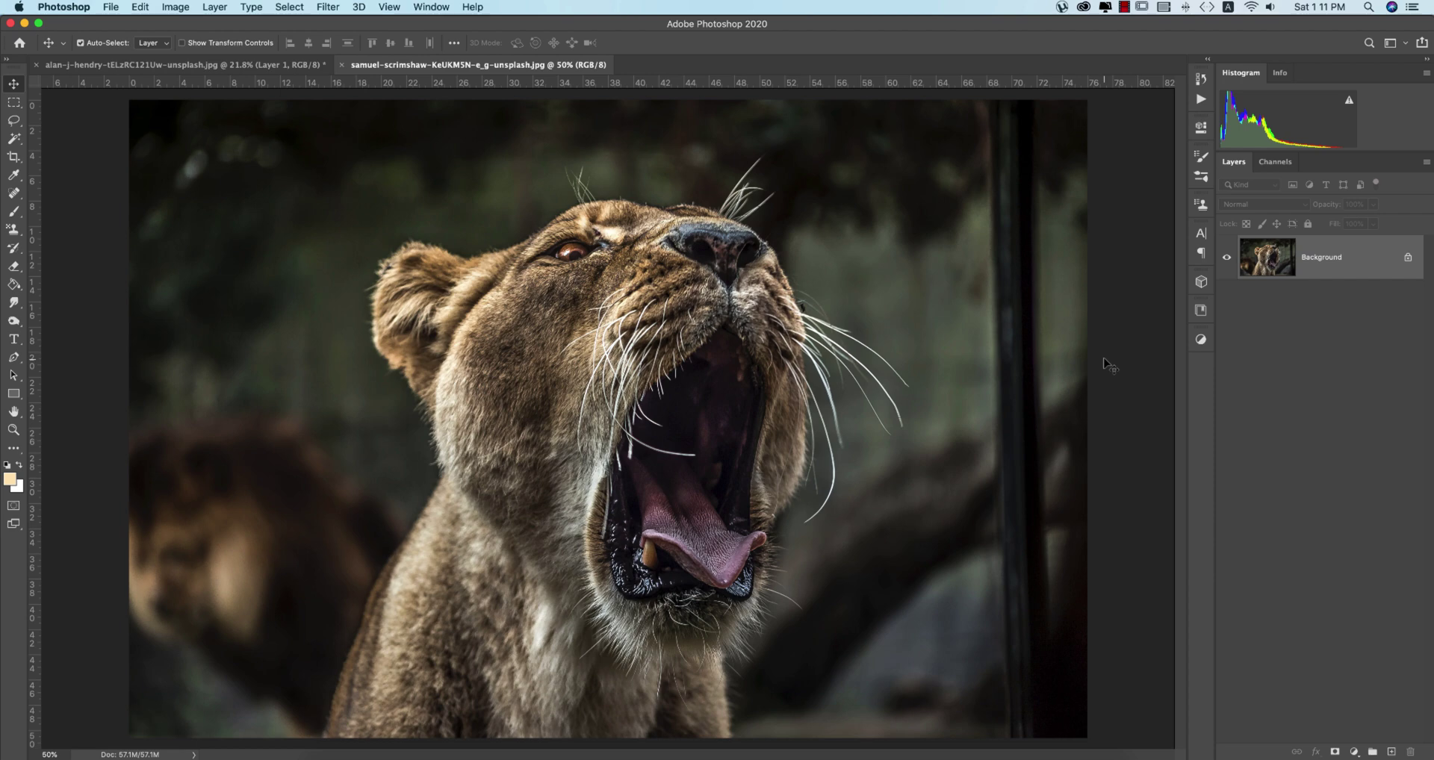
Duplicate the lioness Background as Layer 1 and launch the Camera Raw Filter on it.
key("super+j")
left_click(329, 7)
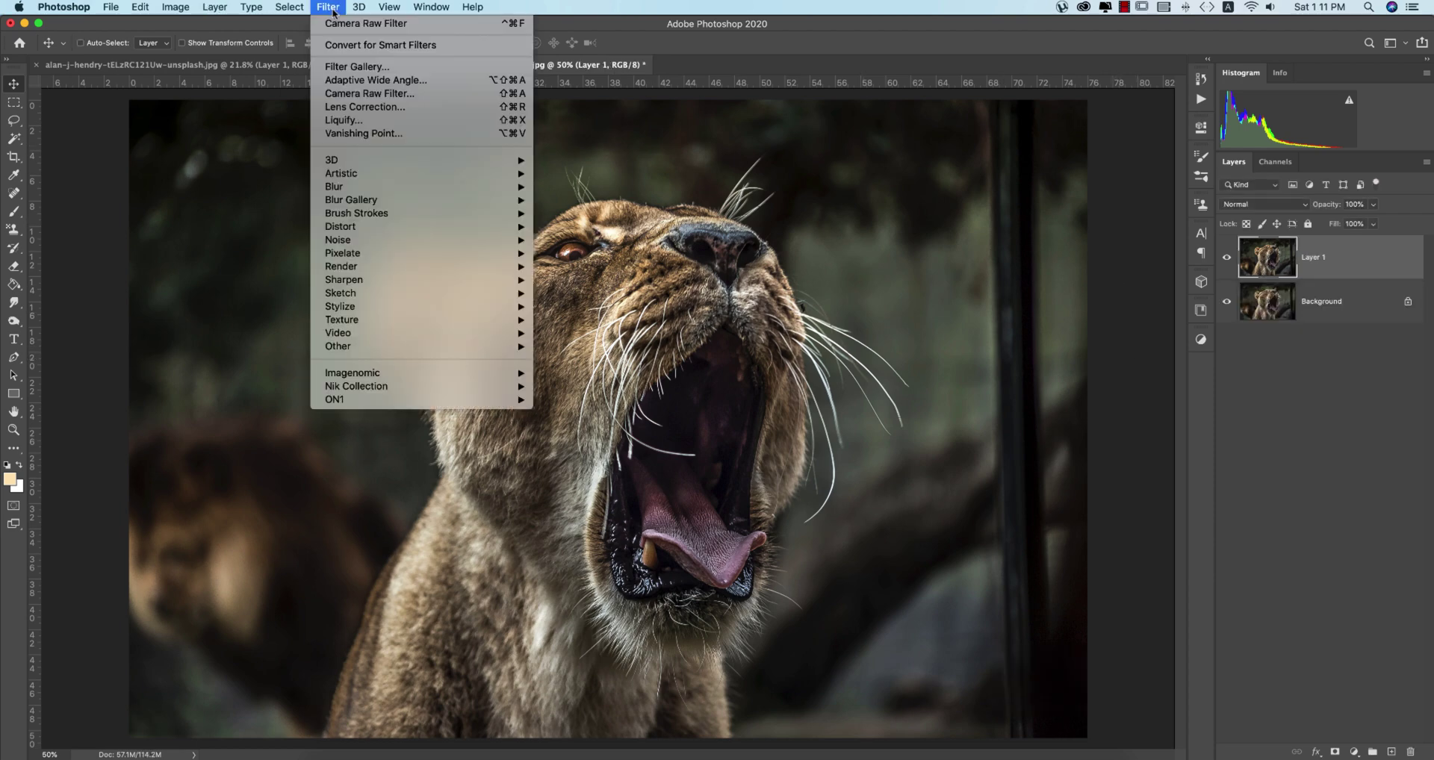
left_click(350, 93)
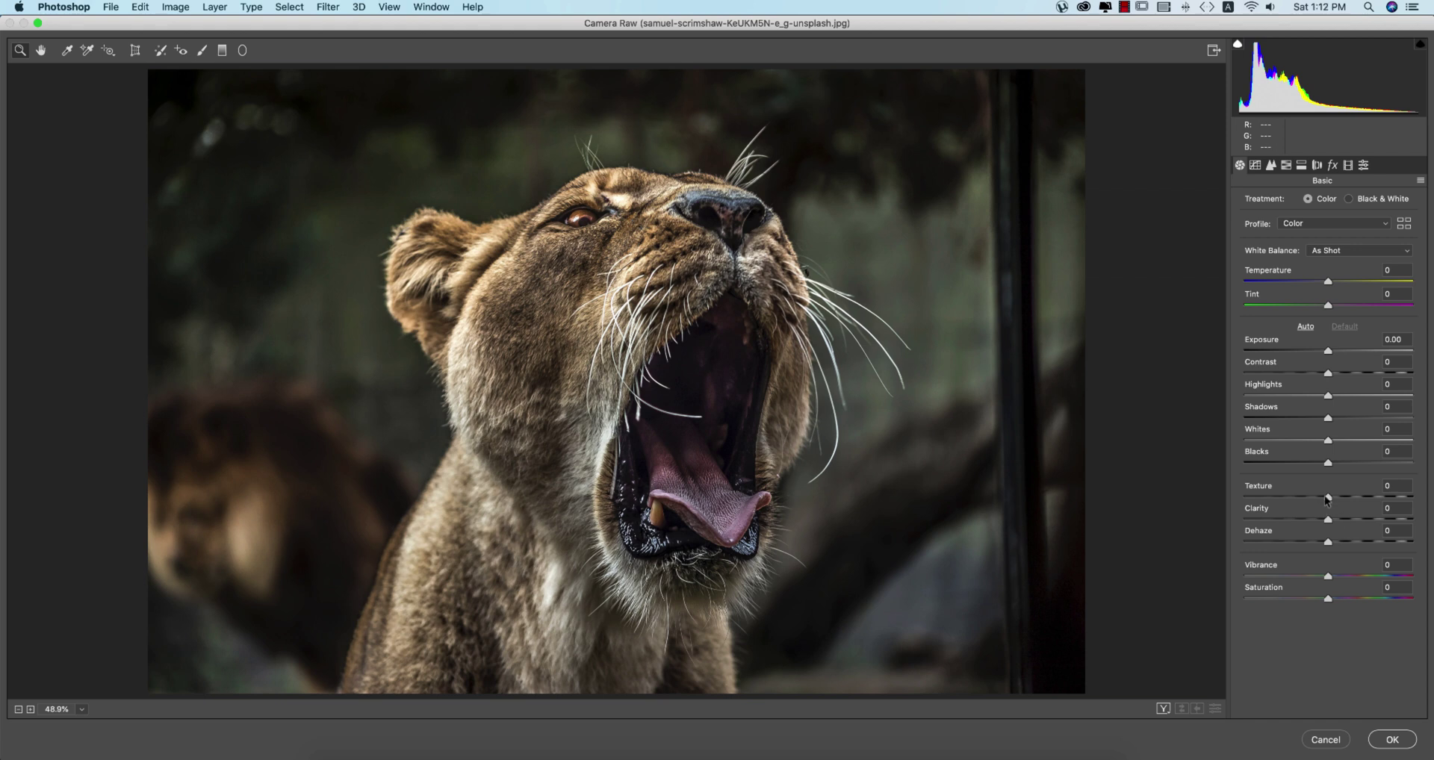
Drop Vibrance to -100 and set white balance to Temperature +25, Tint -11.
left_click_drag(1329, 579, 1221, 572)
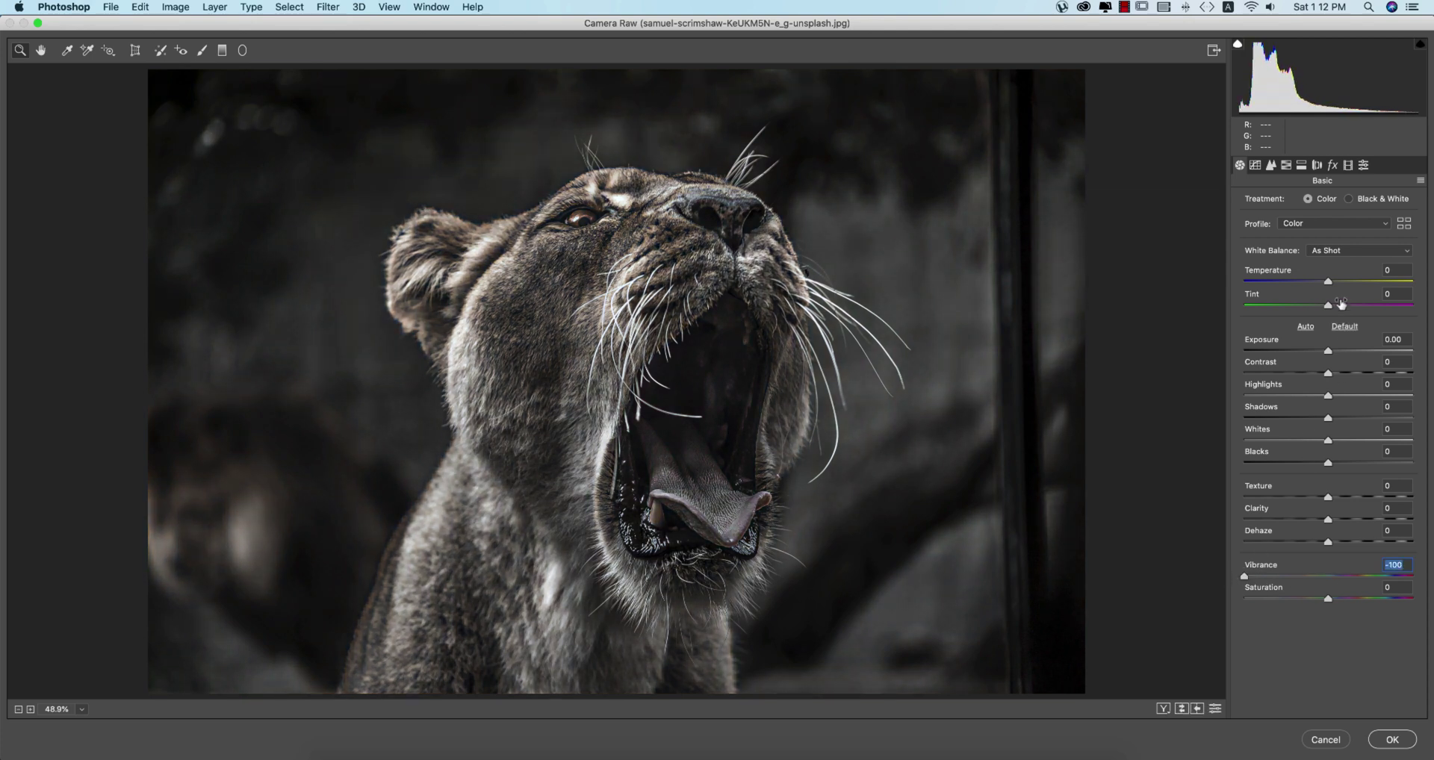
left_click(68, 51)
left_click(153, 86)
left_click_drag(1311, 284, 1350, 286)
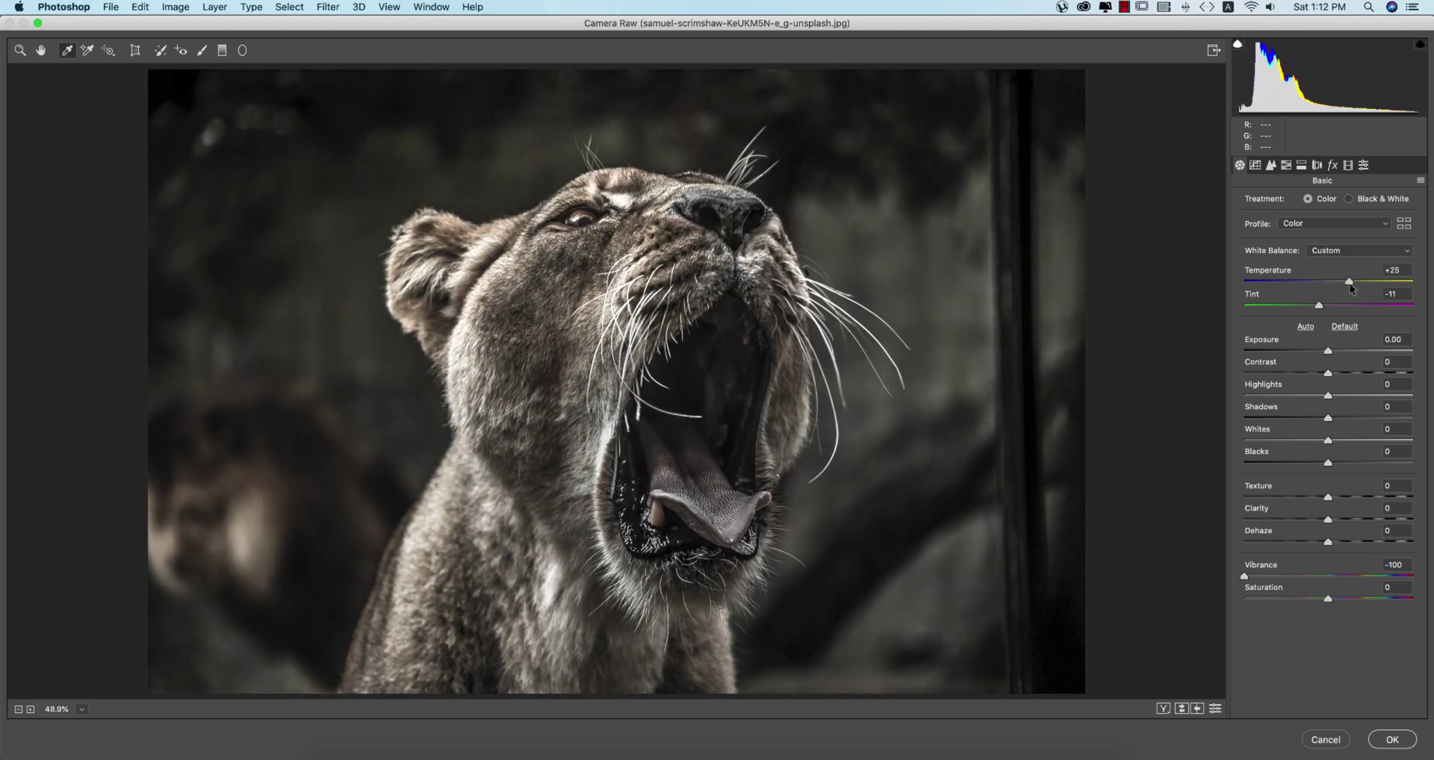
On the RGB tone curve, lift the black point to 29 and lower a midtone point.
left_click(1256, 166)
left_click(1286, 251)
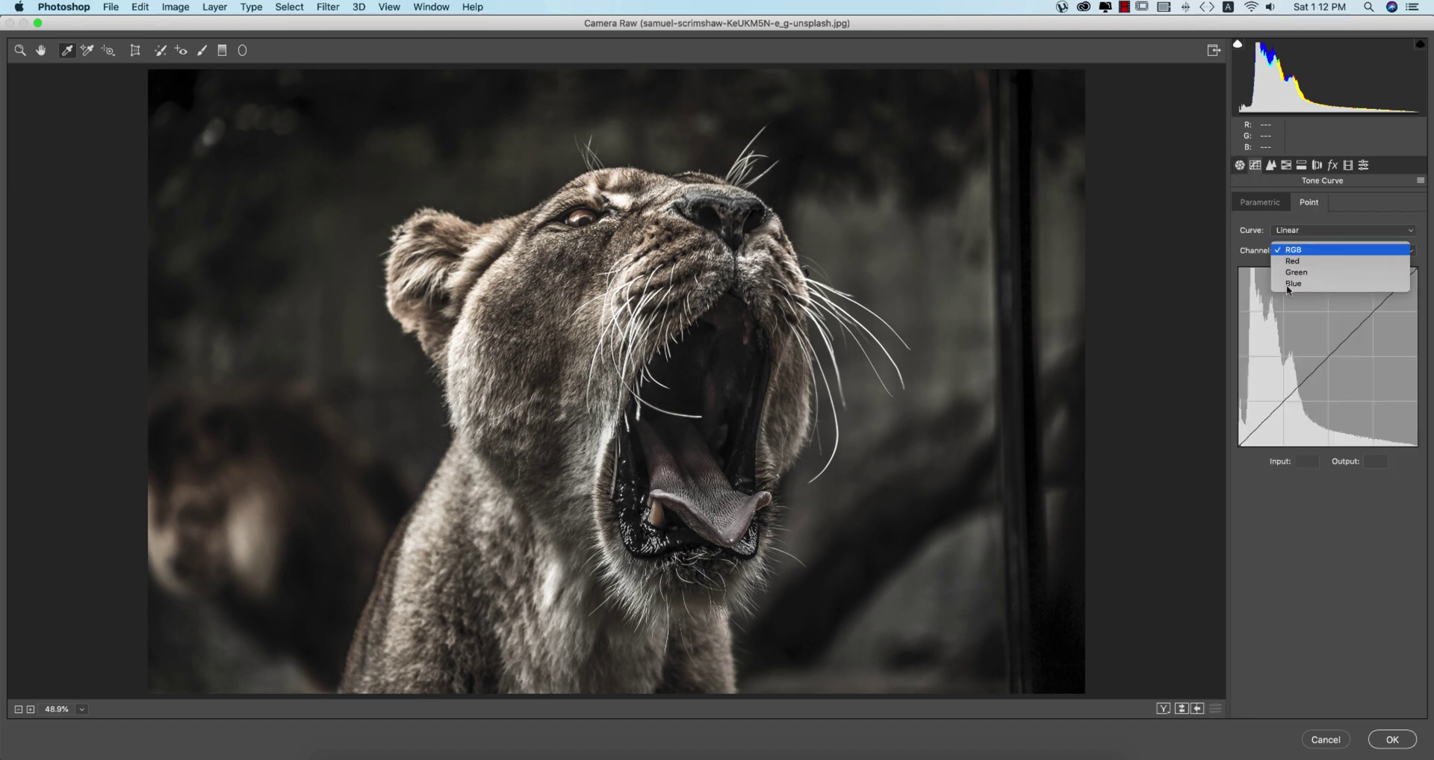
left_click(1285, 383)
left_click(1295, 389)
left_click_drag(1239, 446, 1239, 425)
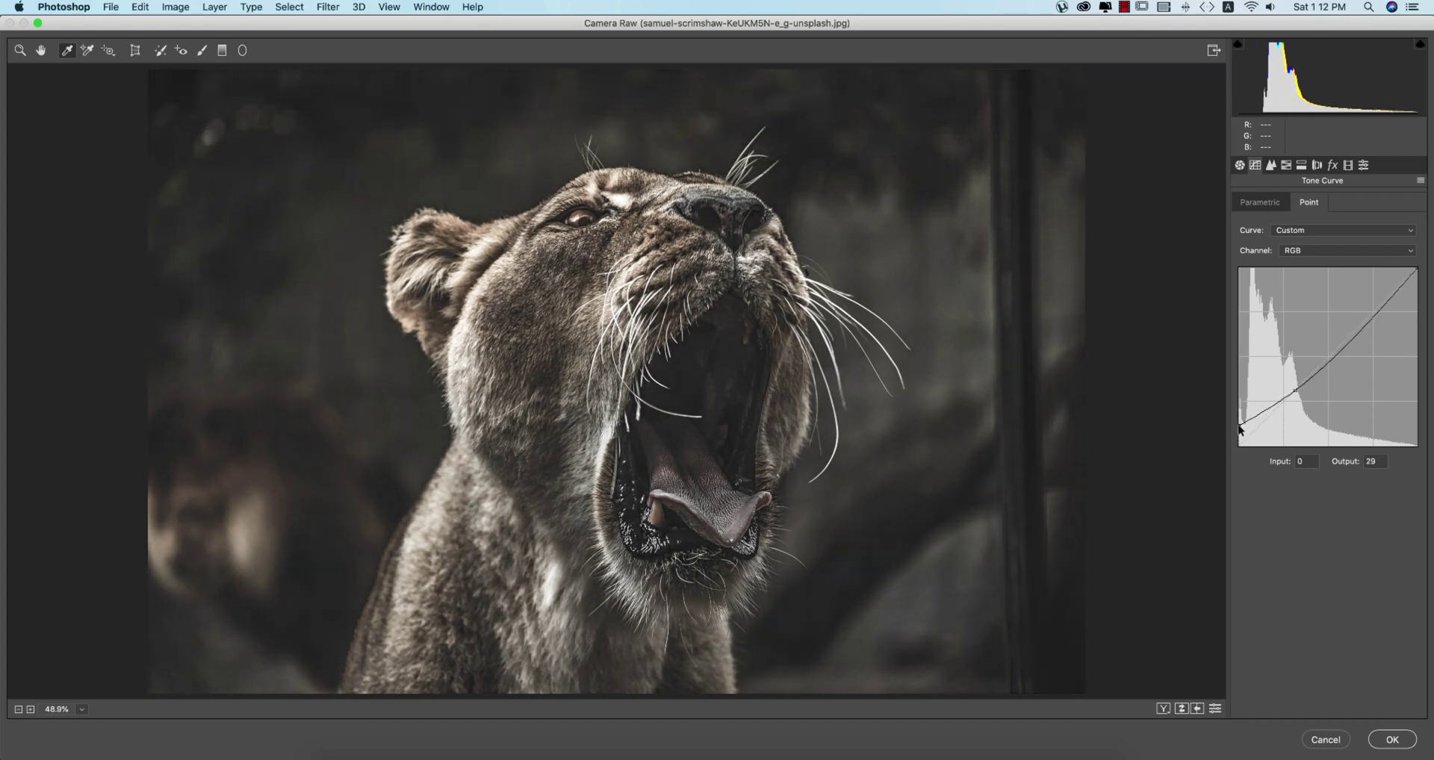
left_click_drag(1295, 390, 1291, 406)
Add a little film grain and a slight post-crop vignette.
left_click(1333, 165)
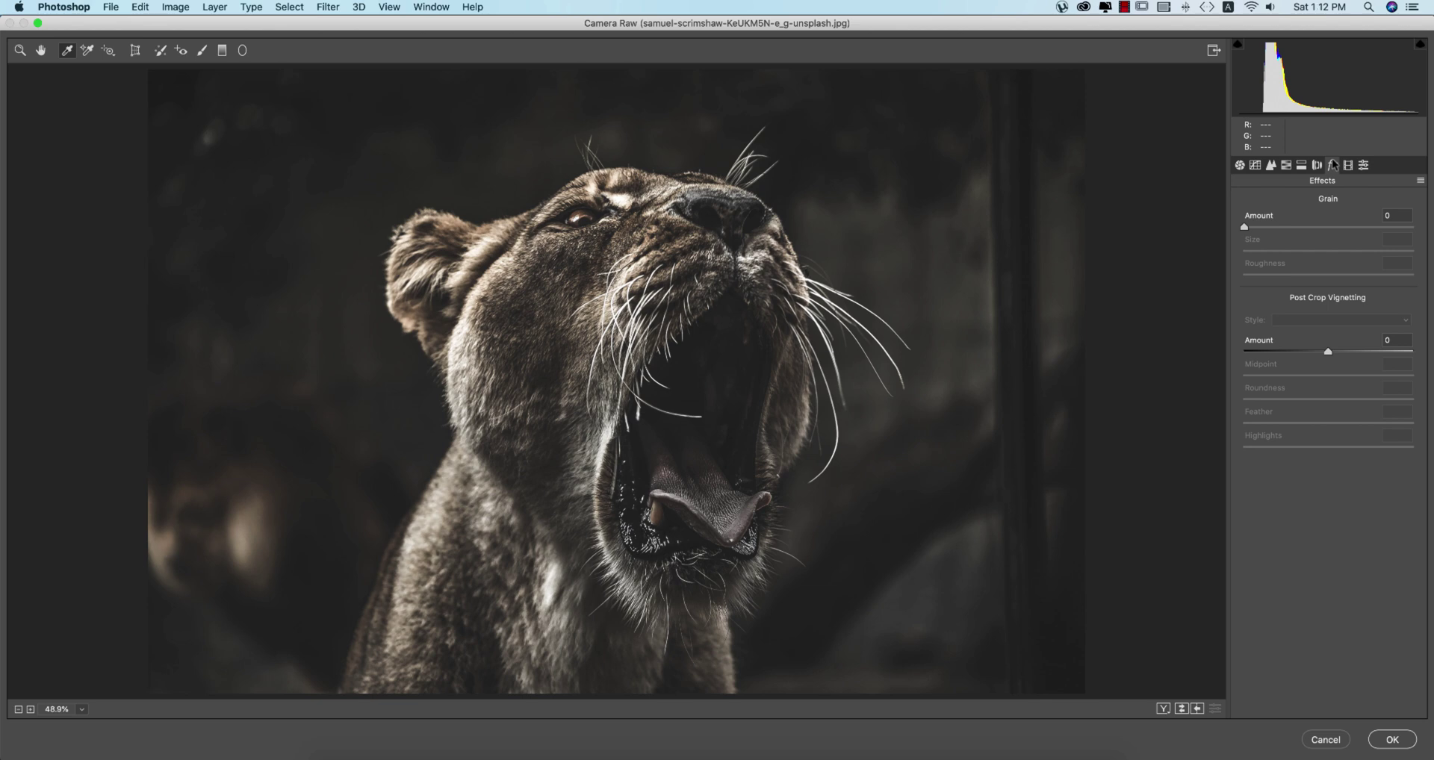
left_click_drag(1250, 227, 1278, 232)
left_click(1333, 350)
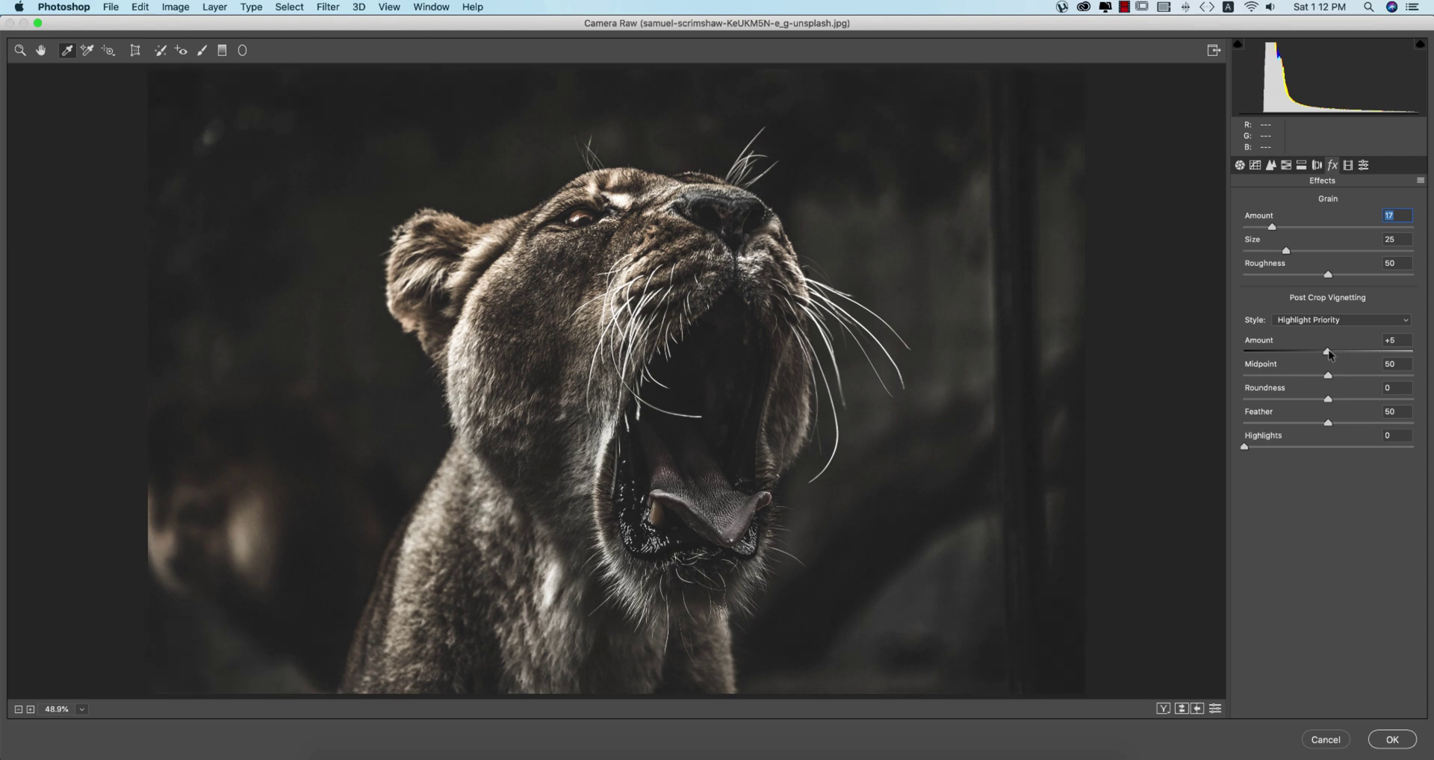
Set sharpening amount to 33 and luminance noise reduction to 9.
left_click(1270, 165)
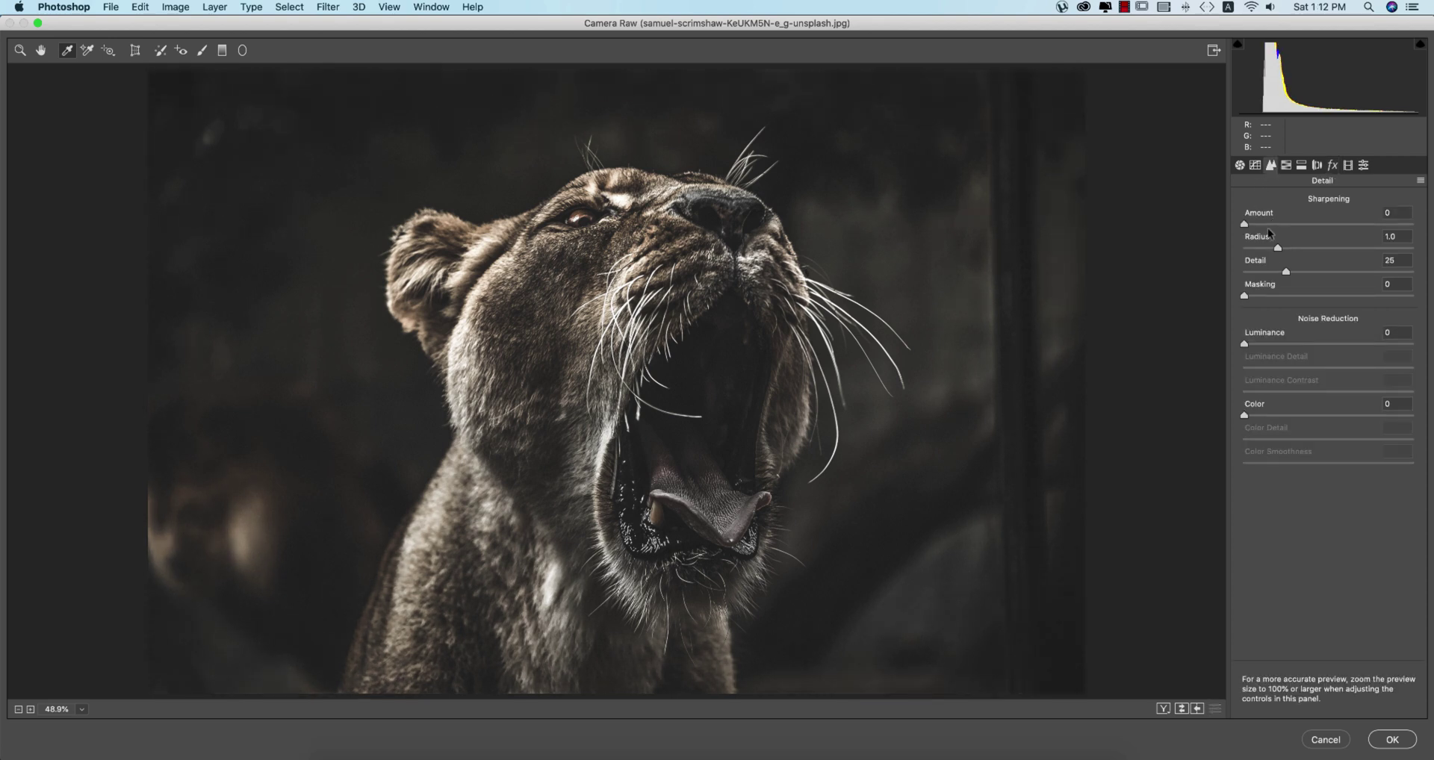
left_click_drag(1263, 229, 1282, 227)
left_click_drag(1246, 345, 1271, 345)
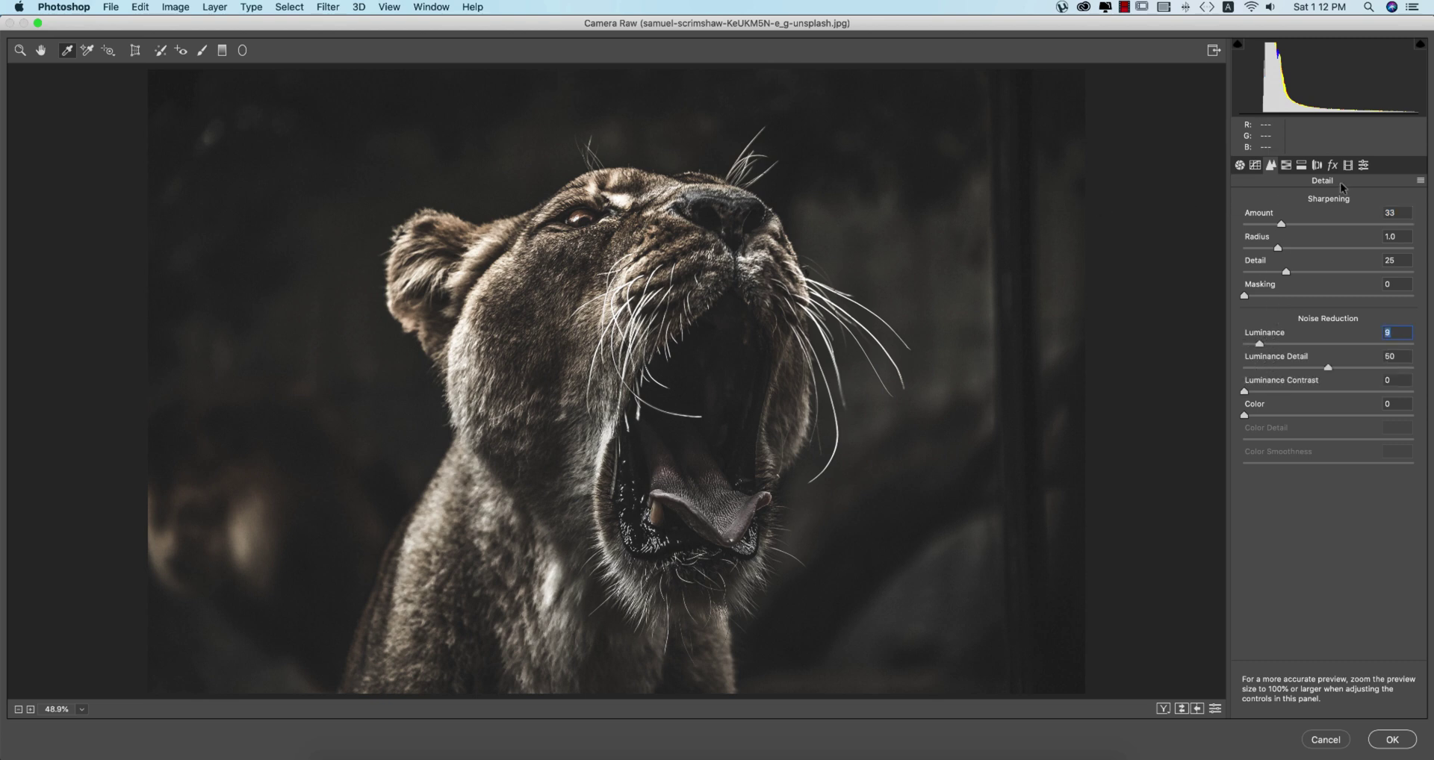
Set calibration primary hues to Red +45, Green +36 and Blue -13.
left_click(1348, 165)
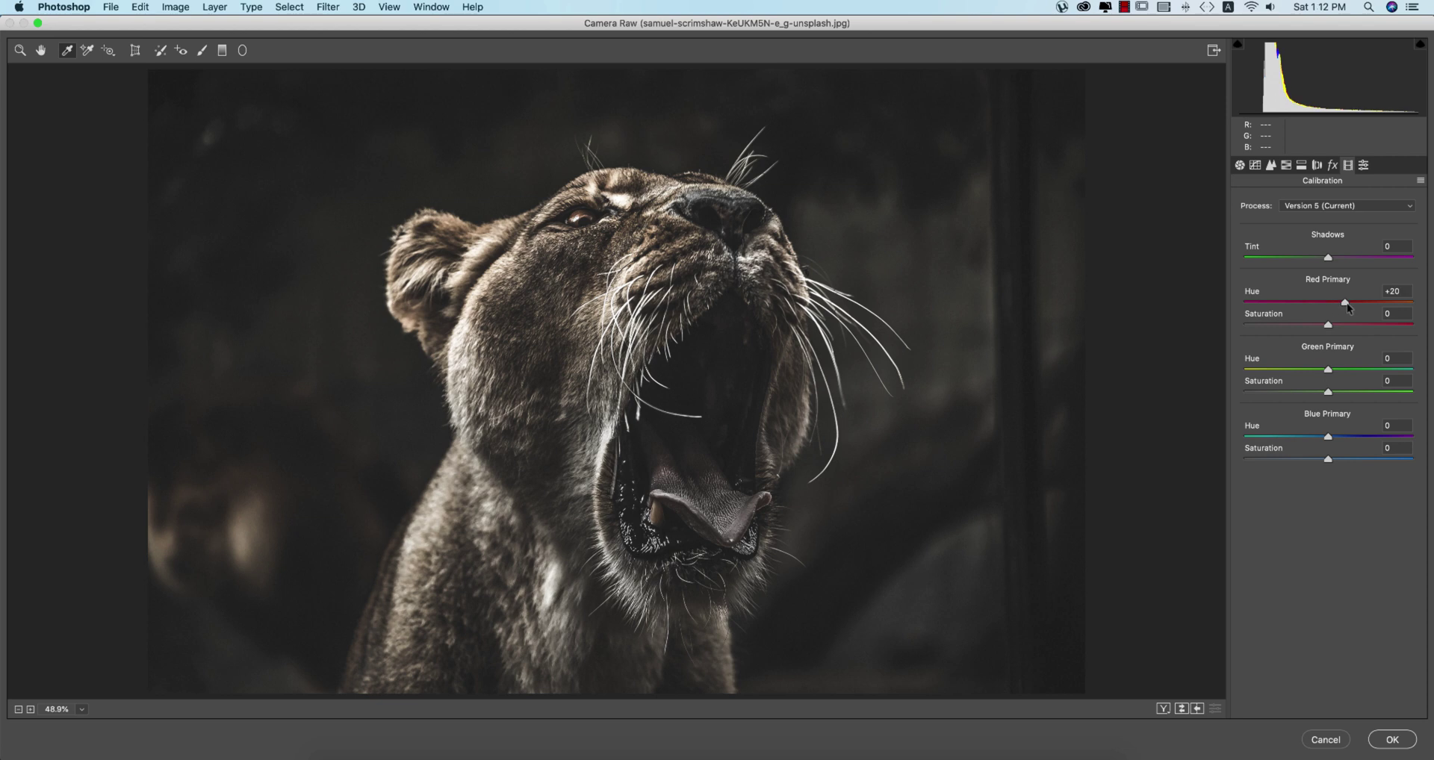
mouse_move(1351, 306)
left_mouse_down()
mouse_move(1319, 302)
mouse_move(1366, 302)
left_mouse_up()
left_click_drag(1326, 366, 1358, 371)
mouse_move(1327, 437)
left_mouse_down()
mouse_move(1298, 437)
mouse_move(1317, 439)
left_mouse_up()
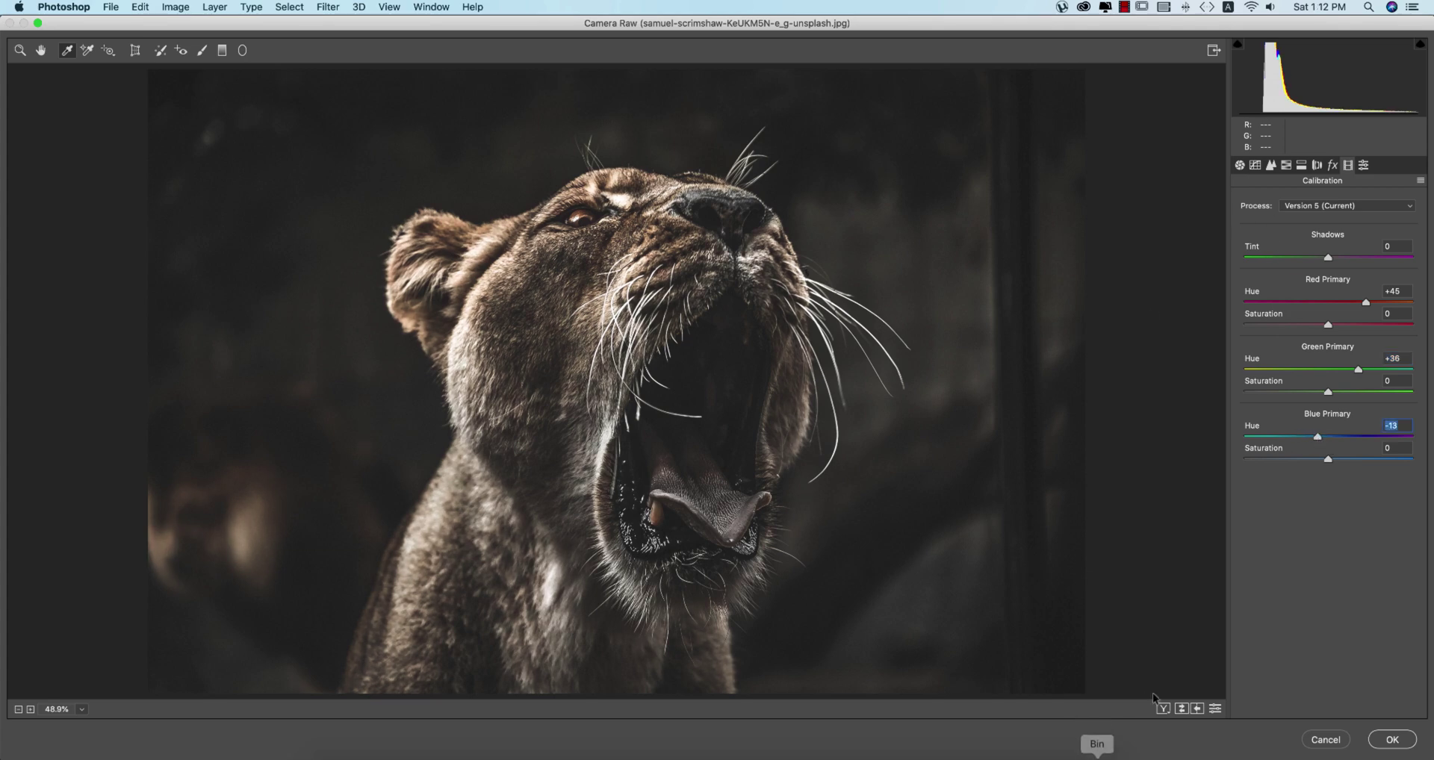
Compare with the original, save the grade as XMP preset w2 in the wildlife folder, and apply it.
left_click(1181, 708)
left_click(1180, 709)
left_click(1420, 181)
left_click(1337, 294)
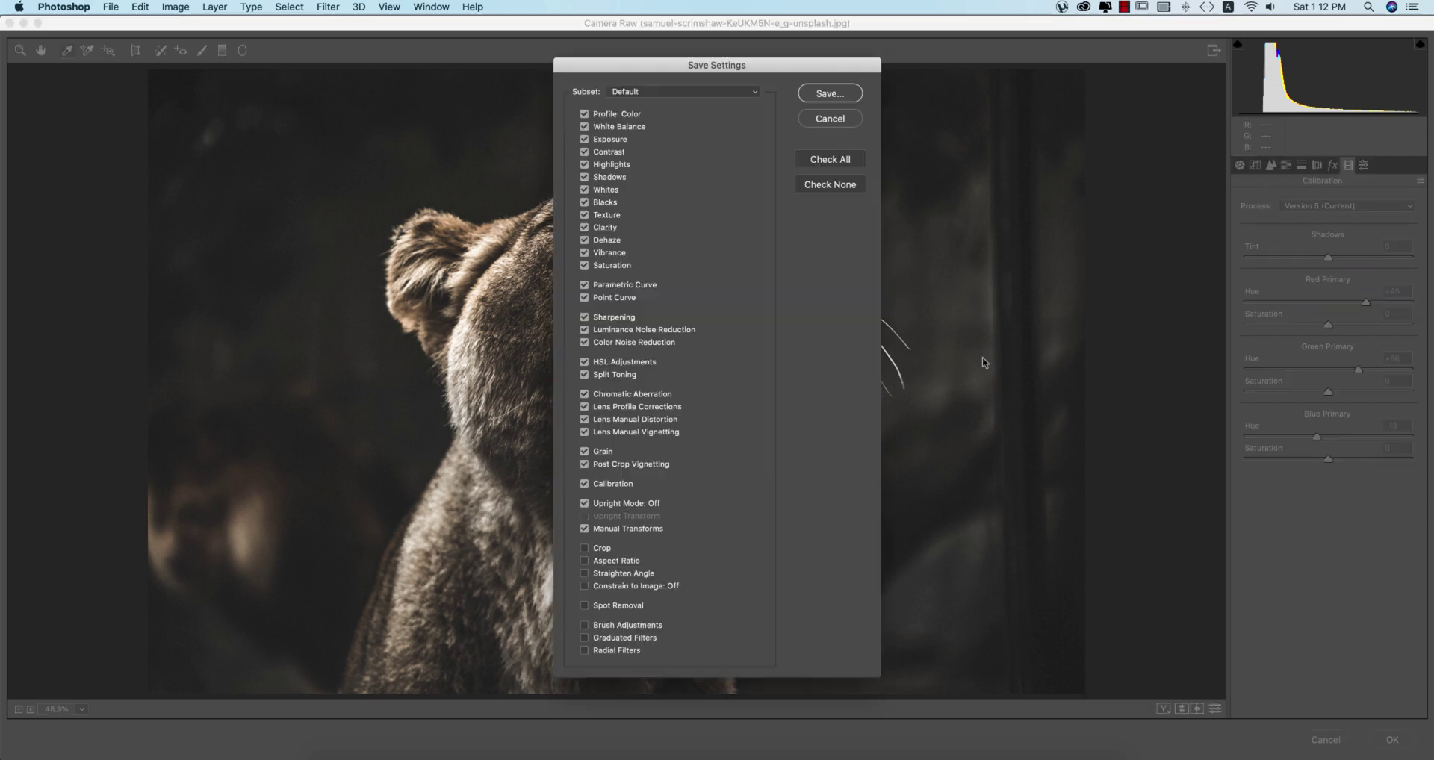
left_click(829, 93)
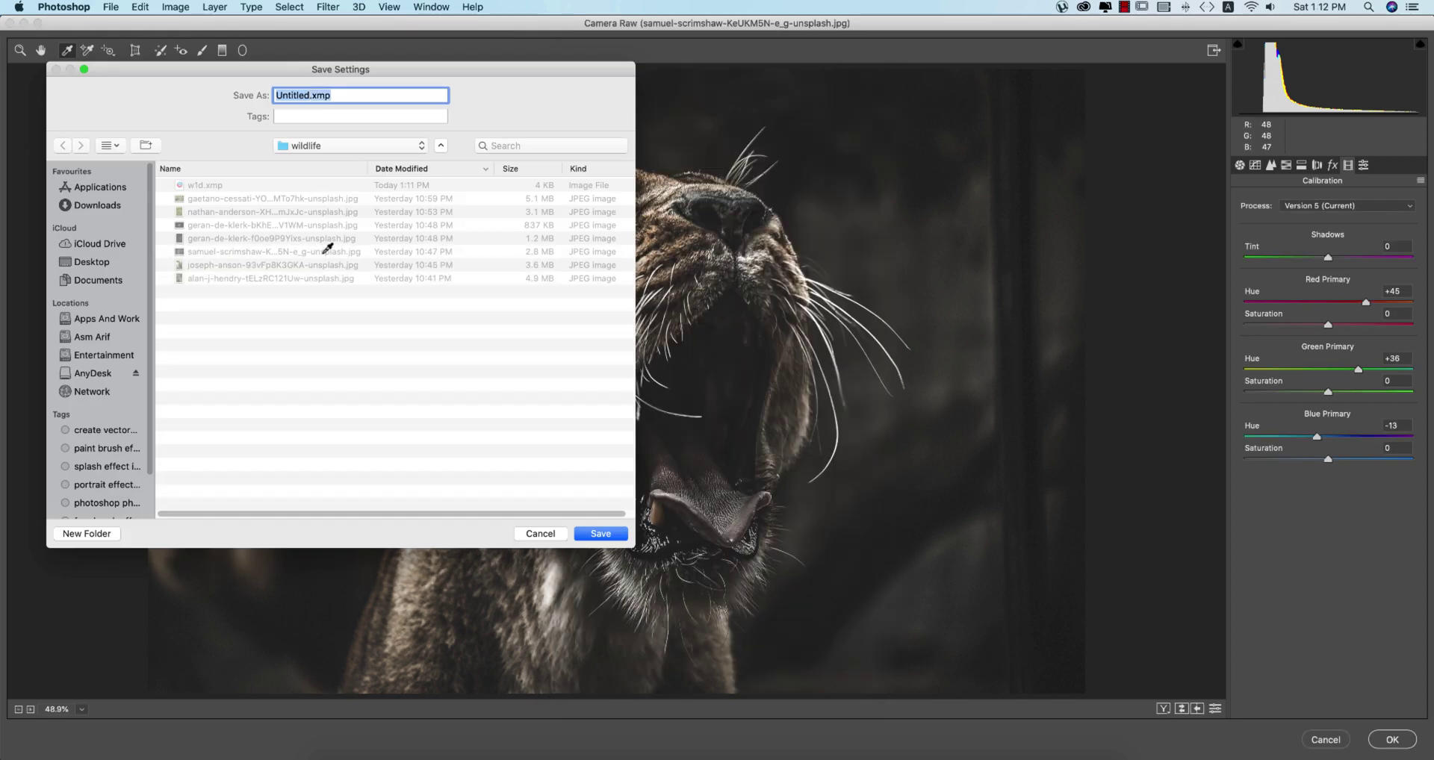
type("w2")
left_click(605, 535)
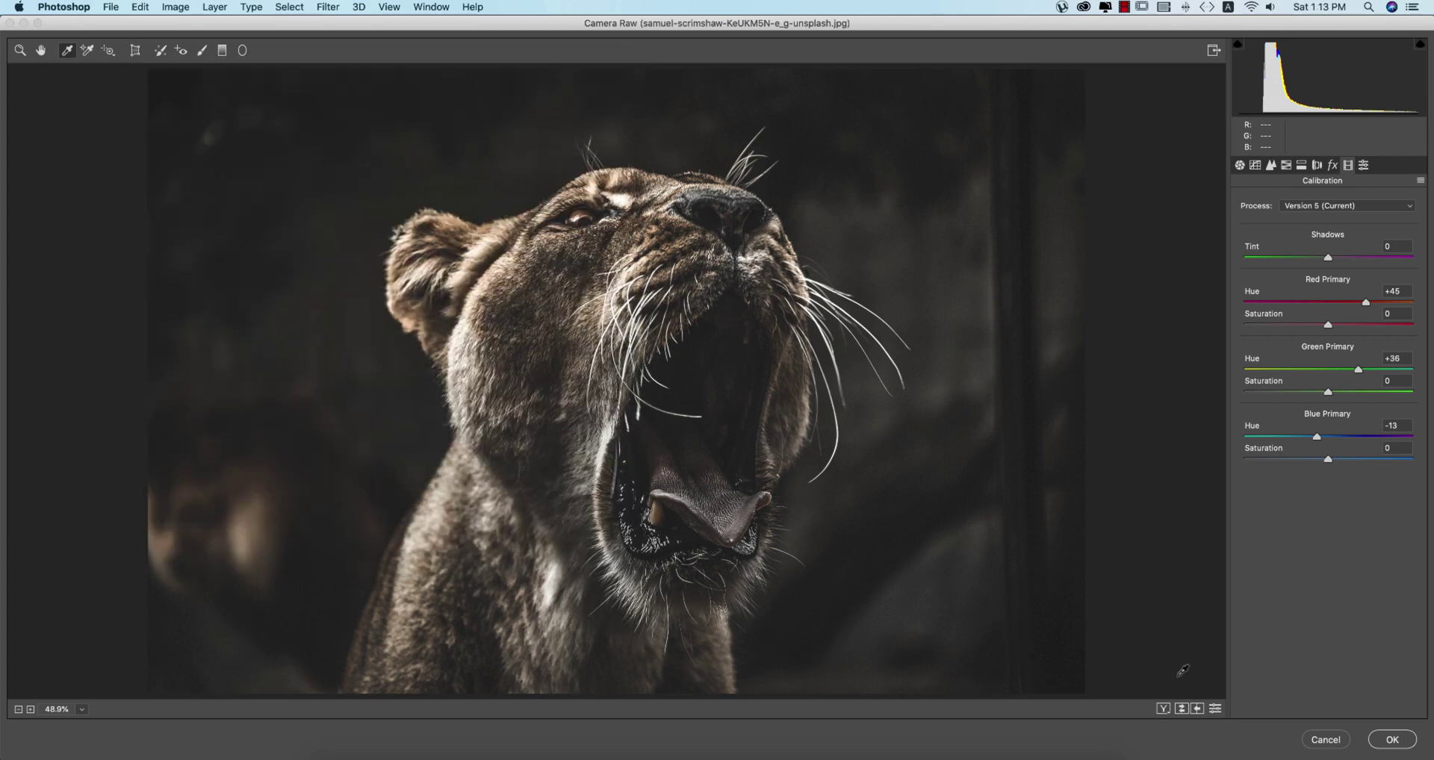
left_click(1395, 744)
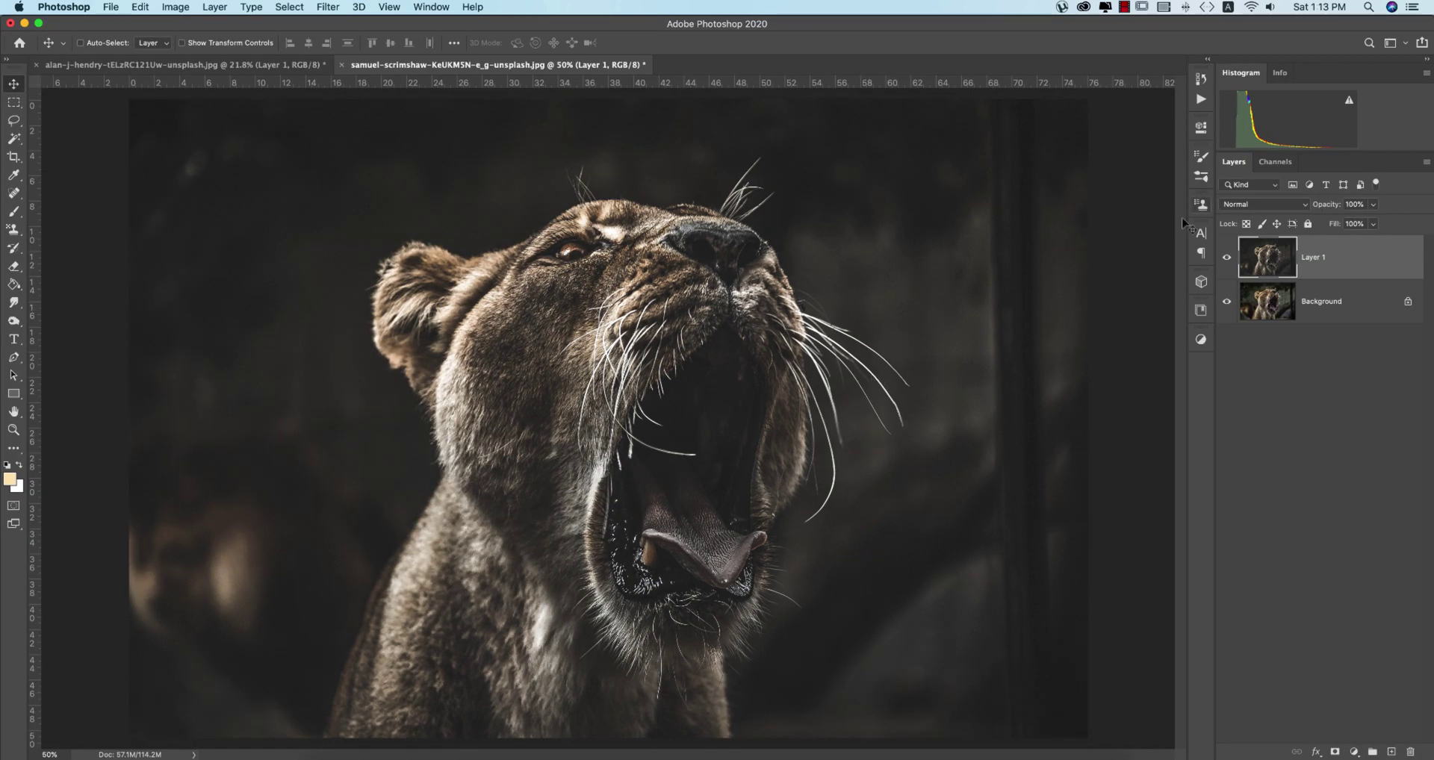
left_click(1226, 258)
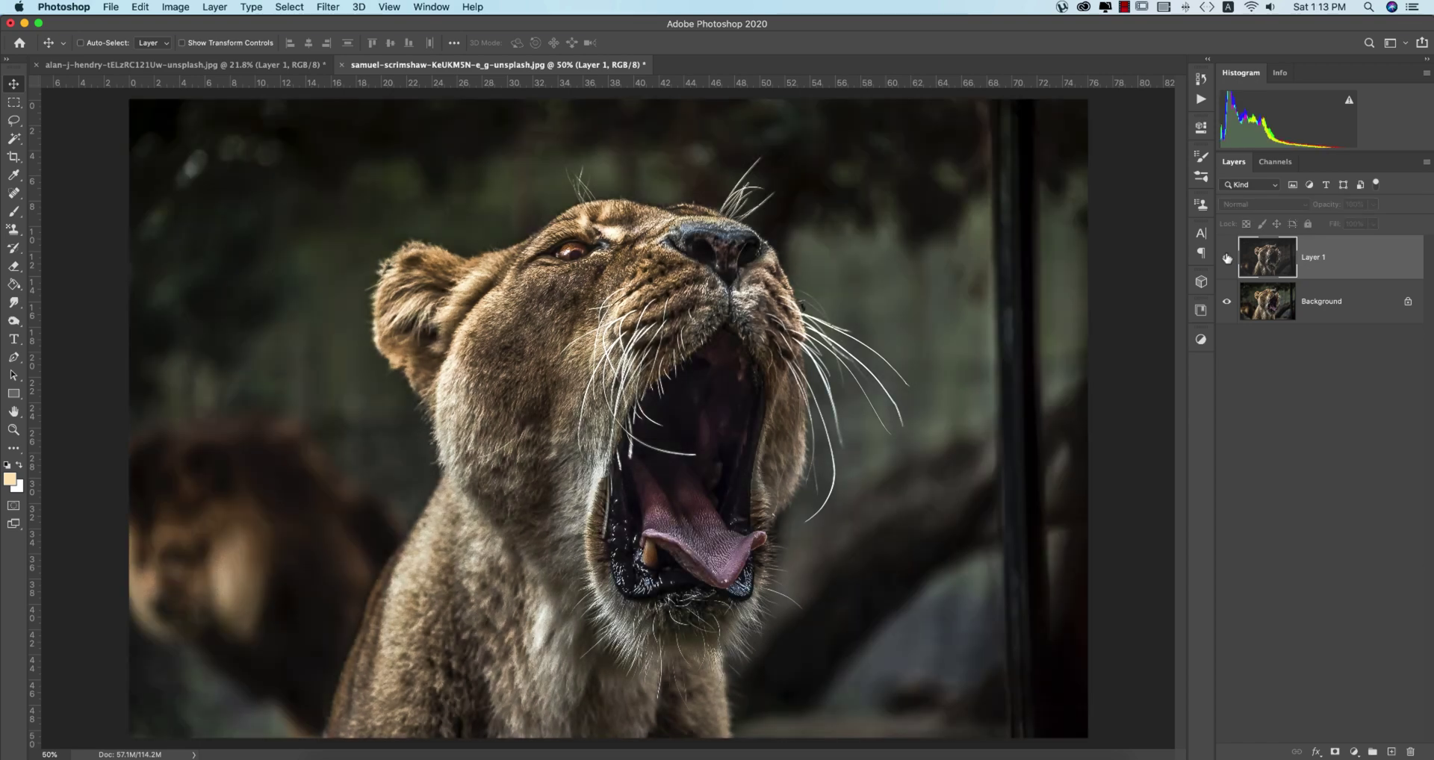
left_click(1227, 258)
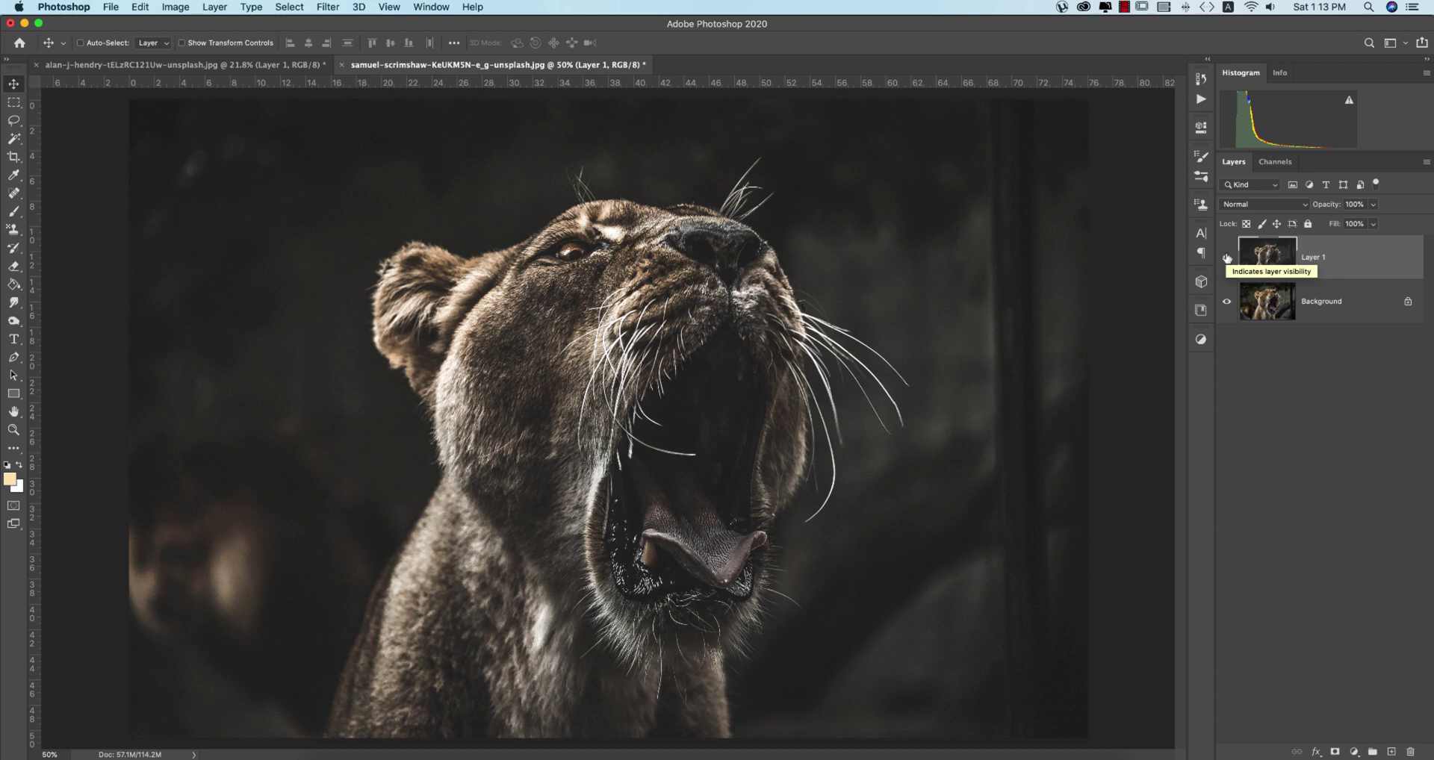
left_click(1227, 257)
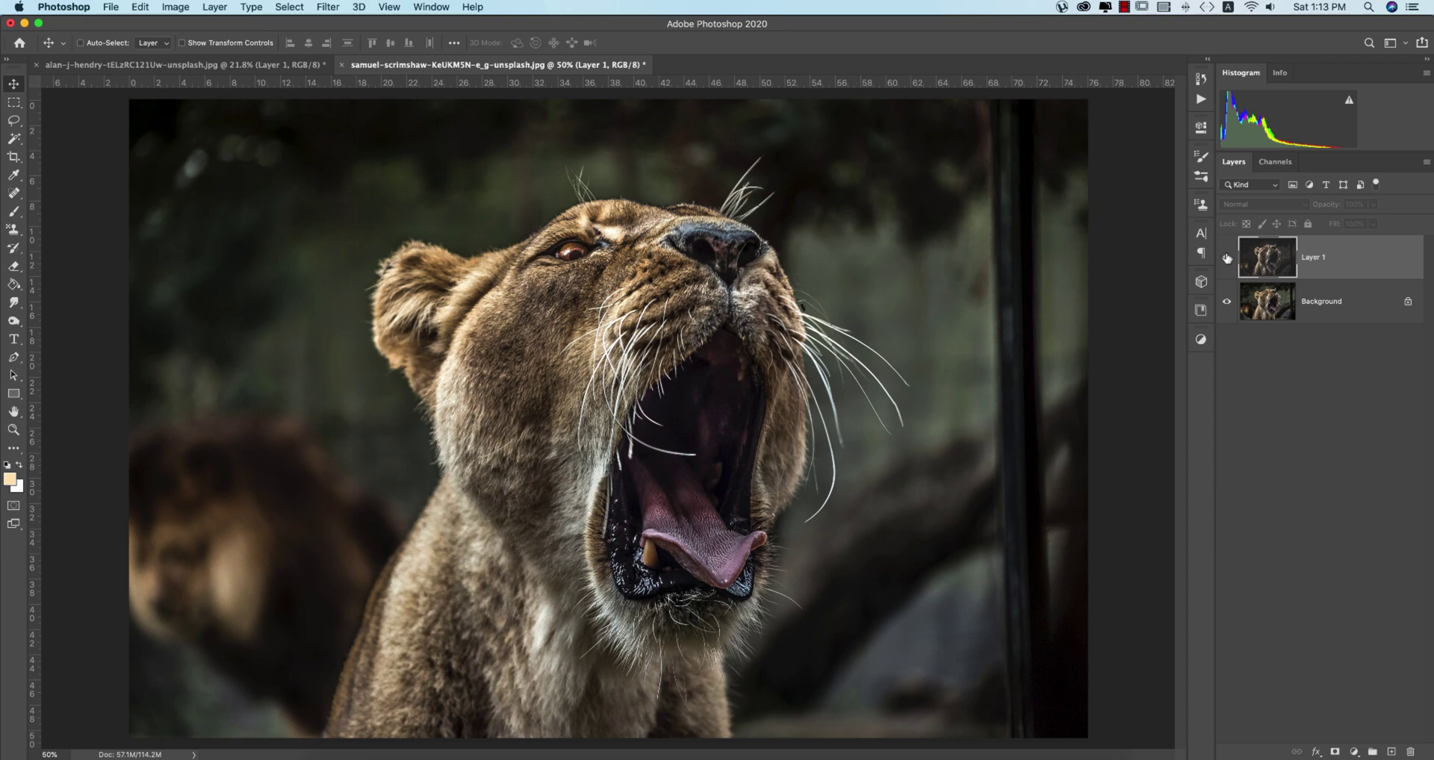
left_click(1227, 258)
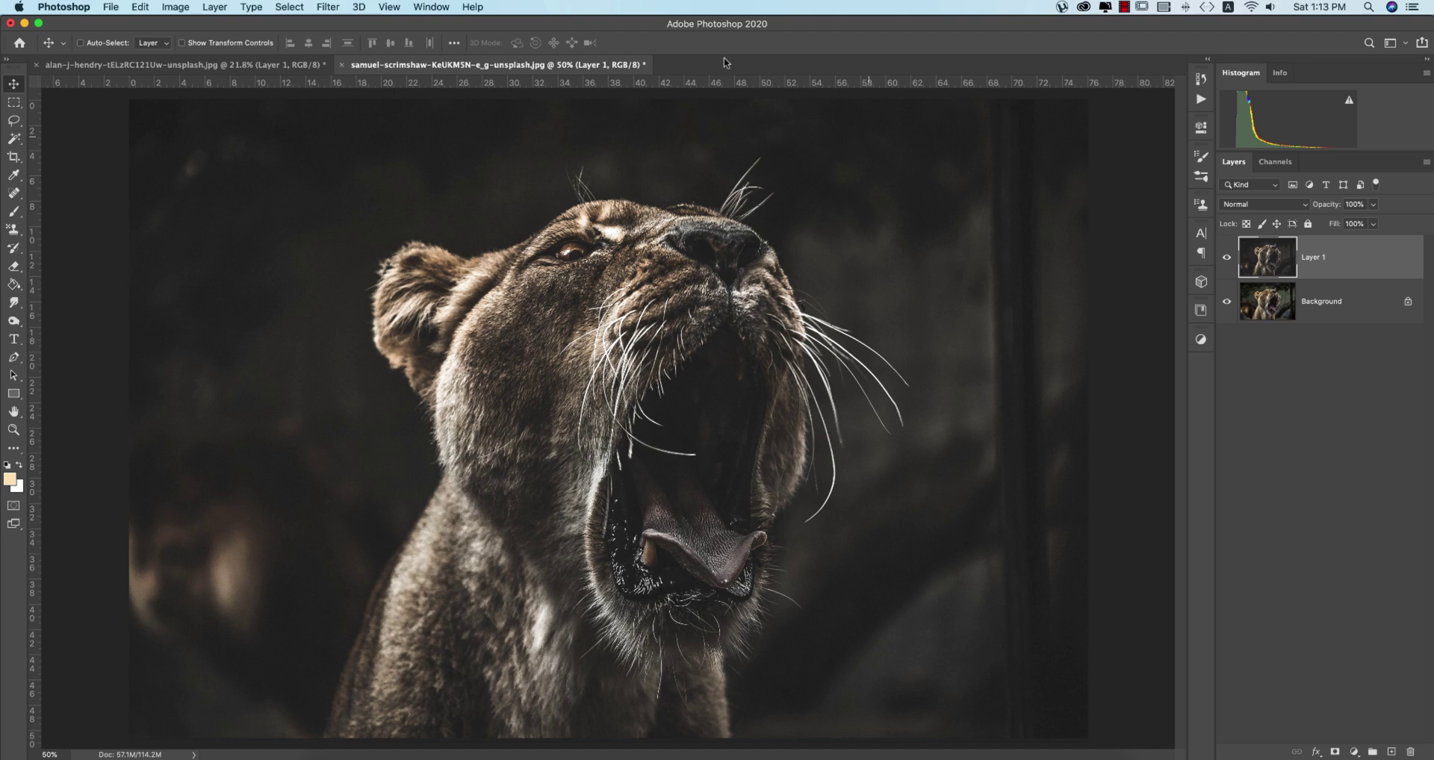
left_click(110, 8)
mouse_move(140, 6)
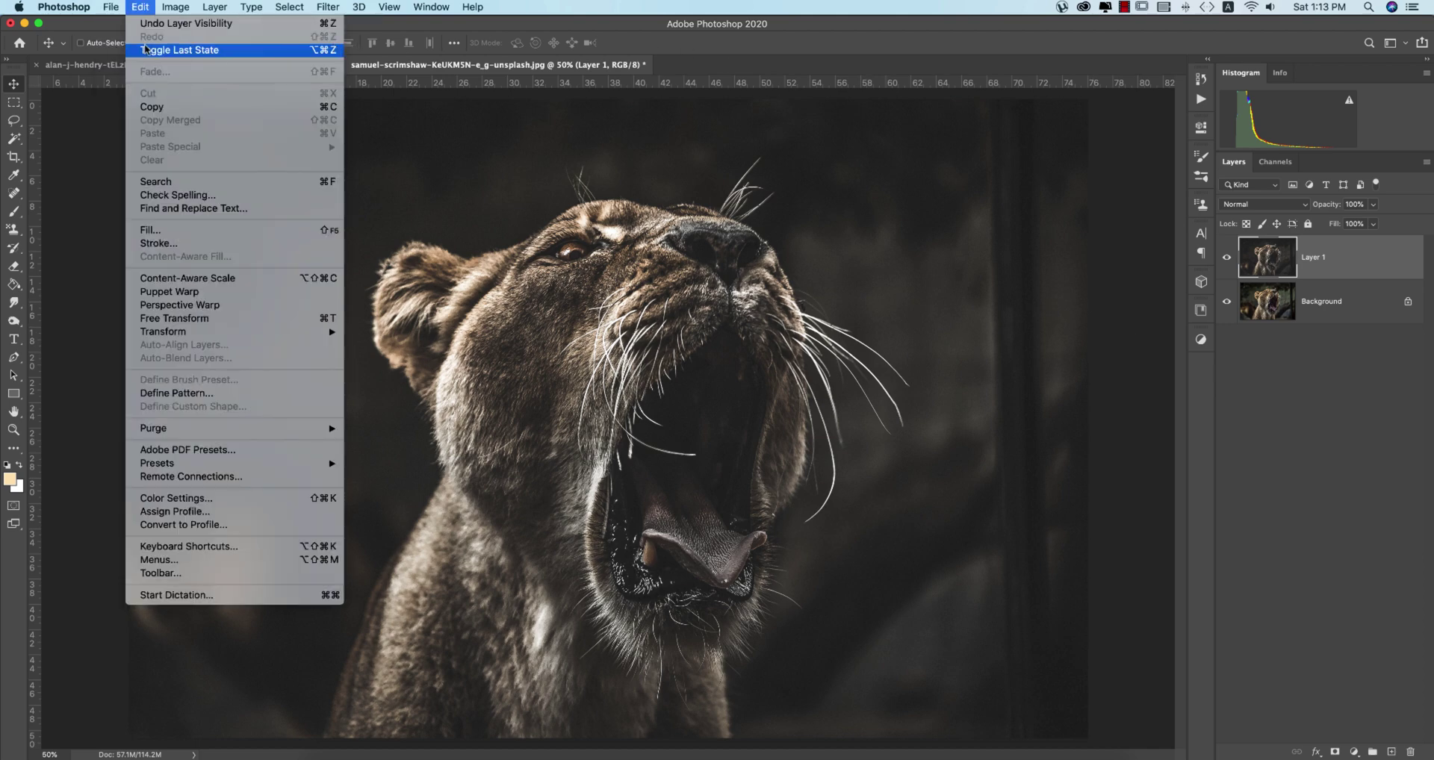
Open the joseph-anson baby monkey JPEG, fit it to the window, and duplicate Background as Layer 1.
left_click(127, 36)
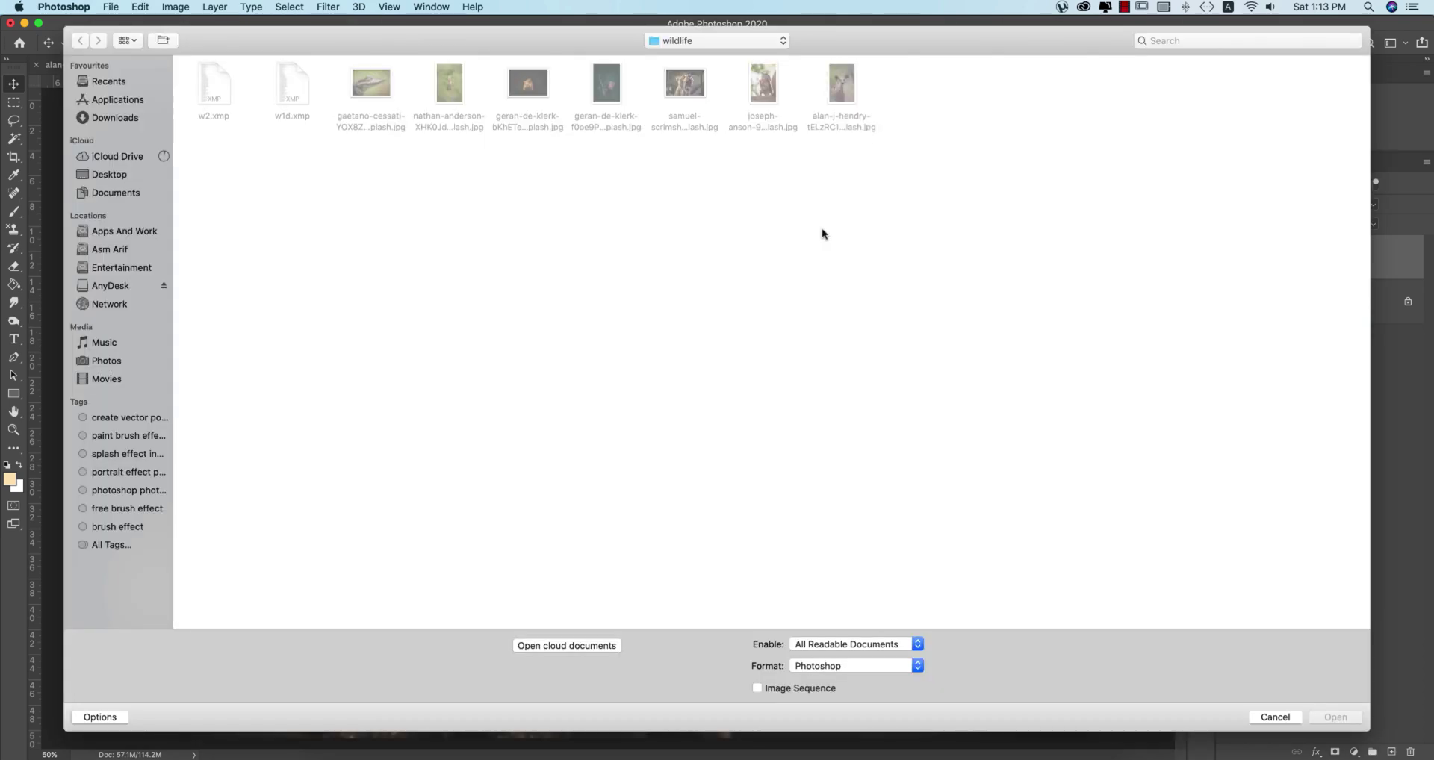
left_click(530, 89)
left_click(686, 86)
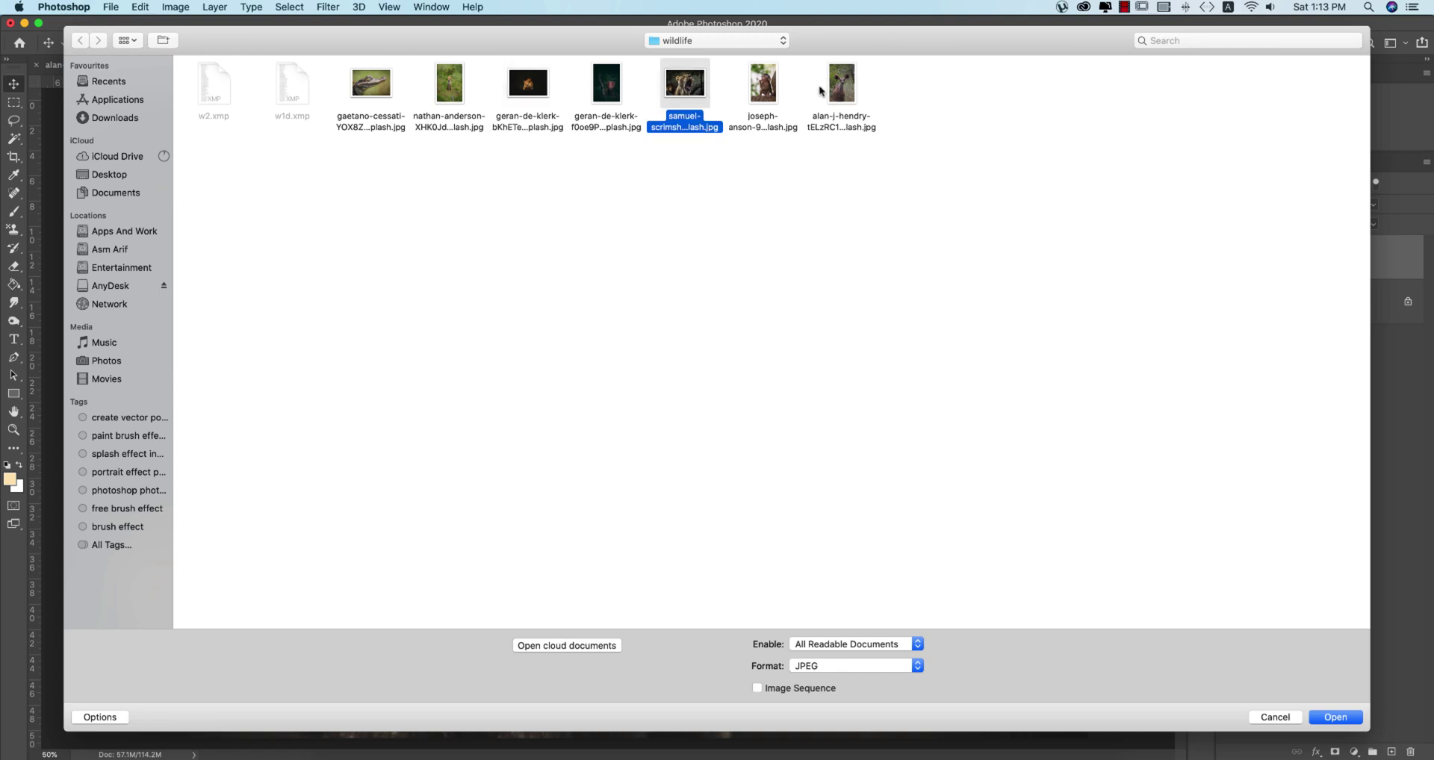
left_click(766, 83)
left_click(1336, 717)
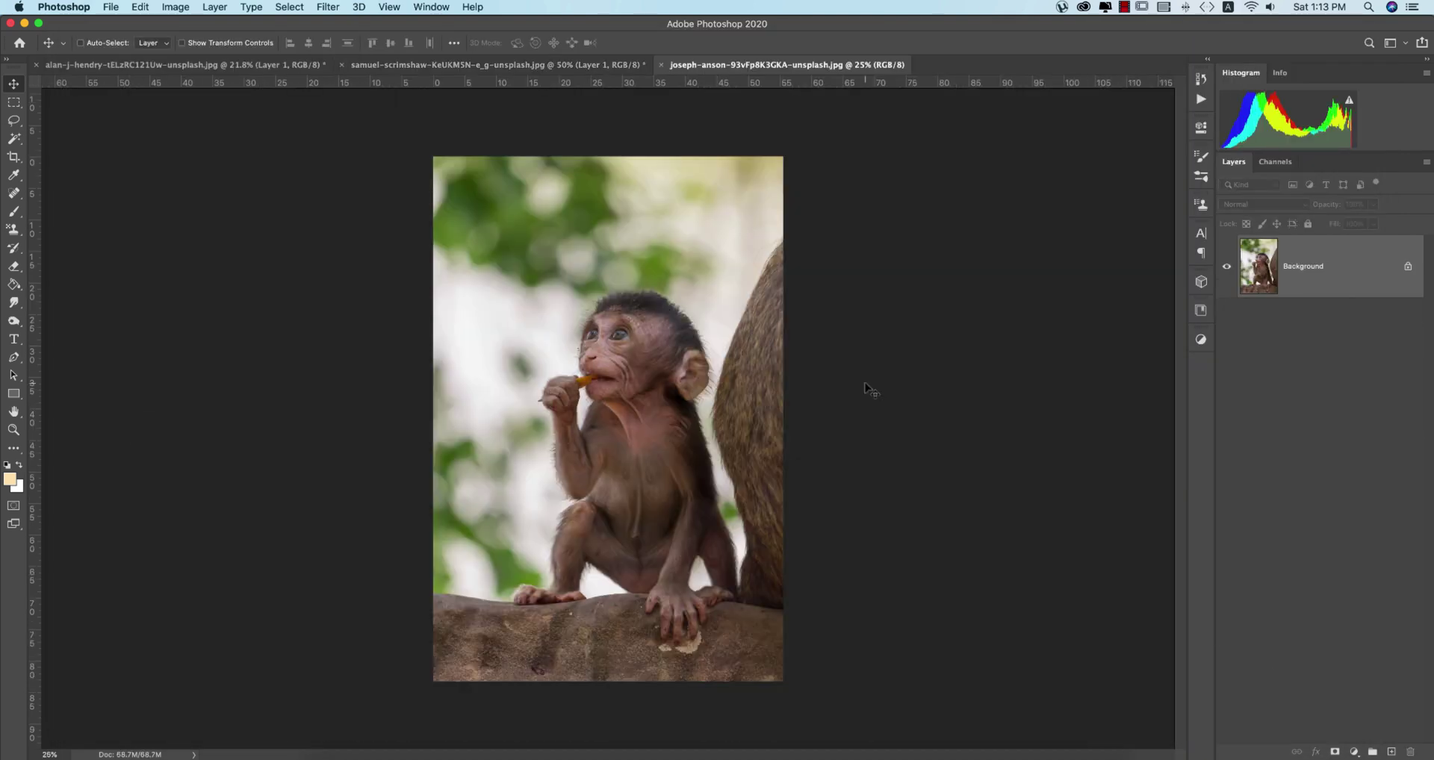
key("super+0")
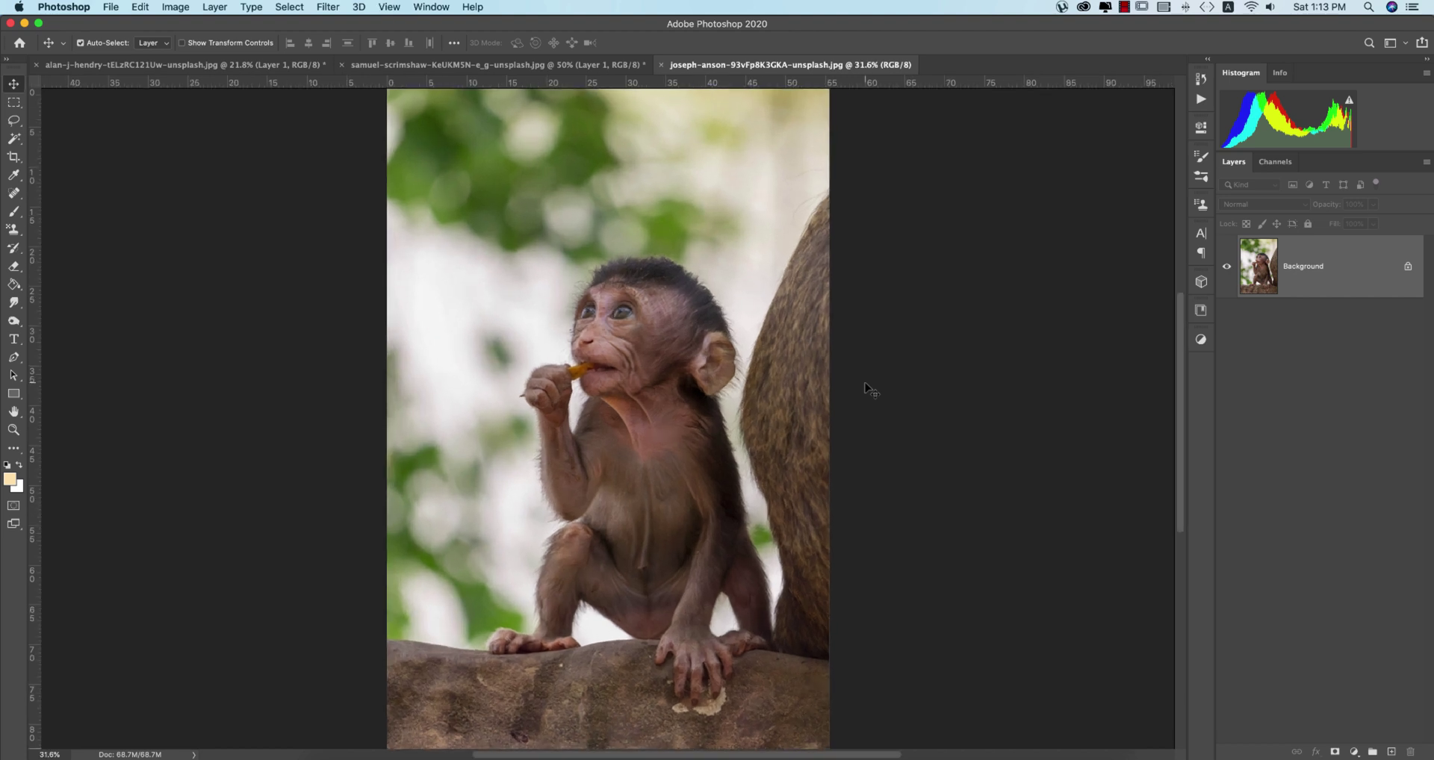
key("super+j")
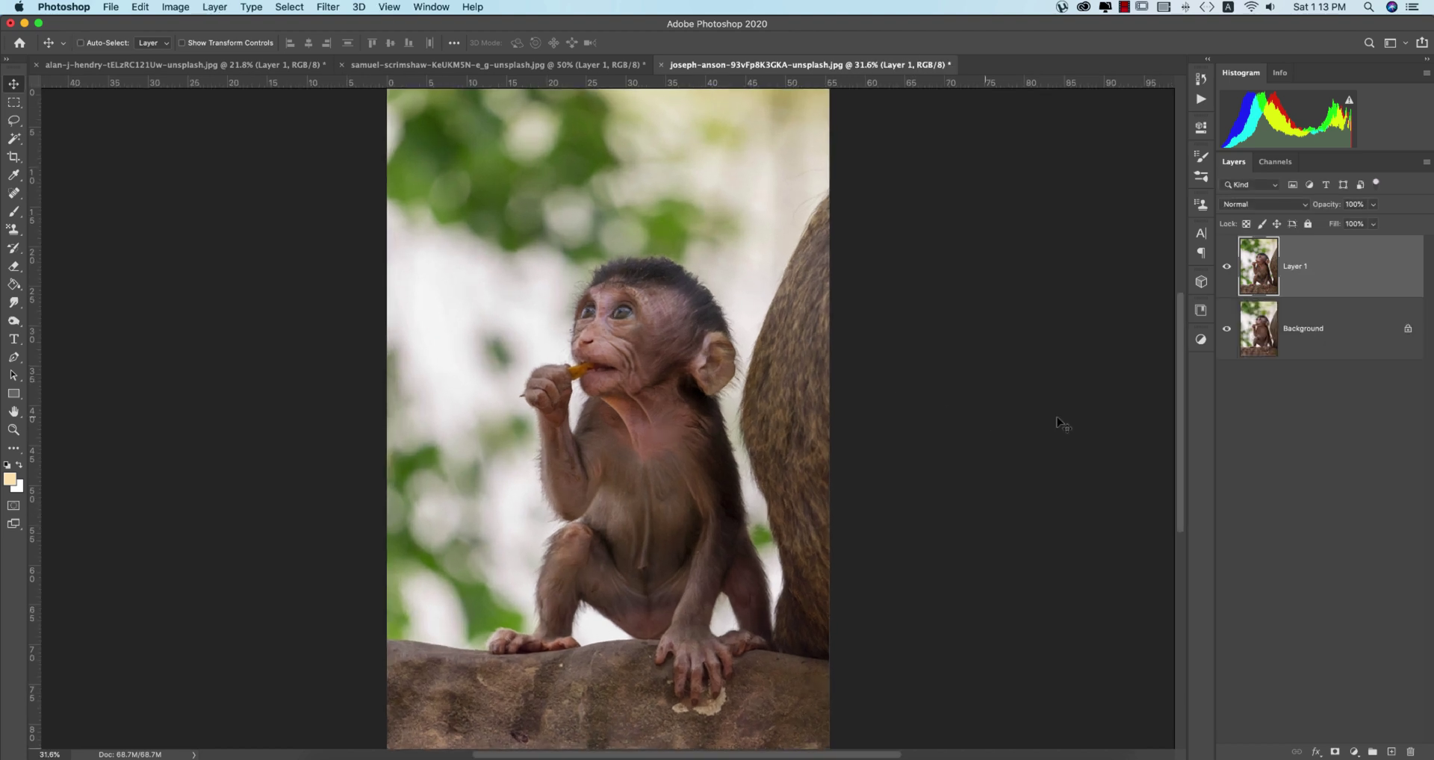
left_click(329, 8)
In Camera Raw set Shadows +38, deeper Blacks, Dehaze +52, Exposure +0.45, and Vibrance/Saturation -10.
left_click(342, 95)
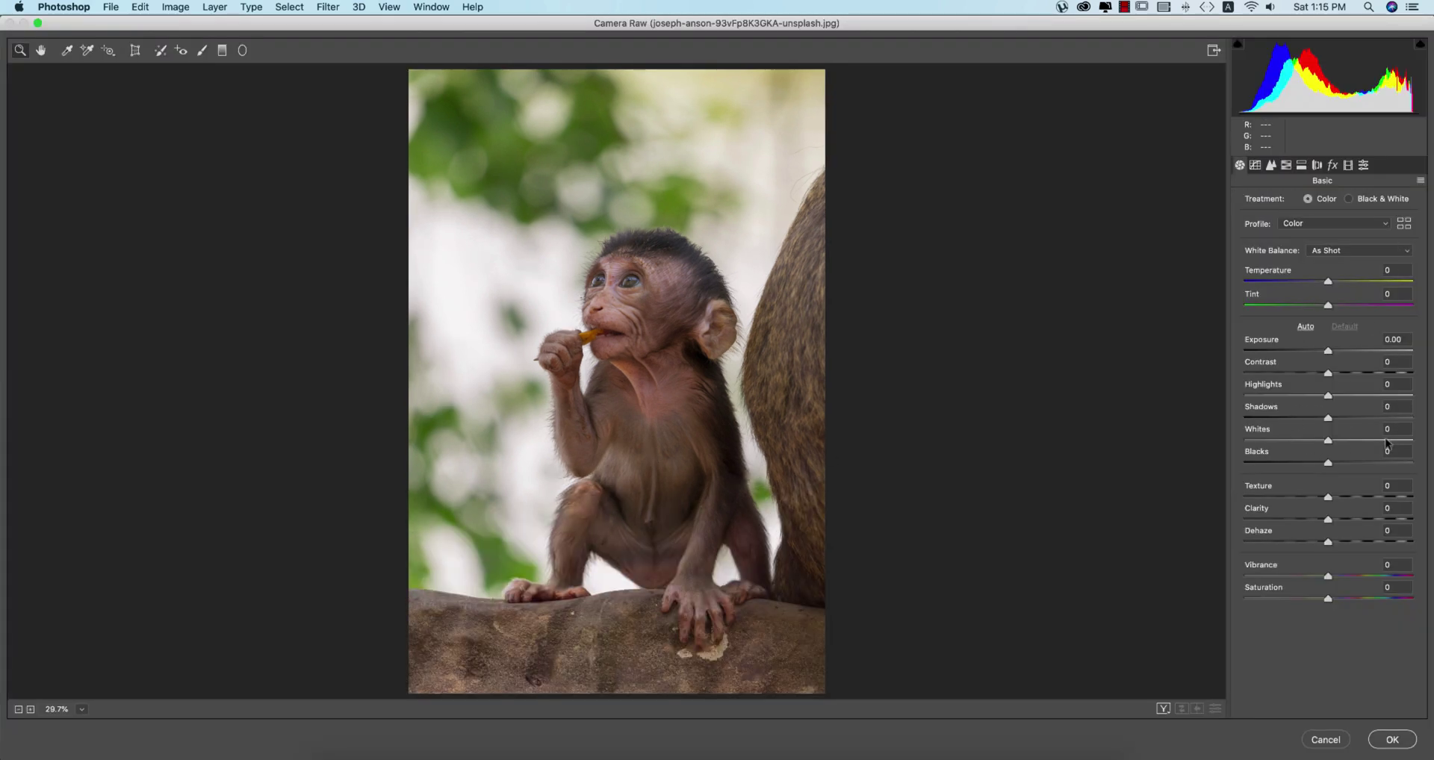
left_click_drag(1328, 418, 1359, 419)
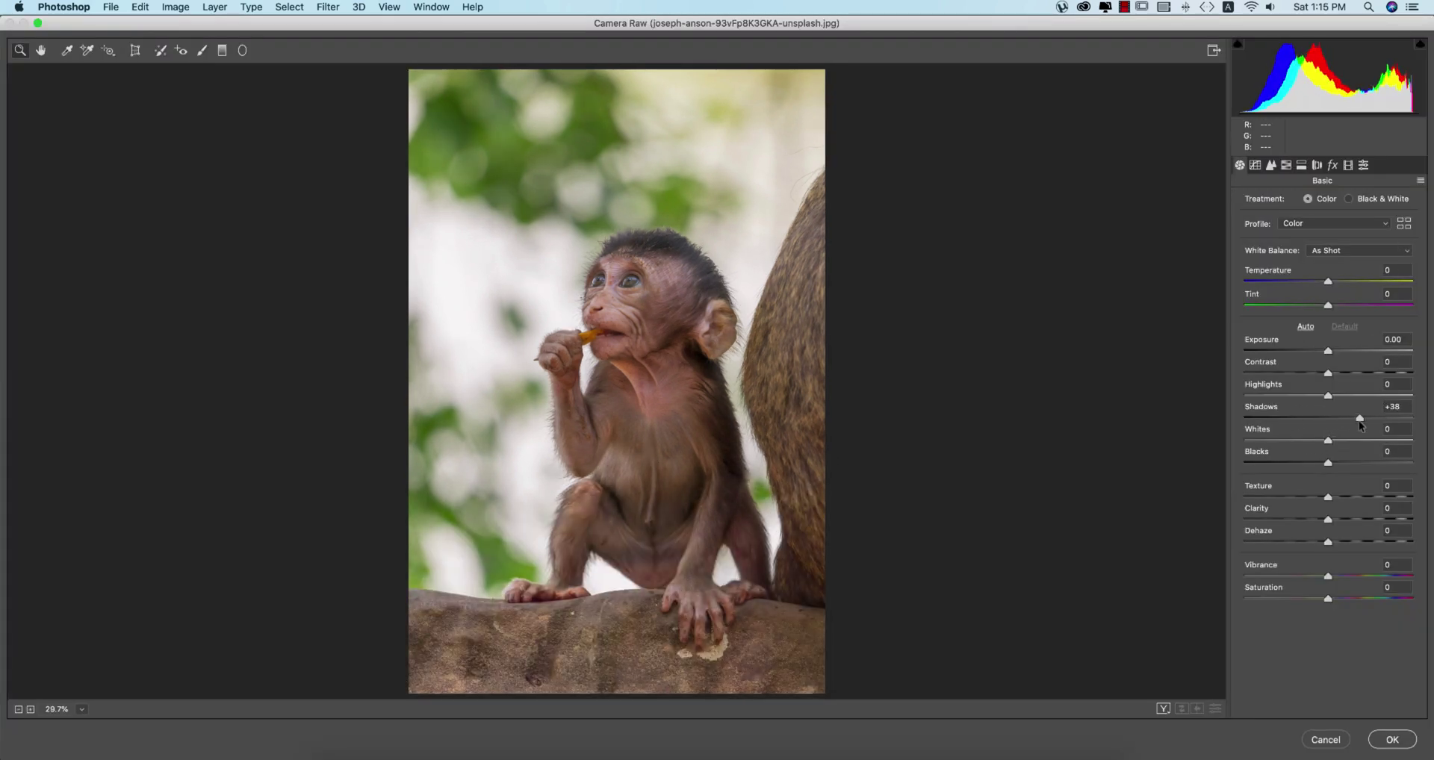
mouse_move(1328, 463)
left_mouse_down()
mouse_move(1301, 463)
mouse_move(1312, 462)
left_mouse_up()
left_click_drag(1329, 547, 1372, 549)
left_click_drag(1328, 351, 1304, 396)
left_click_drag(1328, 576, 1320, 600)
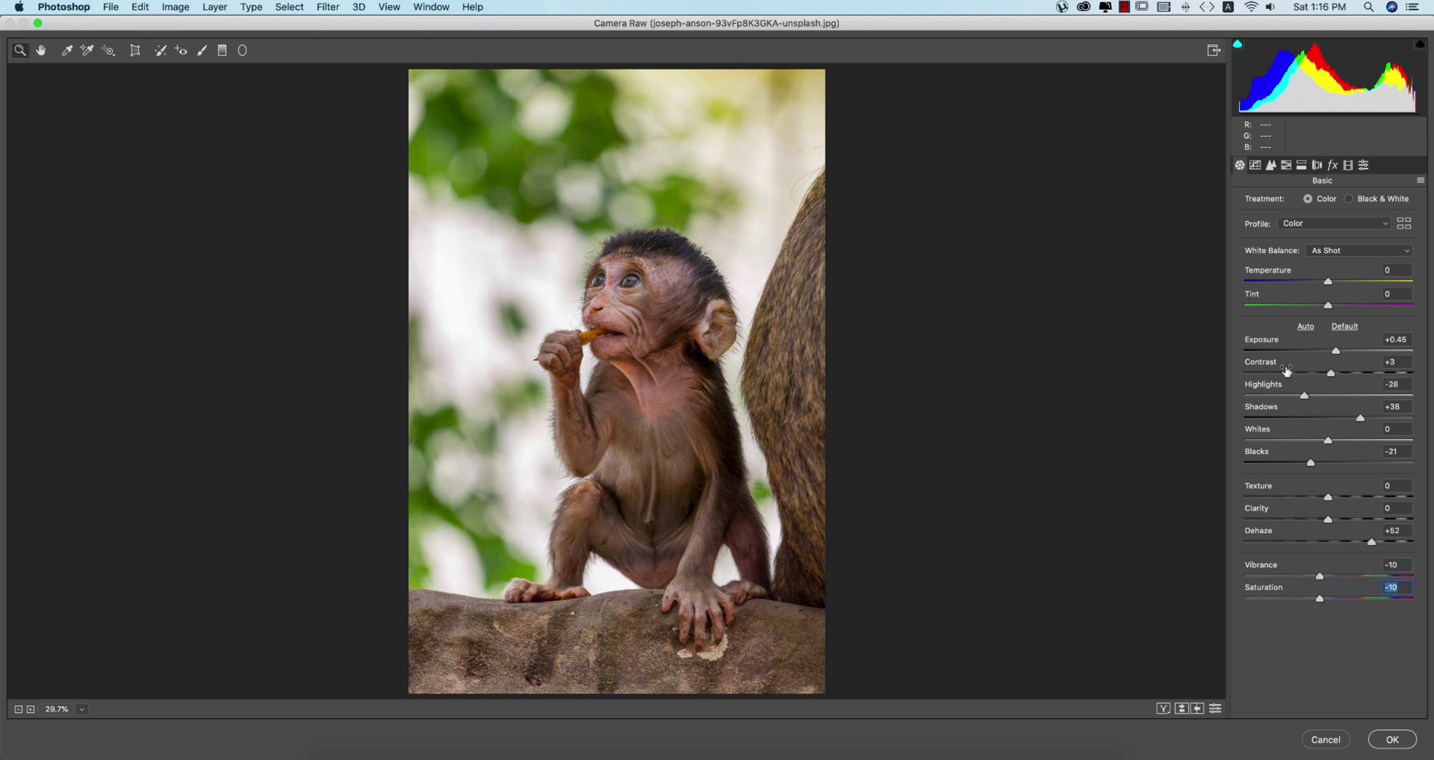
In HSL, shift the Greens hue to -23 and strongly desaturate the Greens.
left_click(1286, 166)
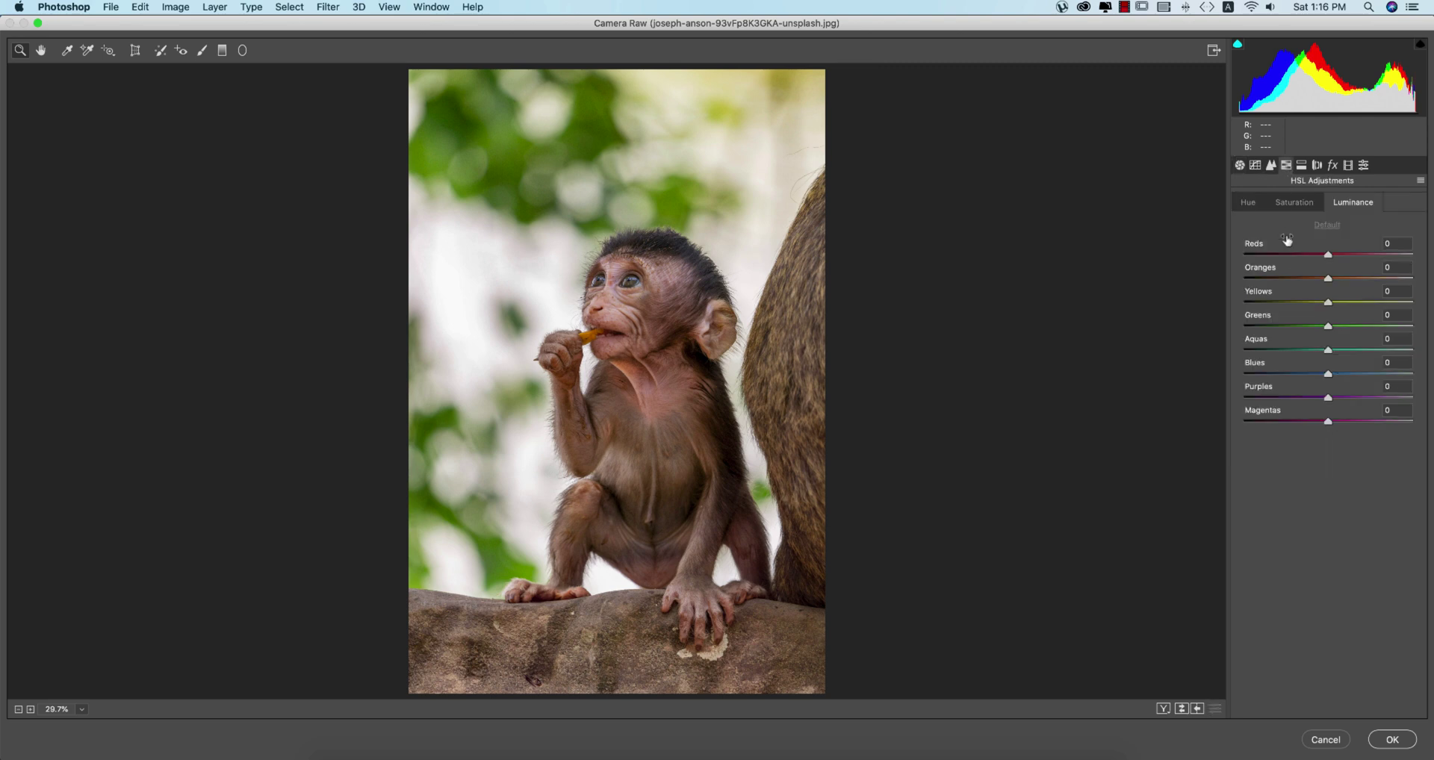
left_click_drag(1328, 327, 1265, 320)
left_click(1306, 205)
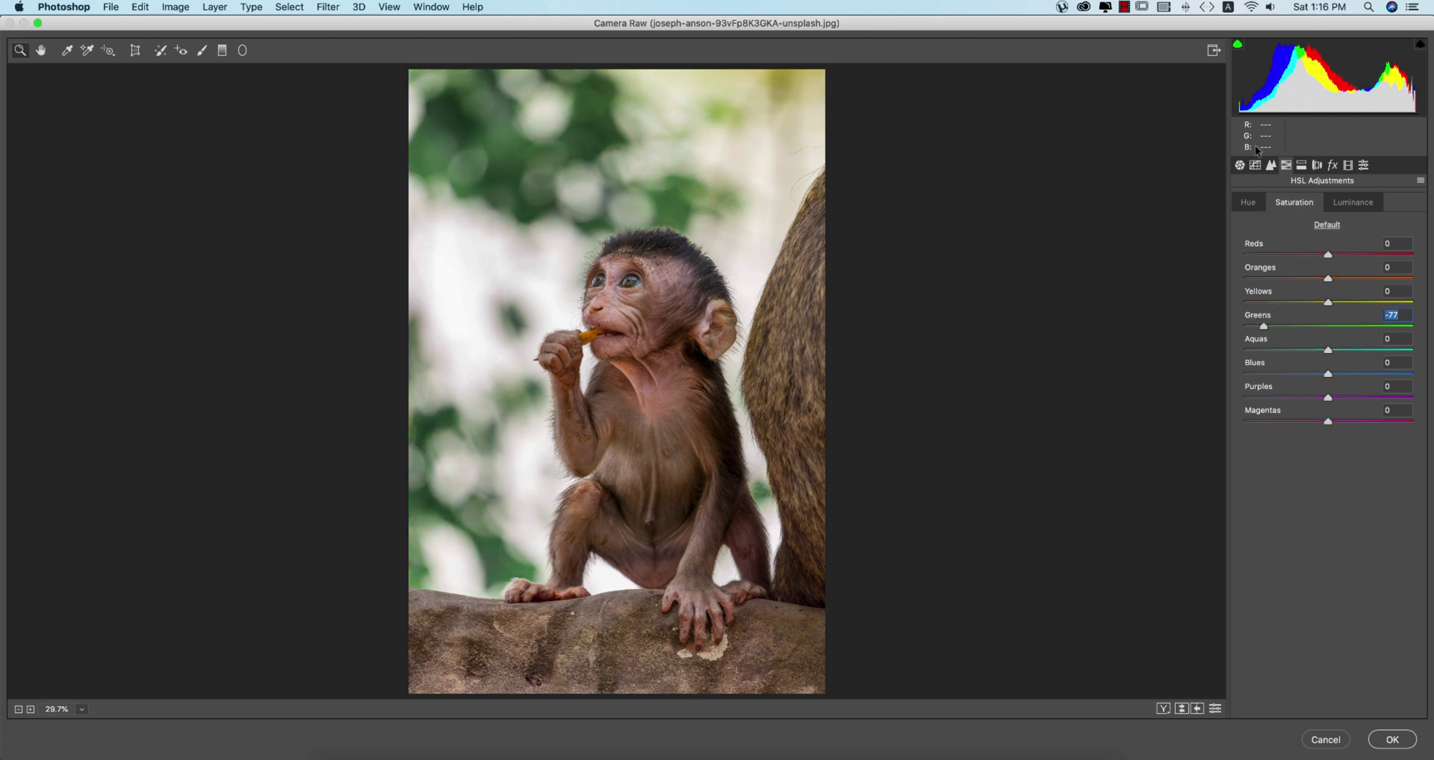
left_click(1332, 165)
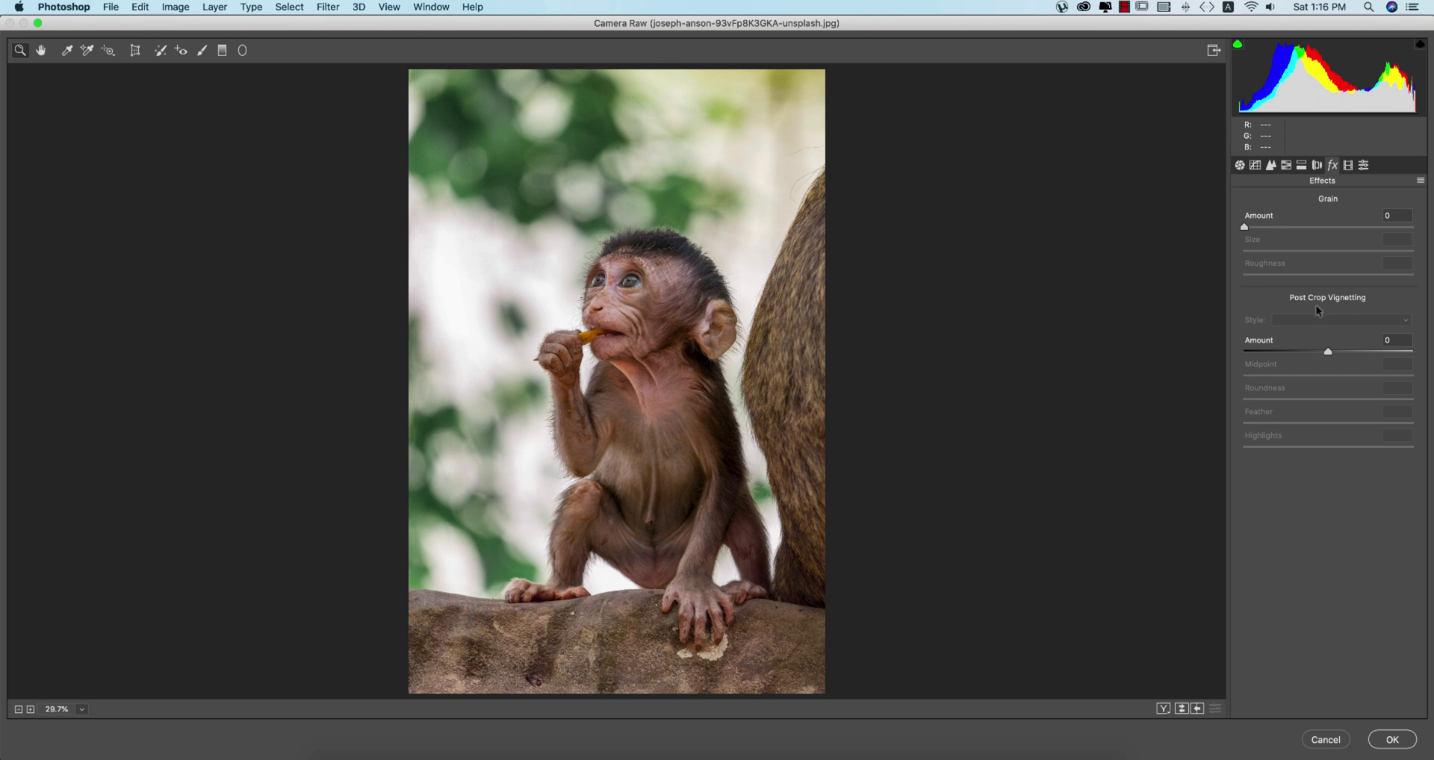
Darken the corners with a vignette and add luminance noise reduction.
left_click_drag(1328, 351, 1313, 353)
left_click(1270, 165)
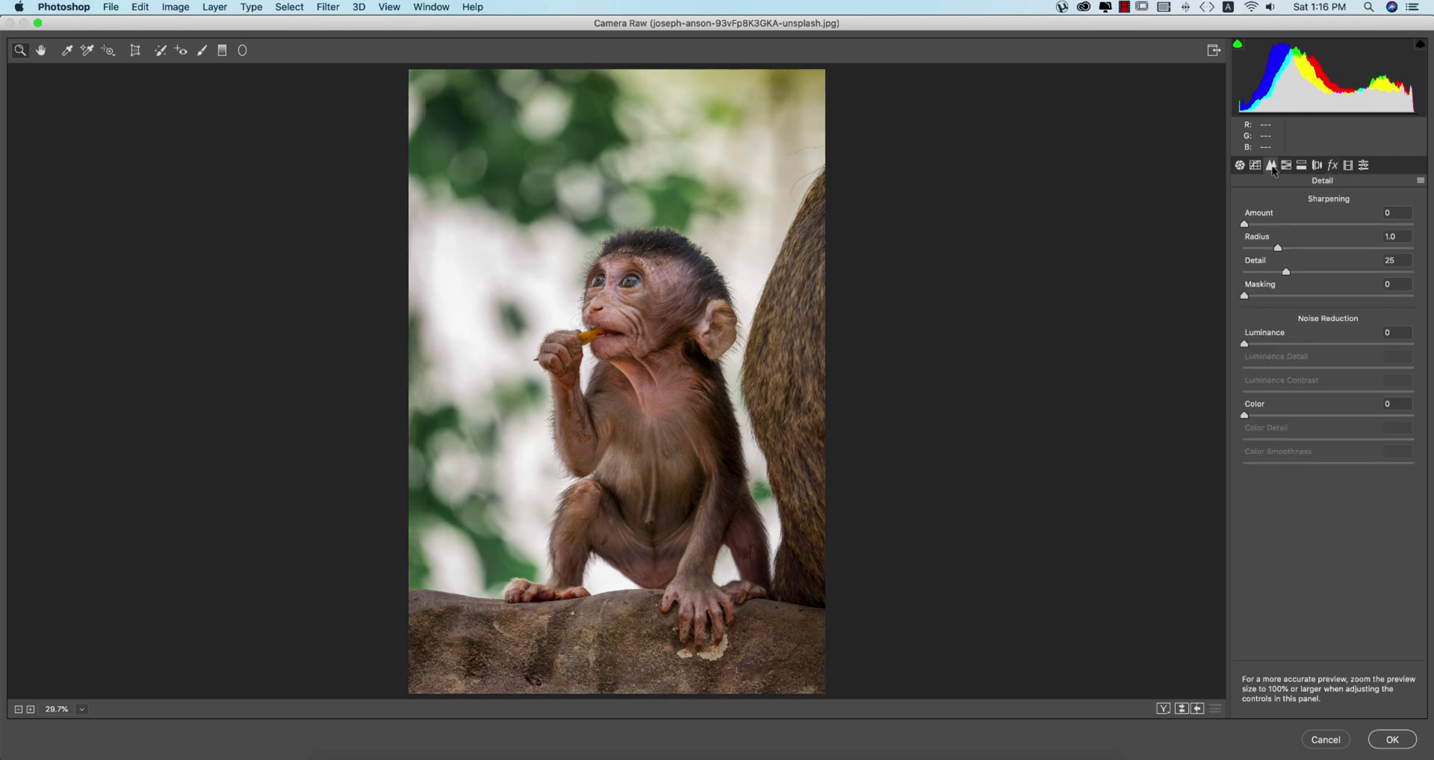
left_click(1285, 345)
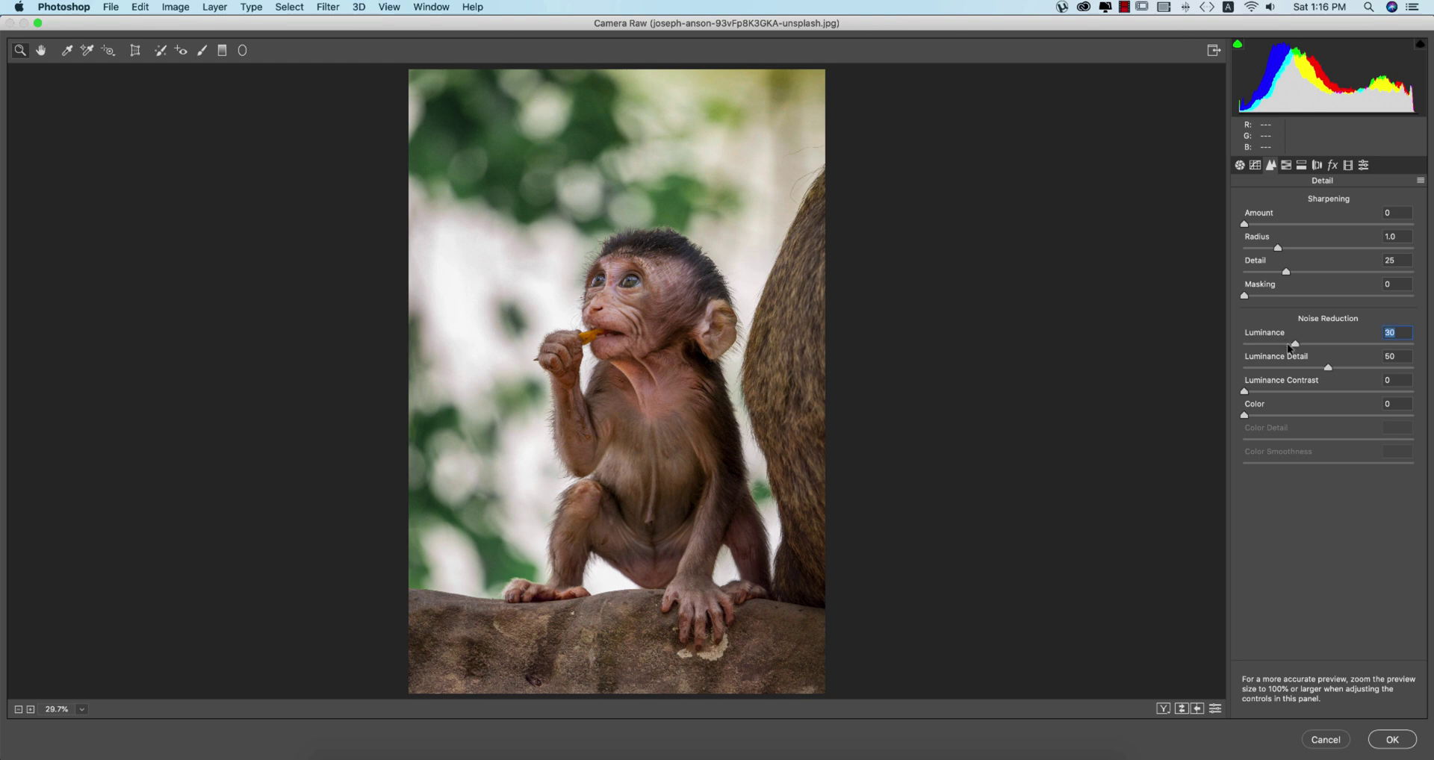
Nudge the Red Primary hue up, set Green Primary to +30, and lower Blue Primary.
left_click(1348, 165)
left_click_drag(1328, 306, 1333, 305)
mouse_move(1355, 372)
left_mouse_down()
mouse_move(1260, 374)
mouse_move(1350, 376)
left_mouse_up()
mouse_move(1328, 437)
left_mouse_down()
mouse_move(1305, 438)
mouse_move(1337, 439)
left_mouse_up()
Split-tone the photo with a pink highlight tint and a coloured shadow tint.
left_click(1301, 165)
left_click_drag(1279, 222, 1331, 223)
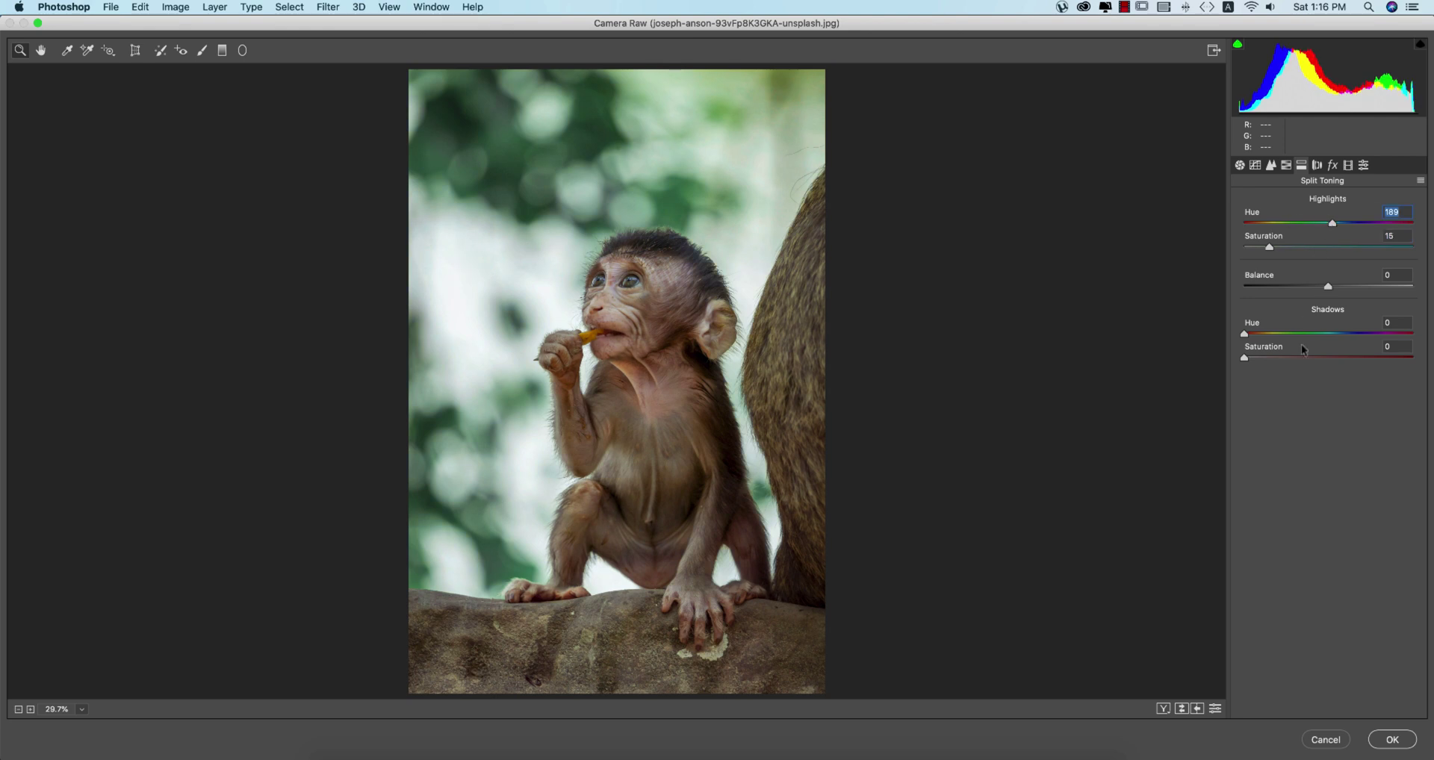
left_click_drag(1273, 358, 1306, 339)
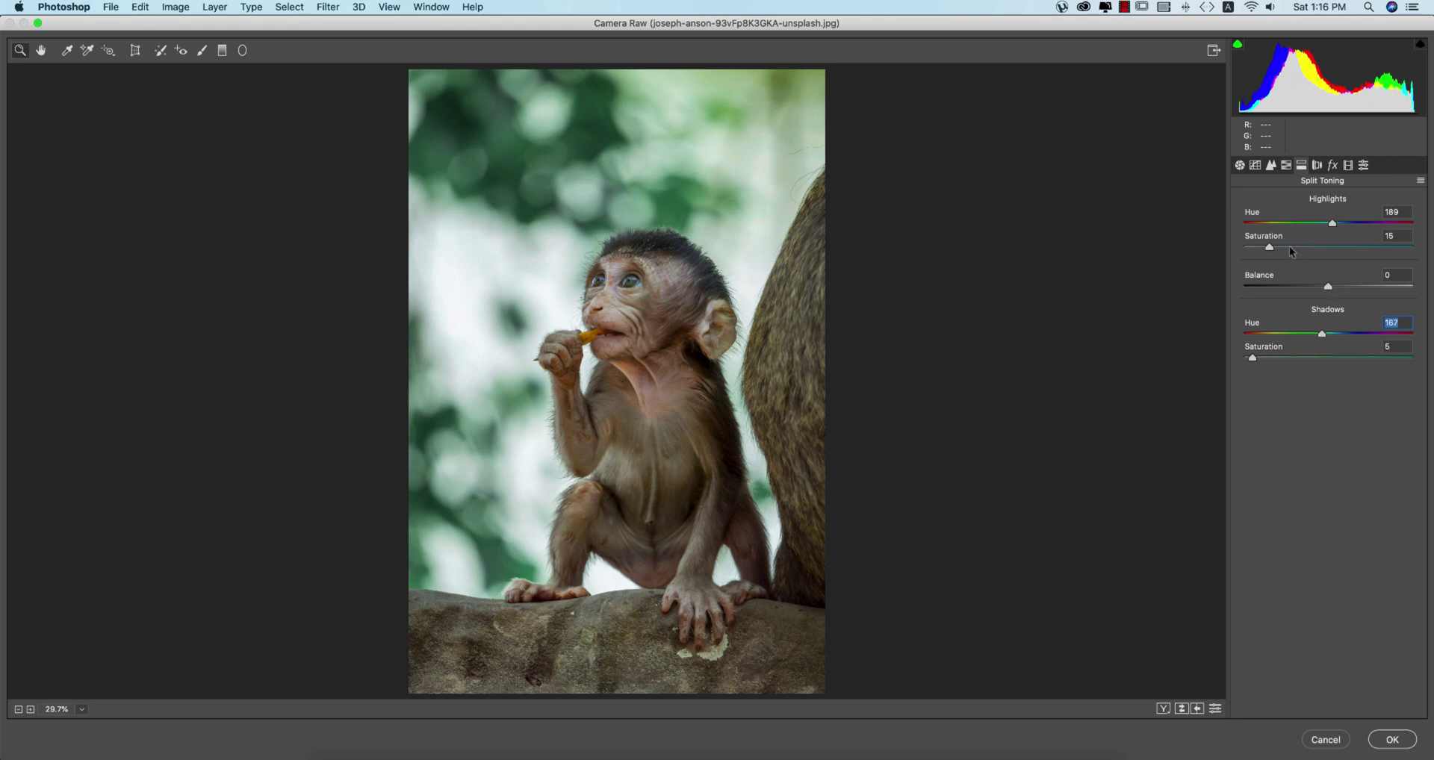
left_click_drag(1272, 251, 1339, 231)
Warm the image to Temperature +10 and compare the original and edited looks.
left_click(1240, 164)
left_click_drag(1330, 283, 1327, 284)
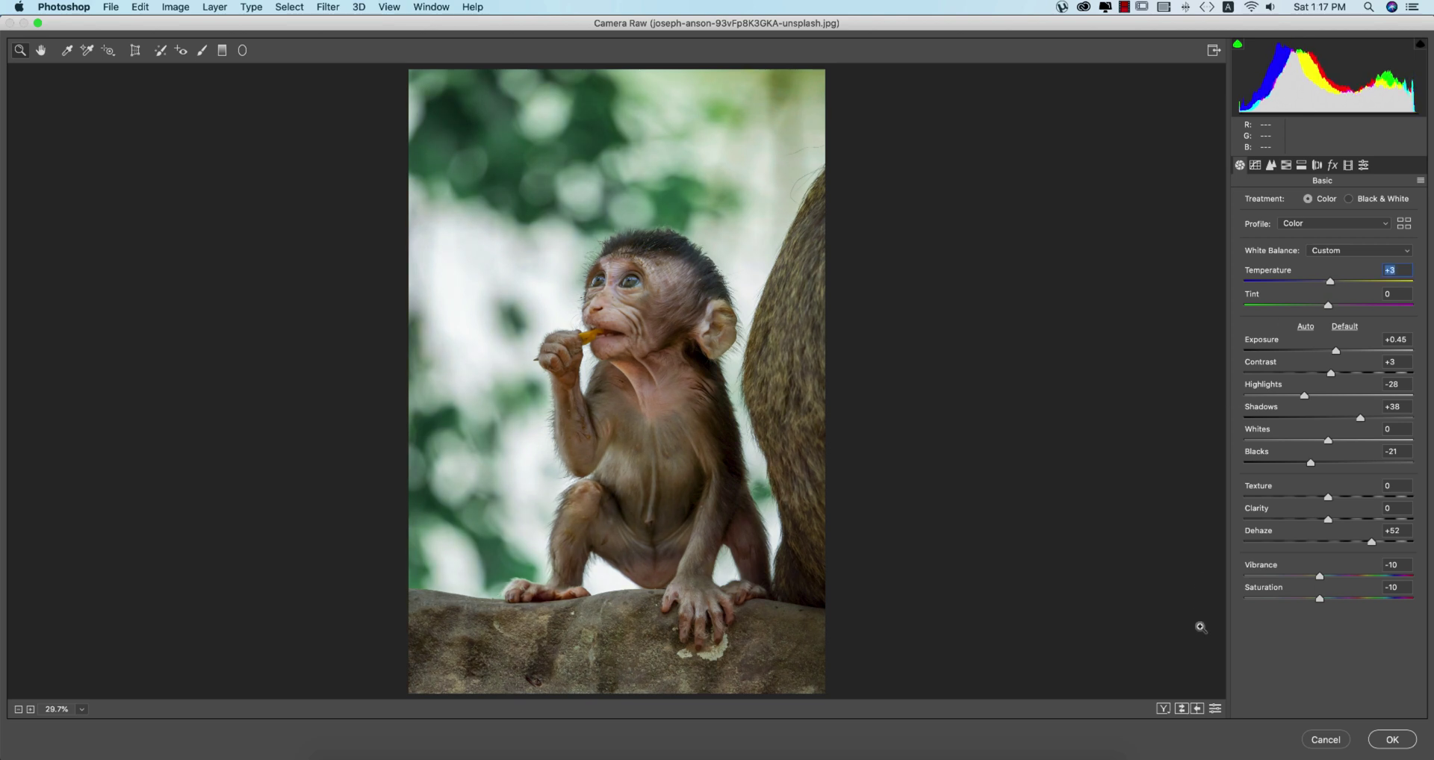
left_click(1185, 710)
left_click(1185, 710)
left_click(1185, 709)
left_click(1185, 710)
left_click(1185, 710)
left_click(1185, 709)
Save the baby monkey's Camera Raw settings as the XMP file w3 and apply them to Layer 1.
left_click(1419, 181)
left_click(1335, 292)
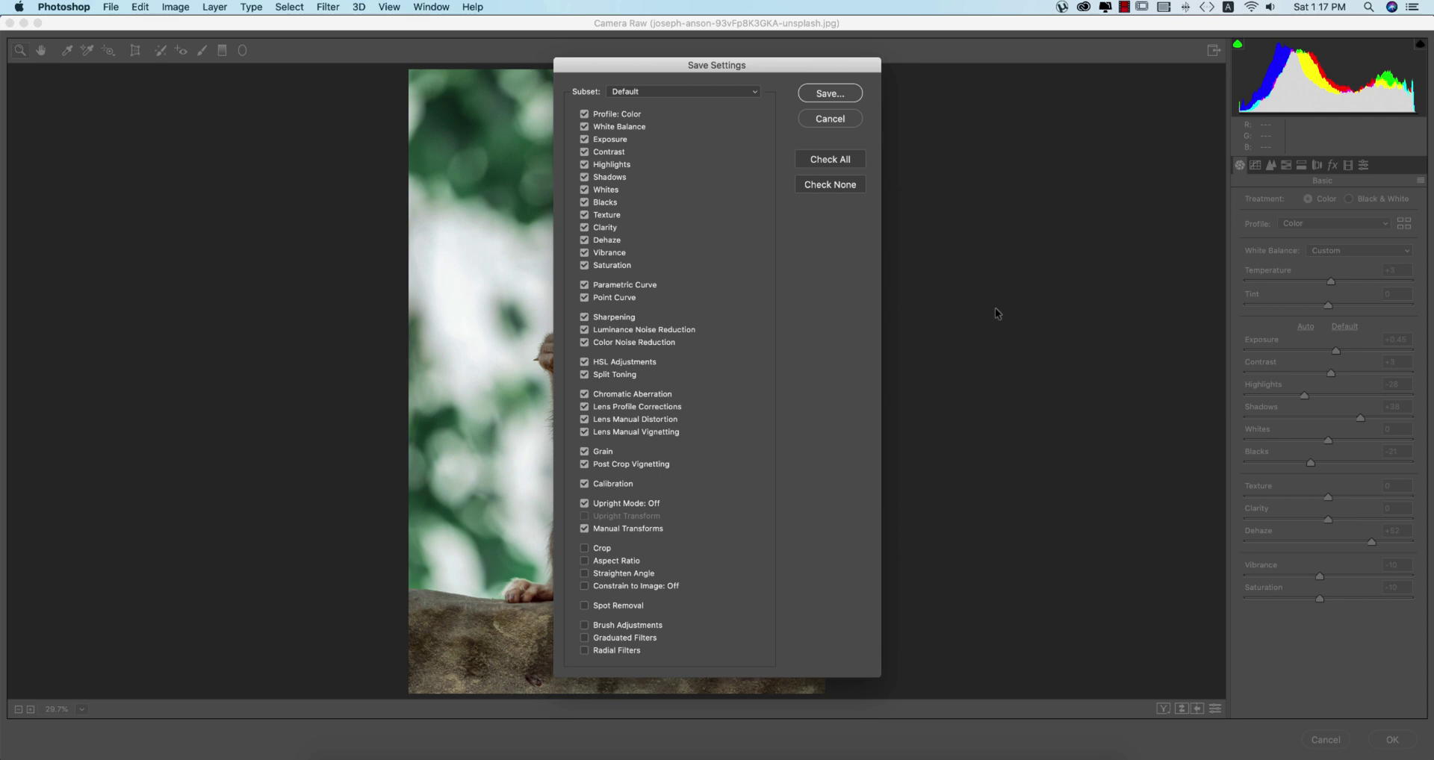
left_click(825, 95)
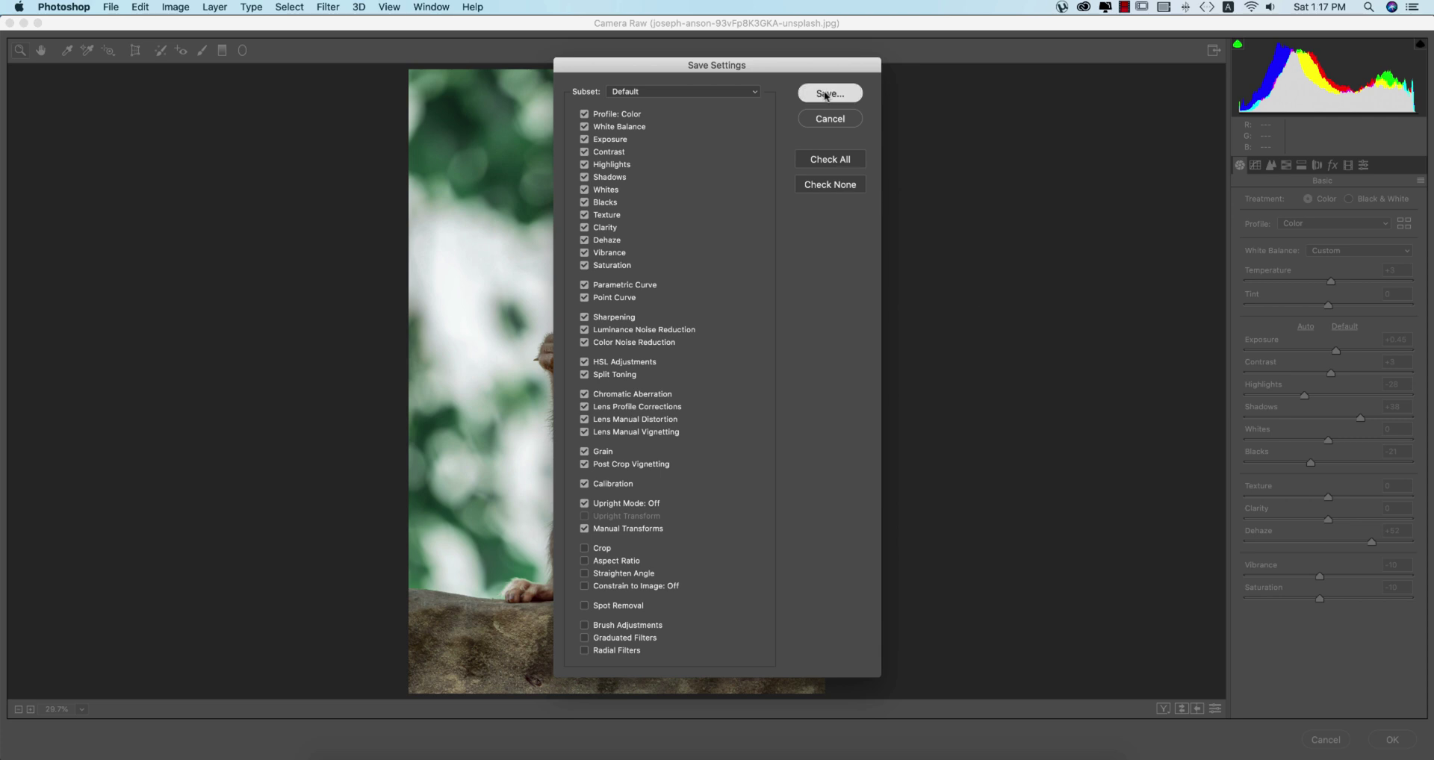
type("w3")
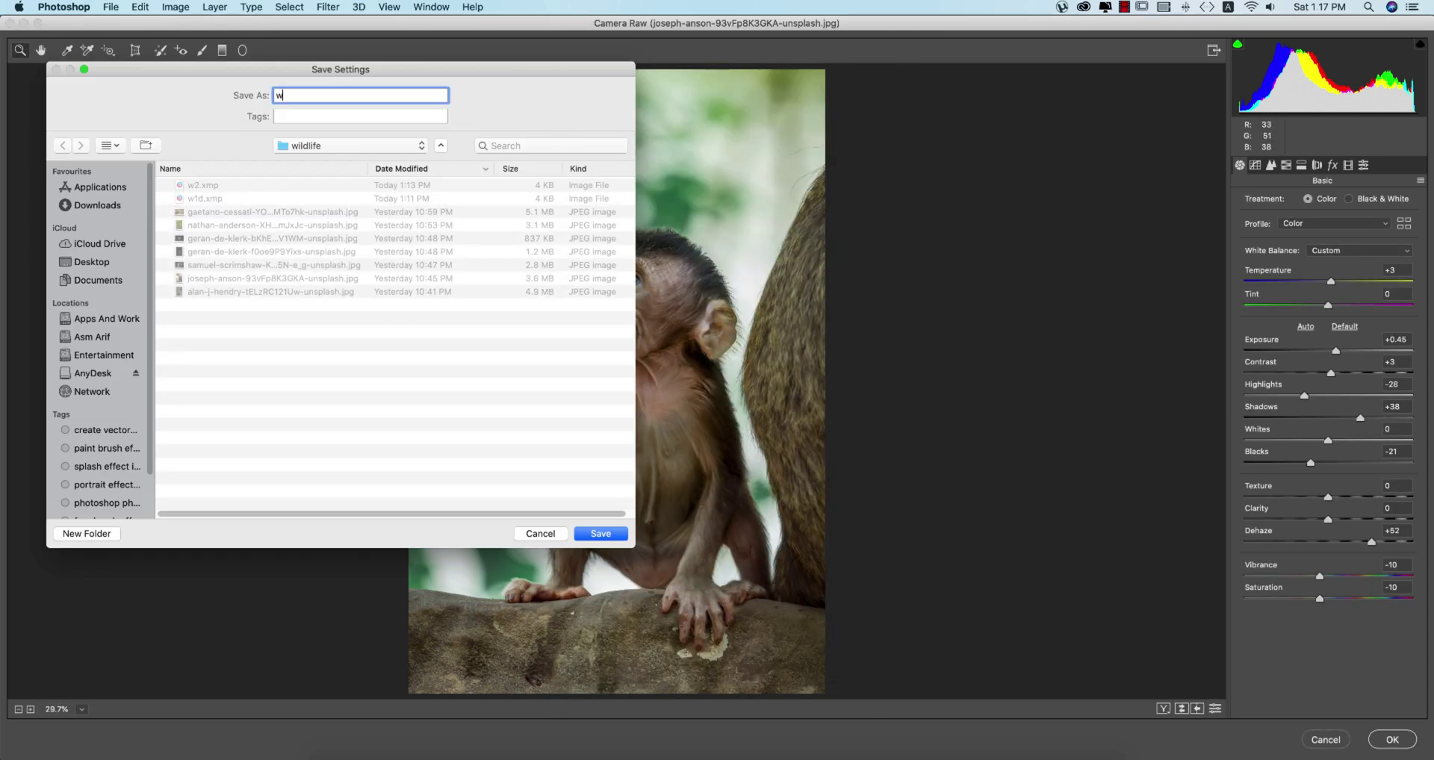
left_click(600, 534)
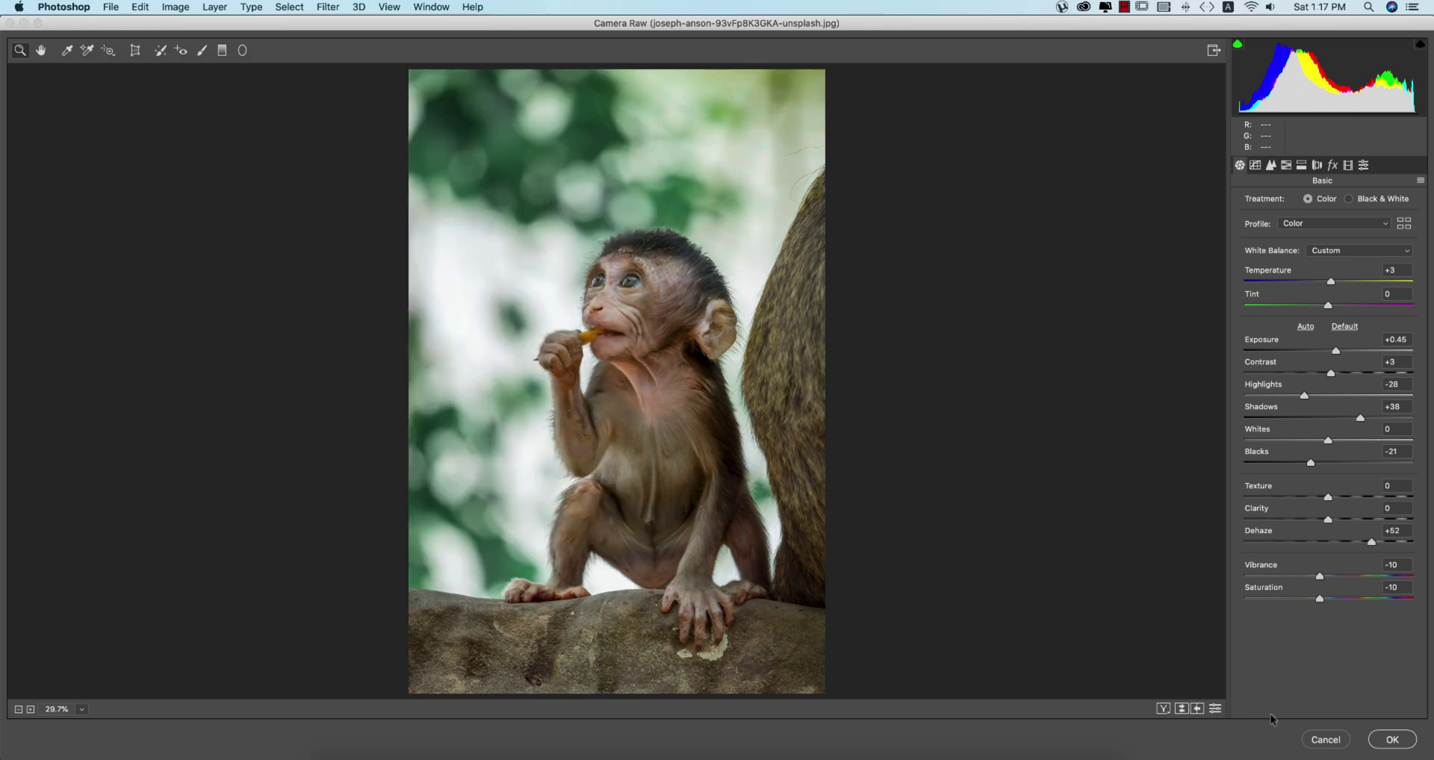
left_click(1394, 741)
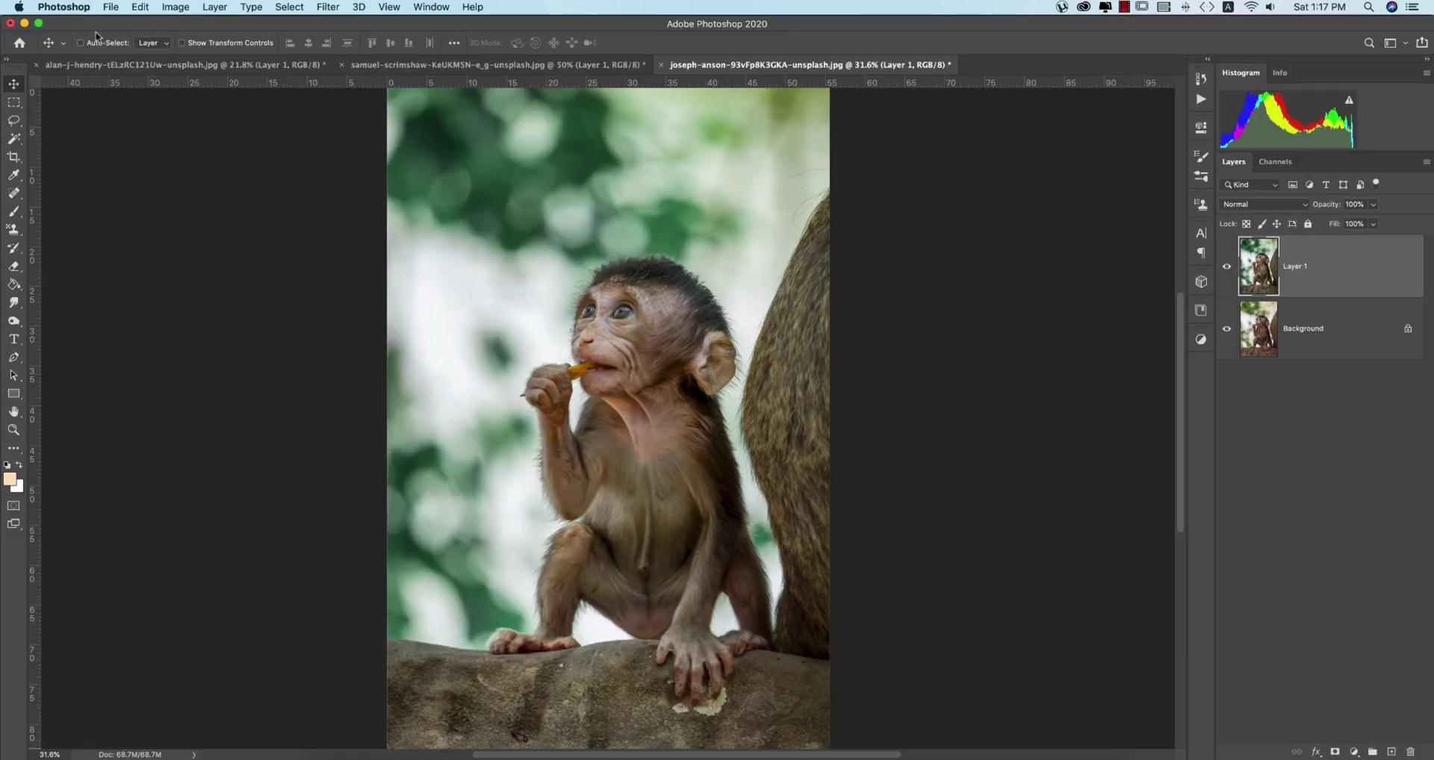
Open the crocodile JPEG from the wildlife folder.
left_click(107, 13)
left_click(1143, 359)
key("super+o")
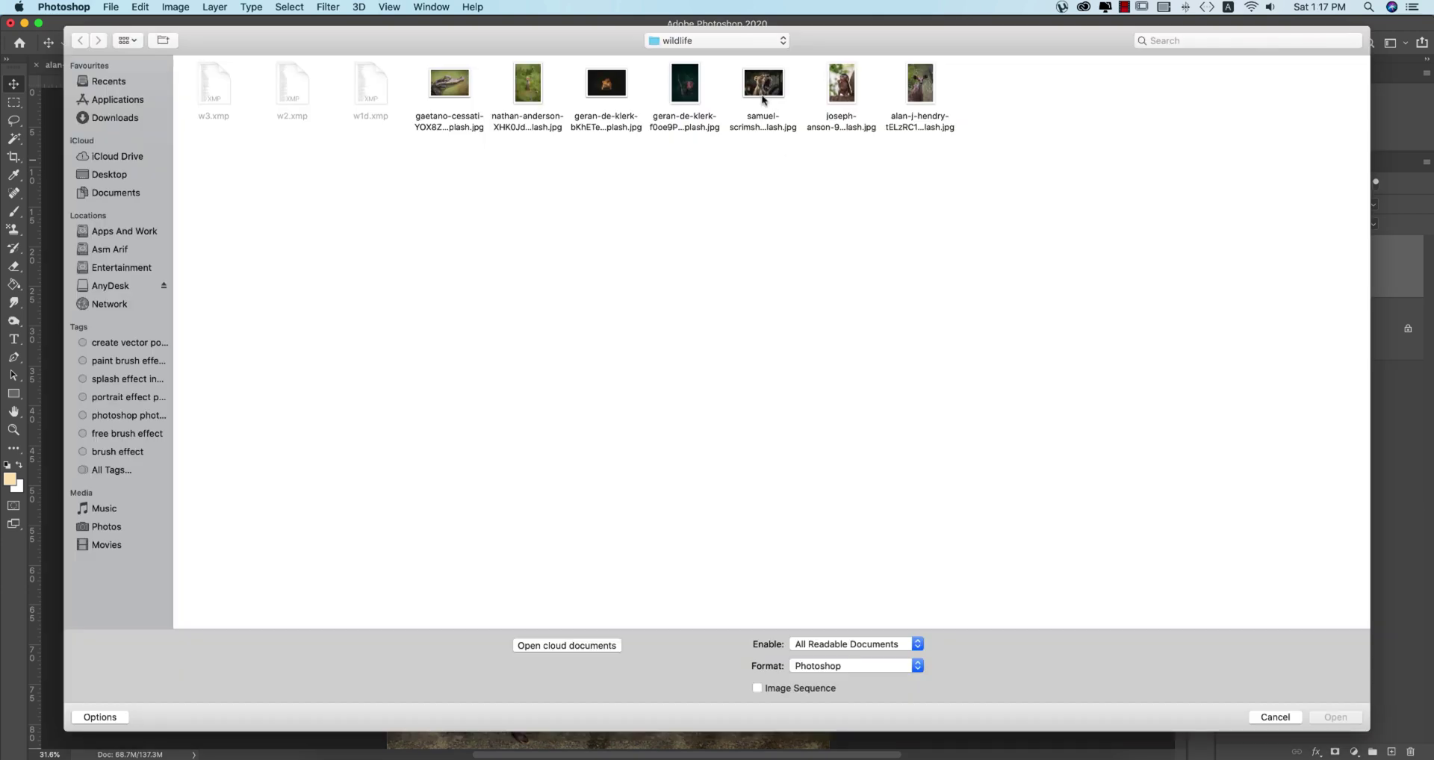
left_click(609, 84)
left_click(524, 88)
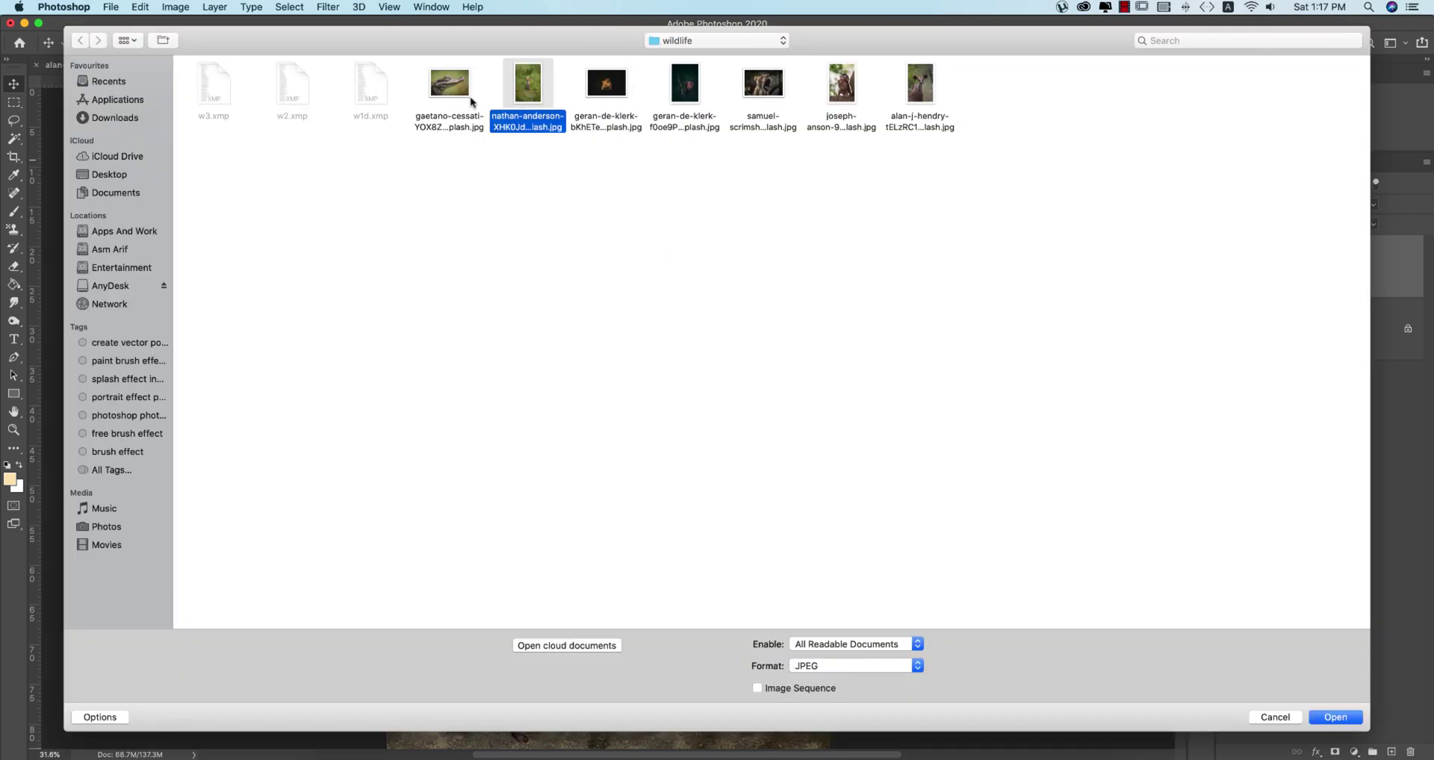
left_click(436, 75)
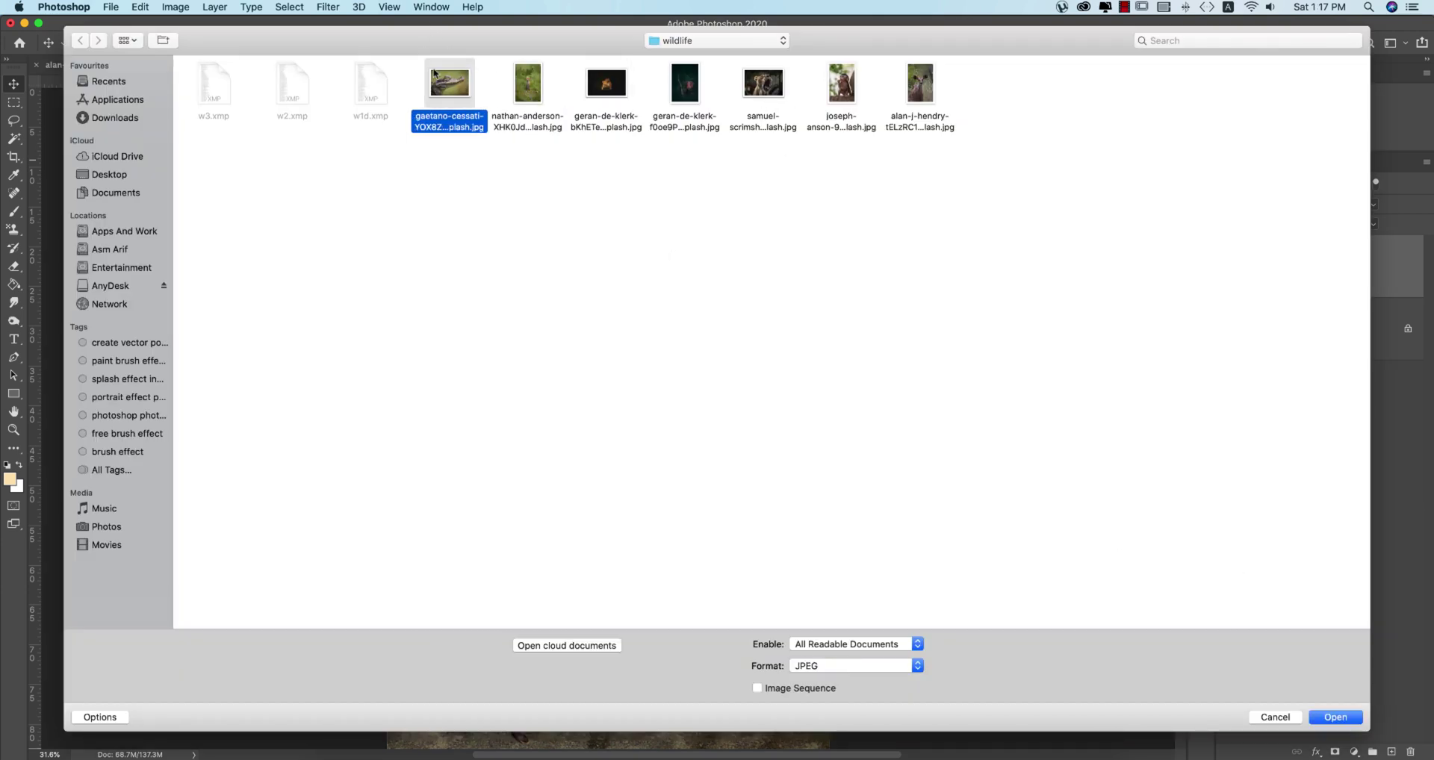
left_click(1342, 723)
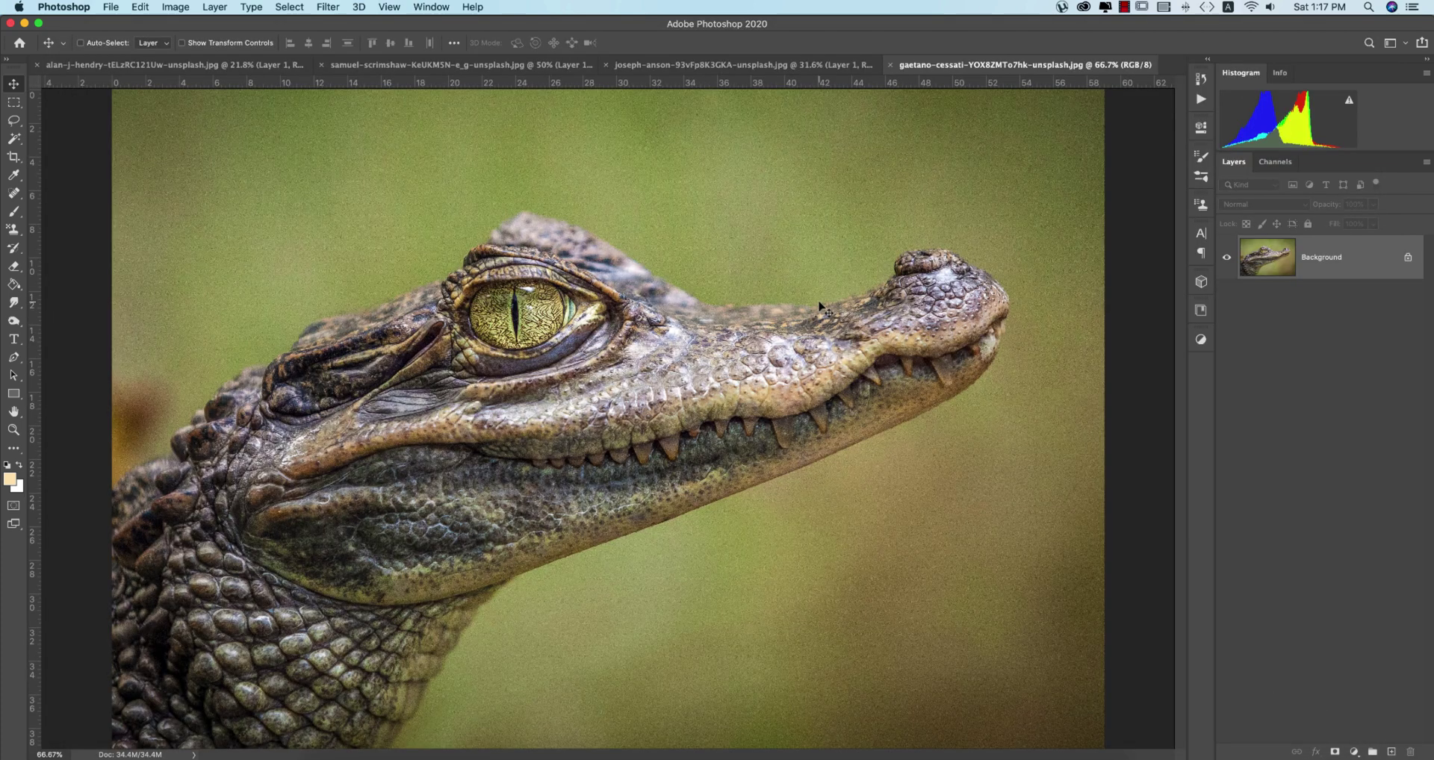
Duplicate the crocodile's Background as Layer 1 and apply the Camera Raw Filter to it.
key("super+j")
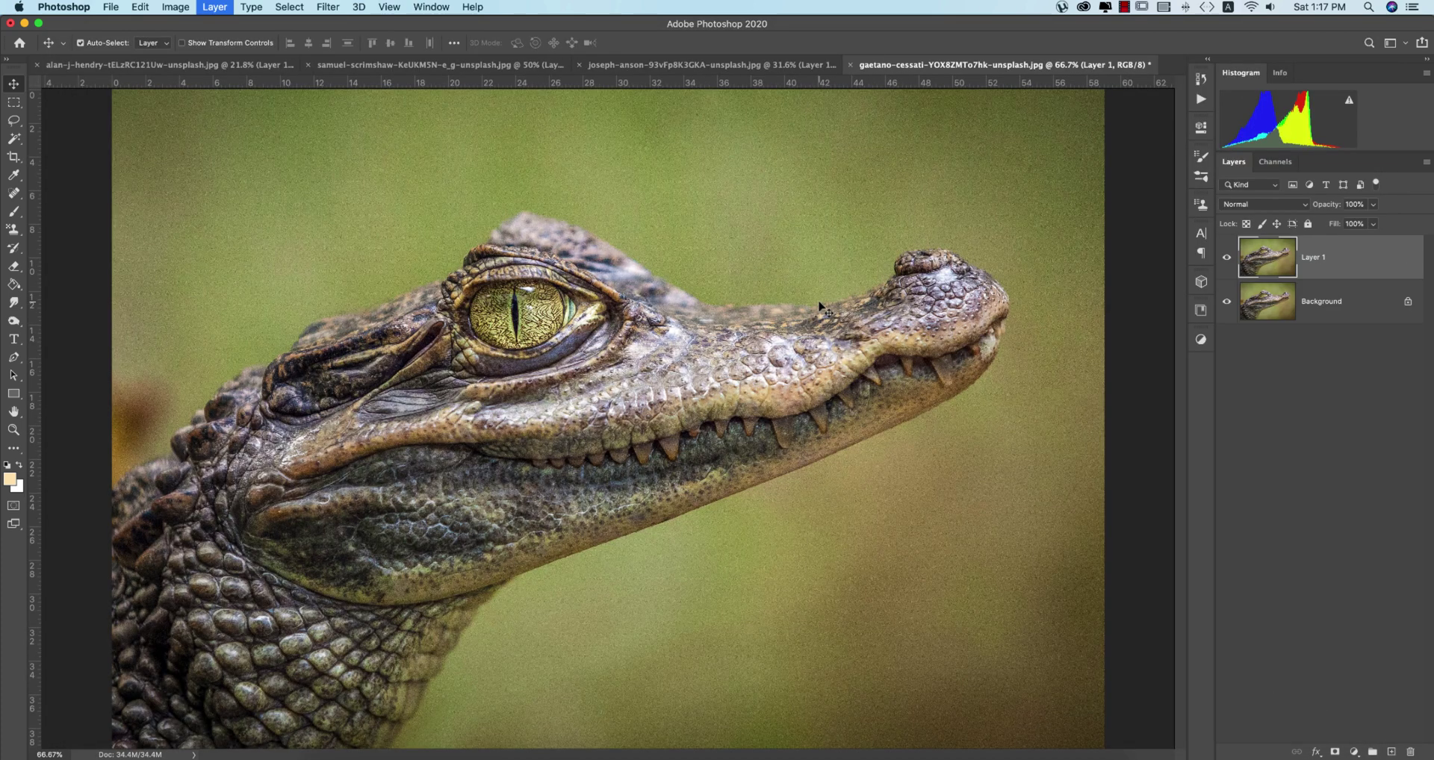
left_click(326, 8)
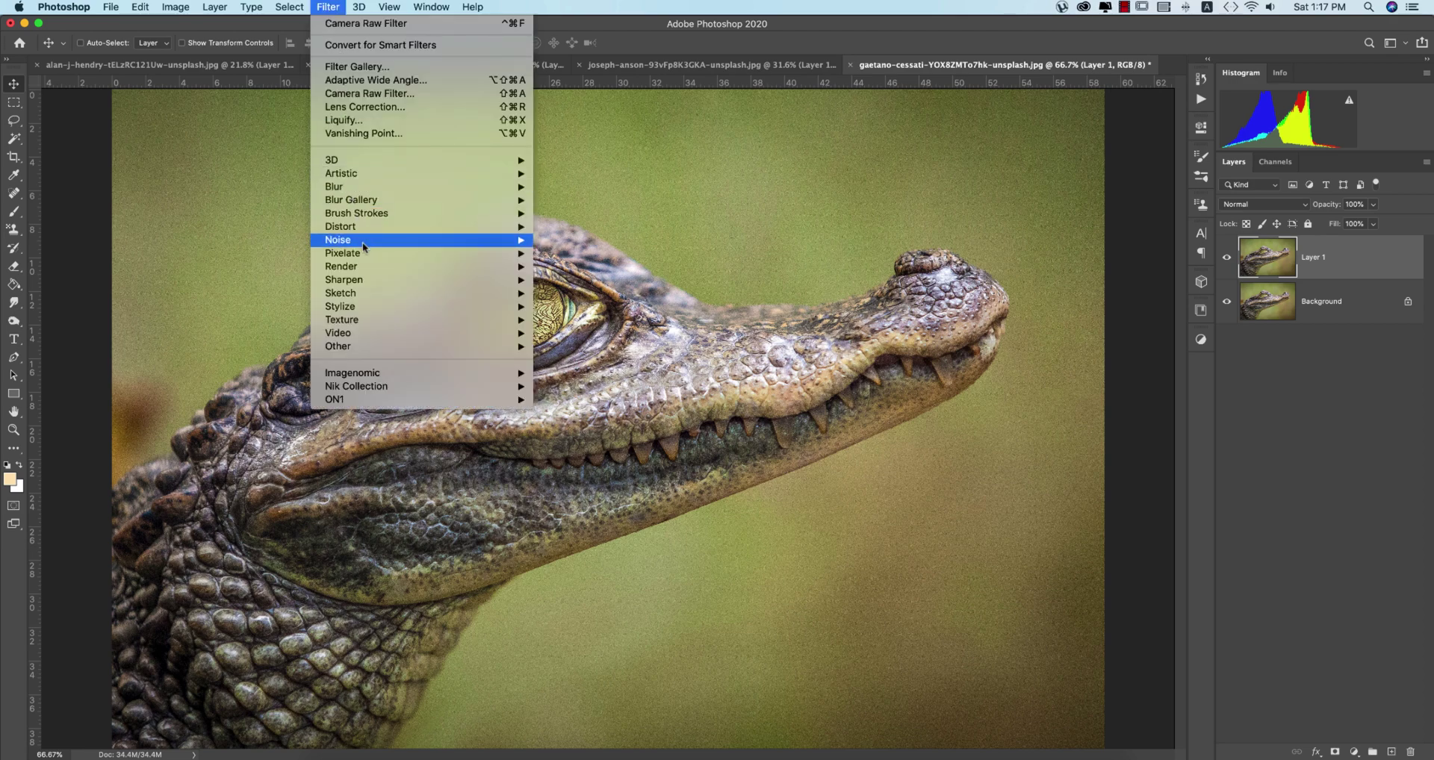
left_click(340, 93)
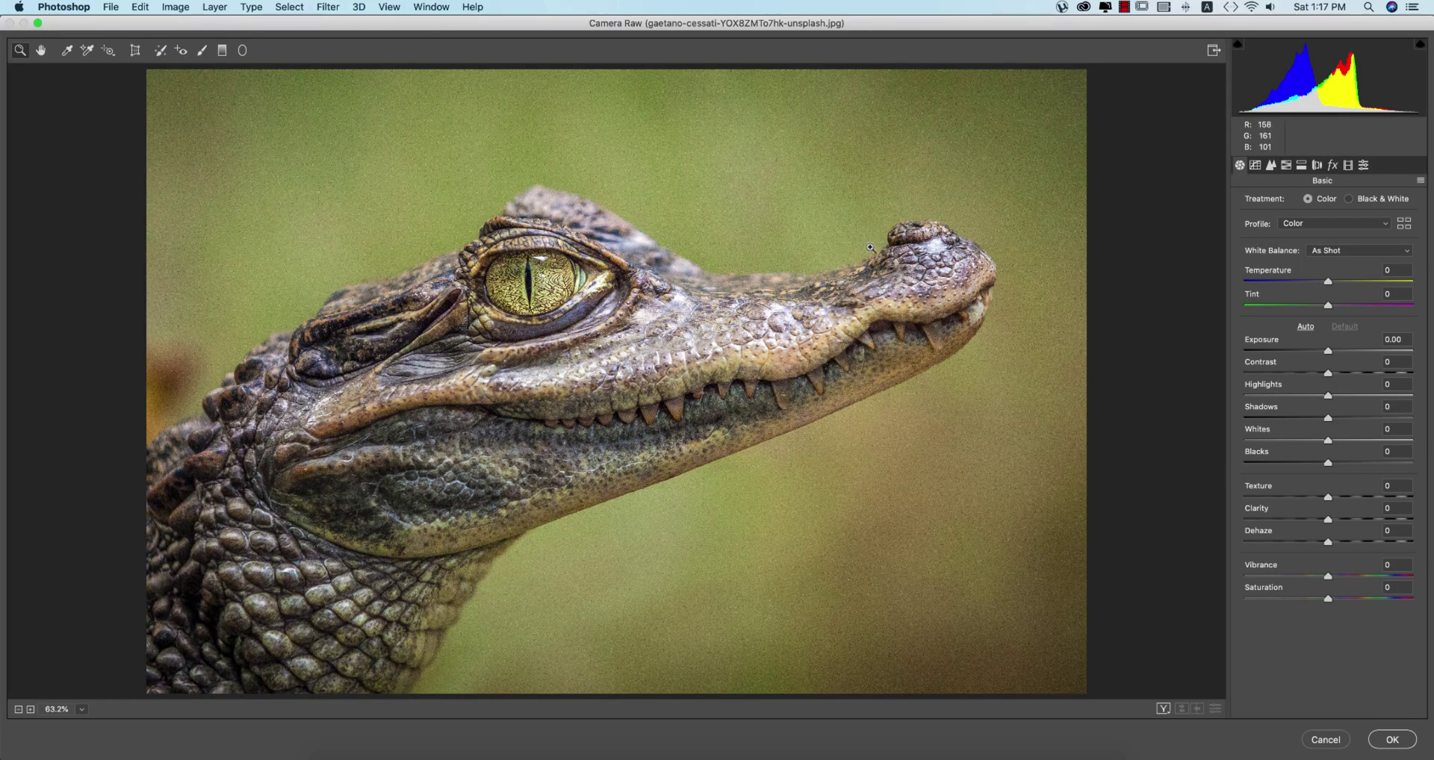
Add strong luminance noise reduction and colour noise reduction of 39.
left_click(1271, 166)
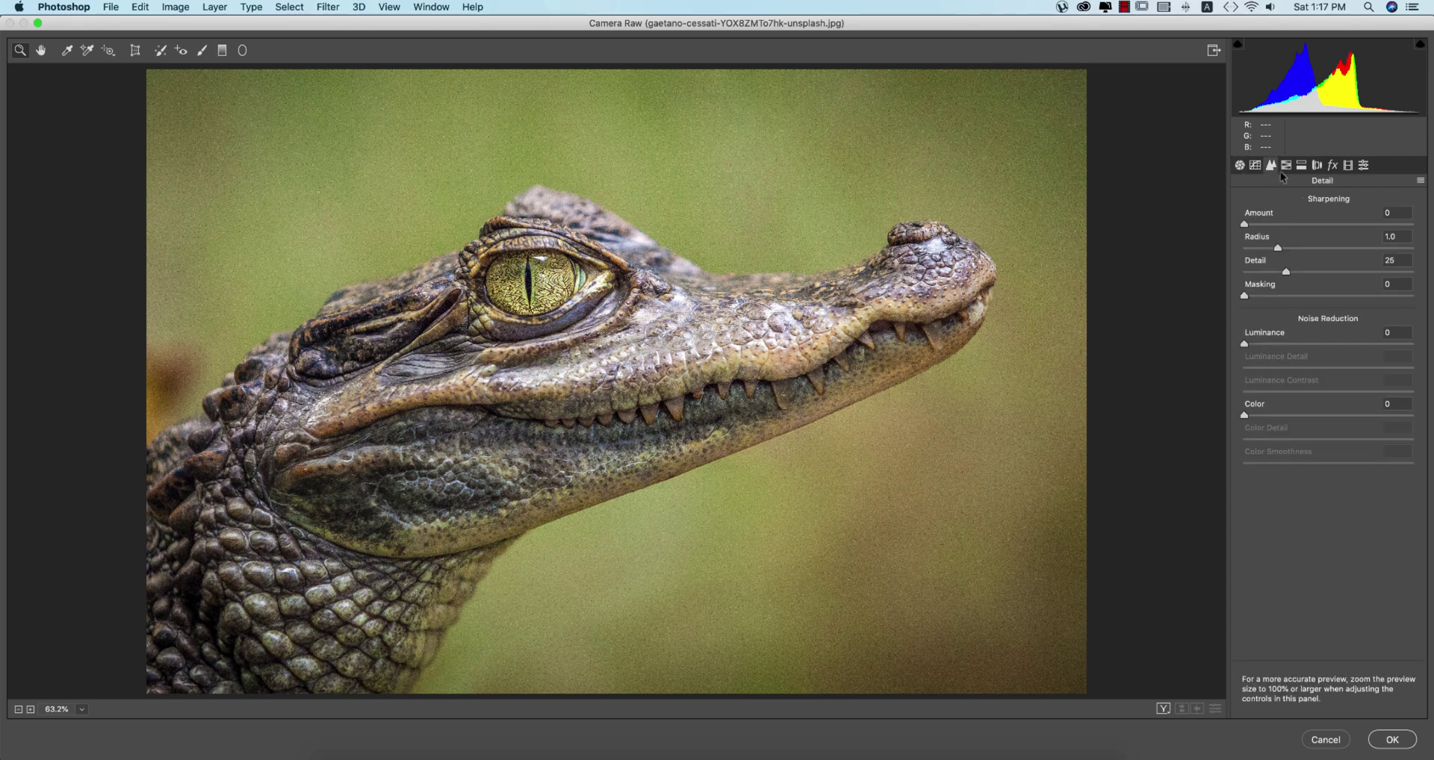
left_click(1305, 345)
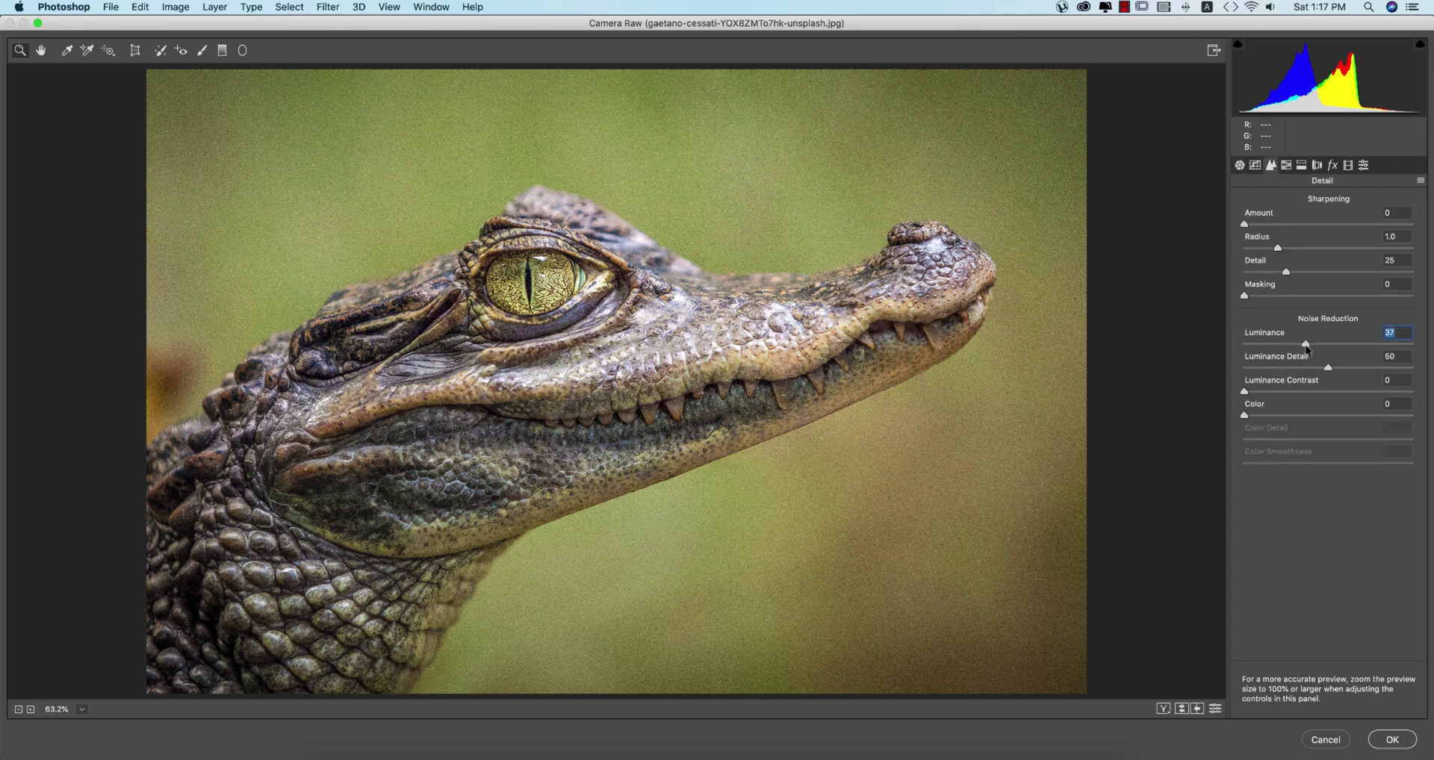
left_click_drag(1313, 348, 1342, 346)
left_click(1272, 416)
left_click_drag(1272, 417, 1309, 418)
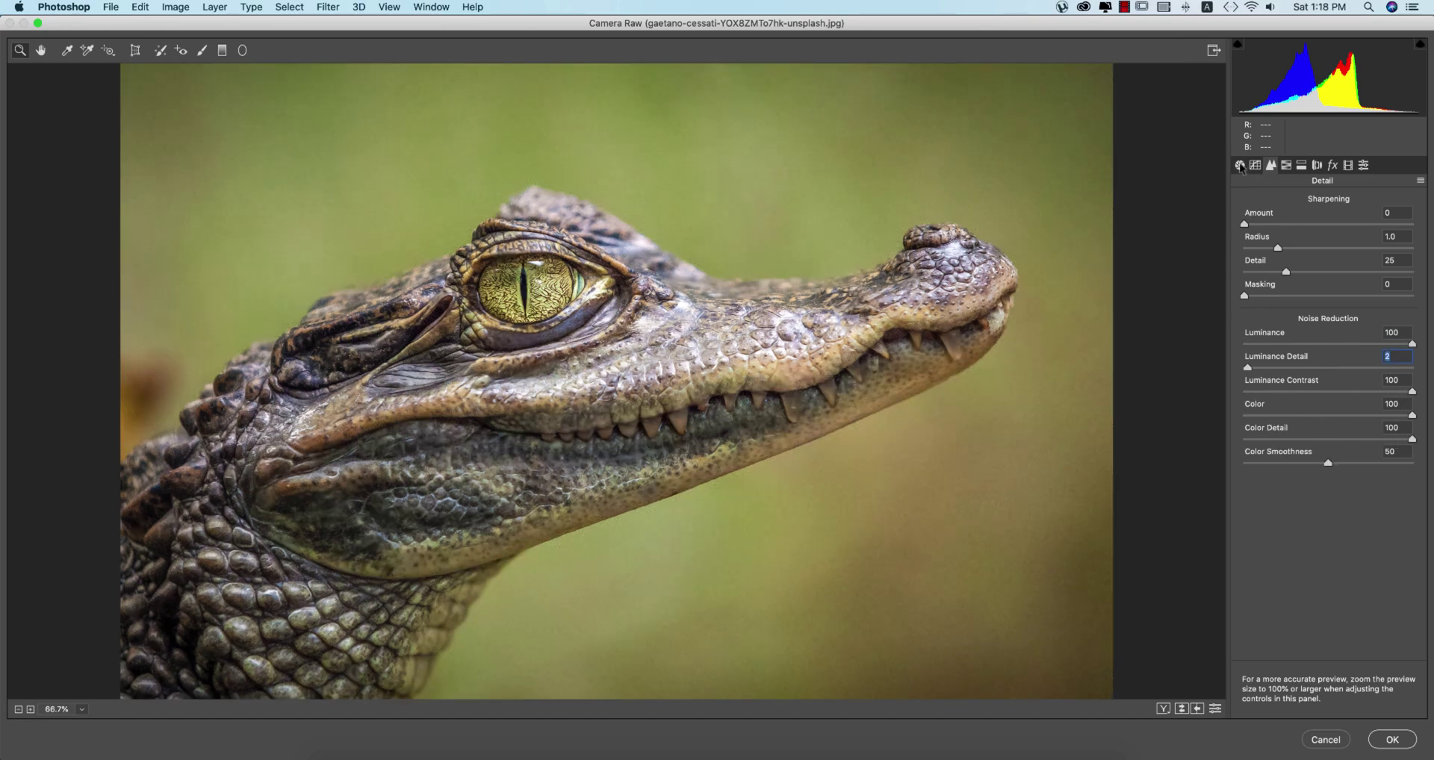
Sample white balance near the eye for Temperature +7, Tint -24.
left_click(1236, 165)
left_click(71, 53)
left_click(587, 260)
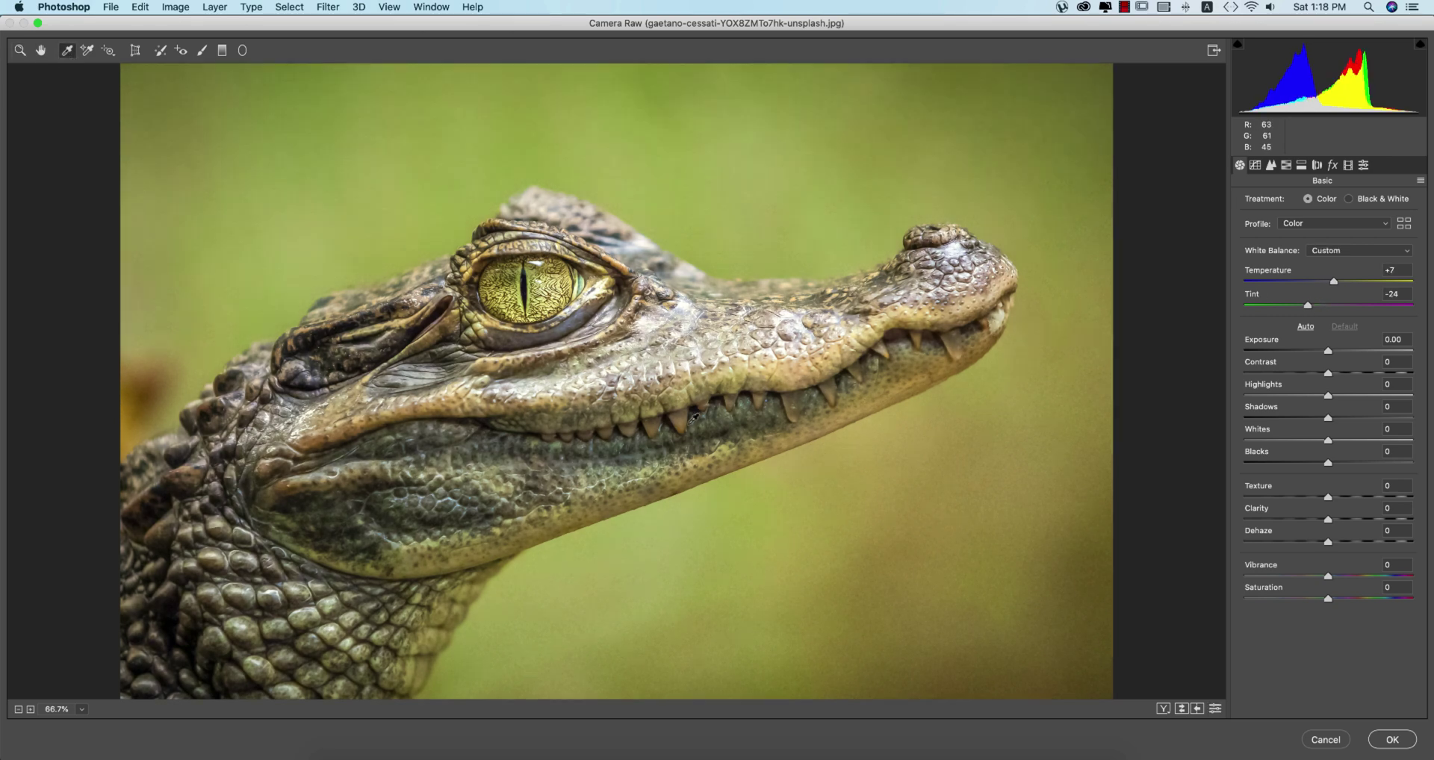
Resample white balance on the jaw for Temperature -10, Tint -29, and raise Dehaze to +17.
left_click(697, 396)
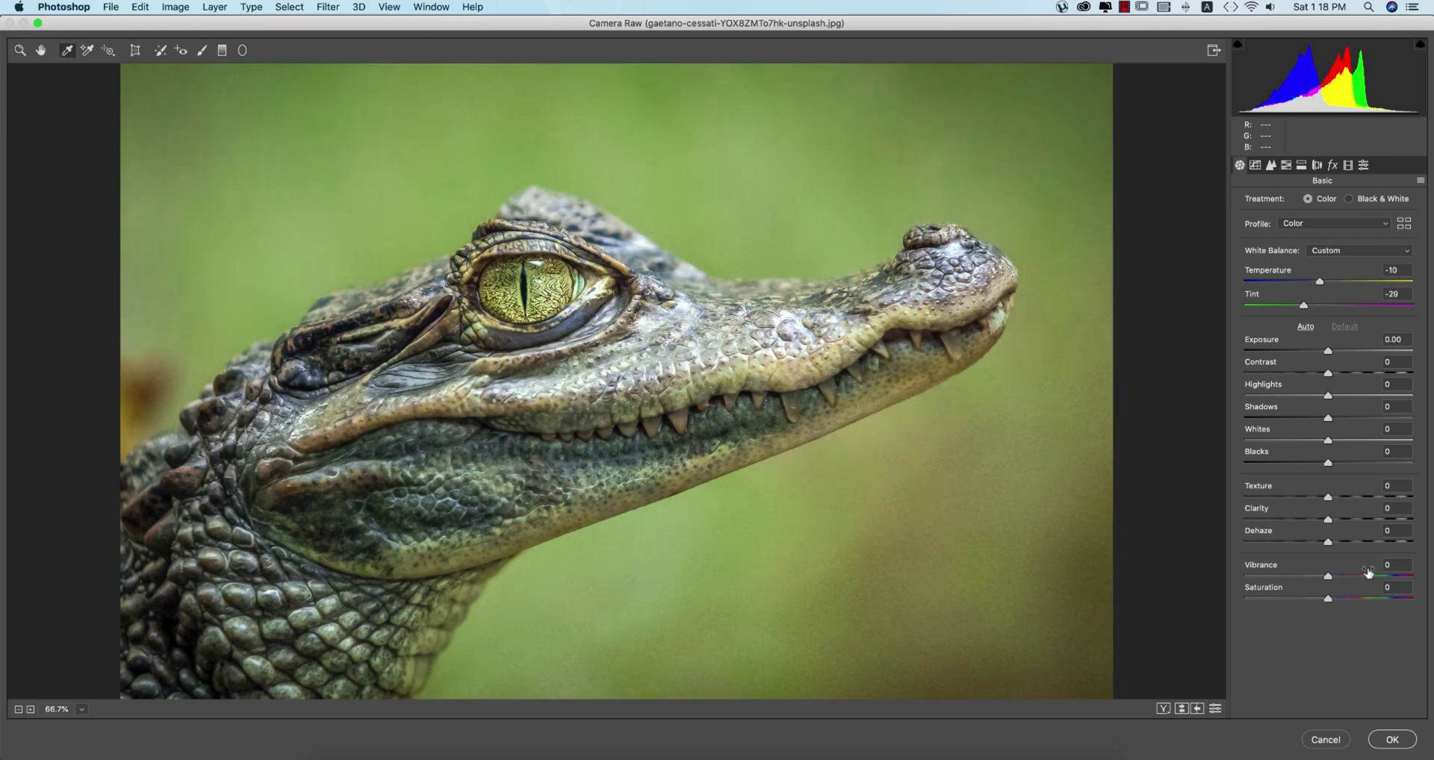
left_click(1339, 542)
left_click_drag(1339, 544, 1342, 543)
Retune Greens saturation and hue, and raise luminance of Greens +9, Aquas +14, Blues +9.
left_click(1285, 166)
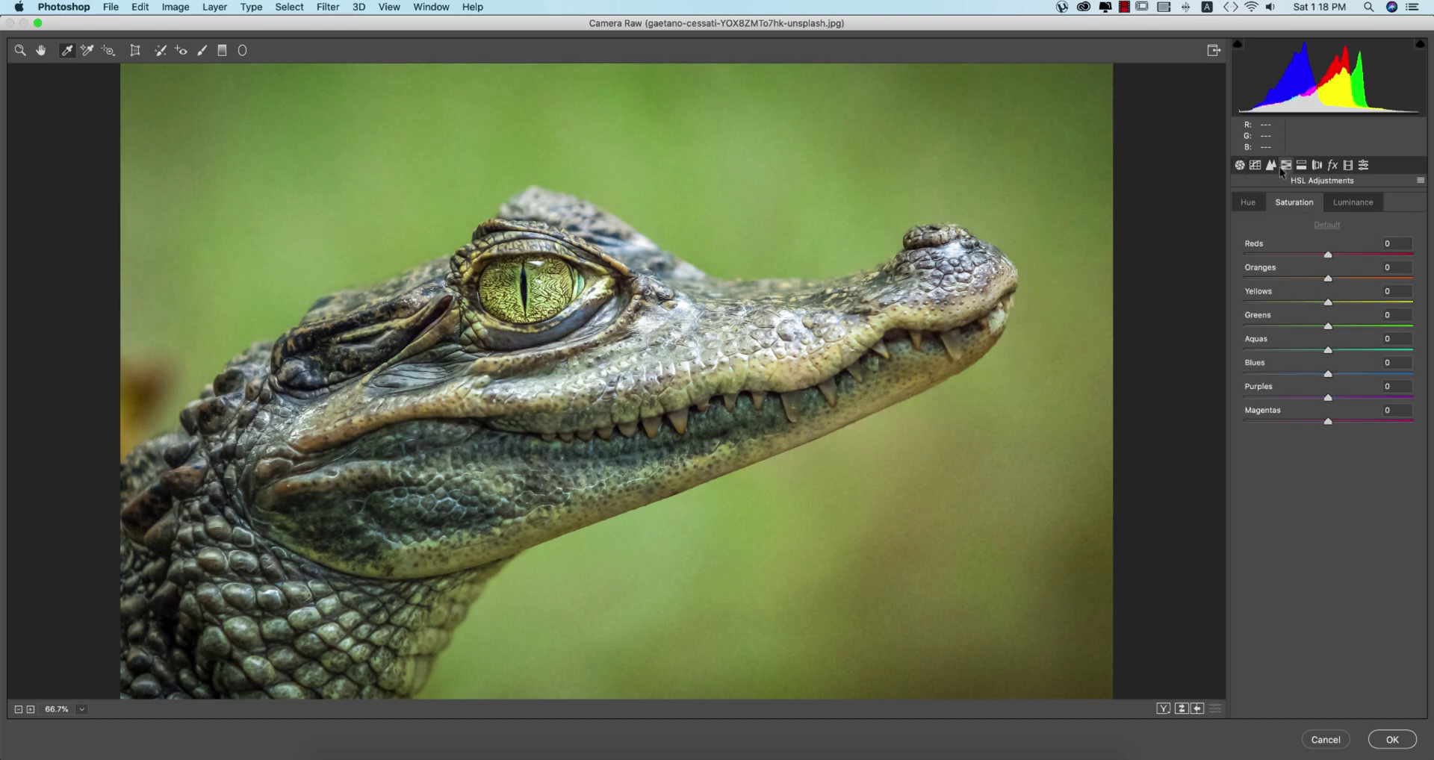
left_click_drag(1296, 326, 1351, 333)
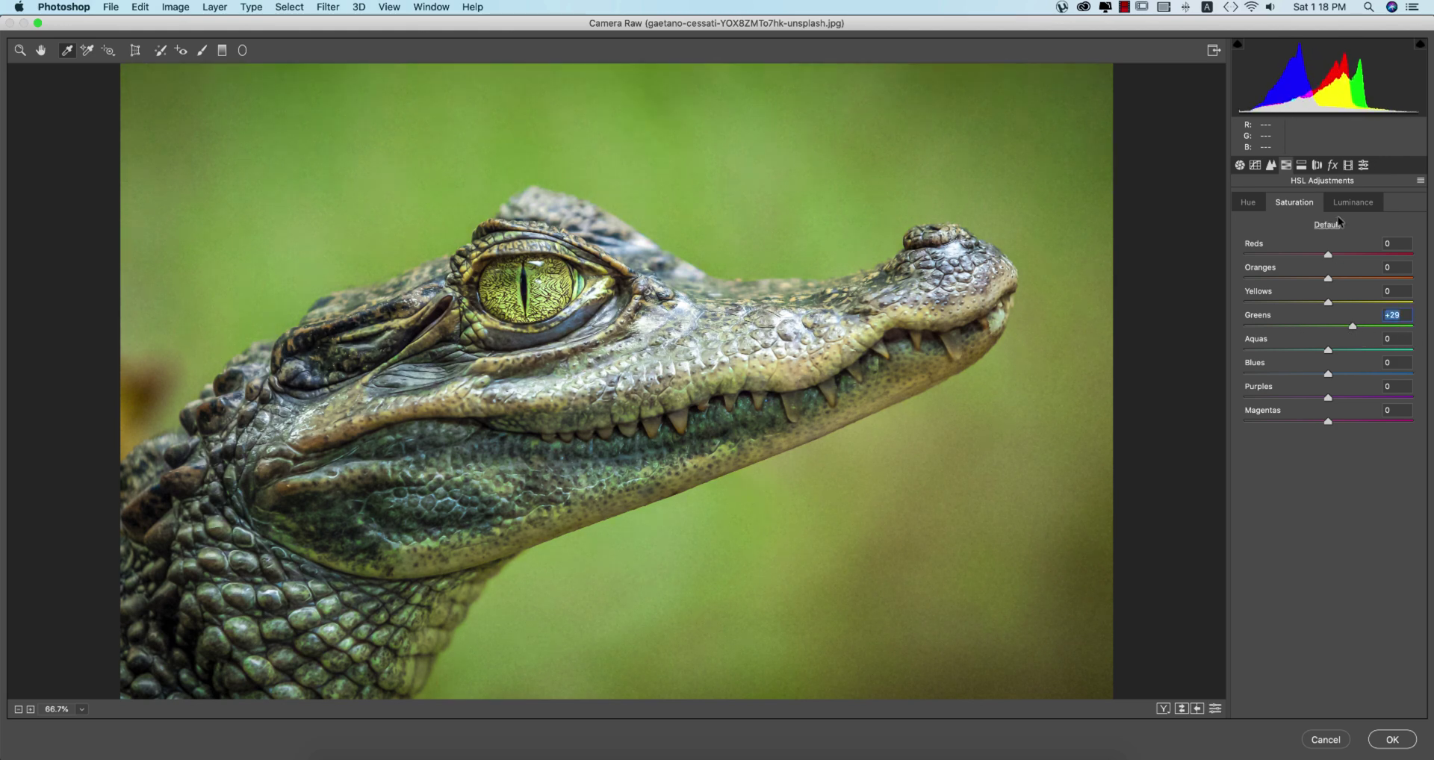
left_click(1247, 203)
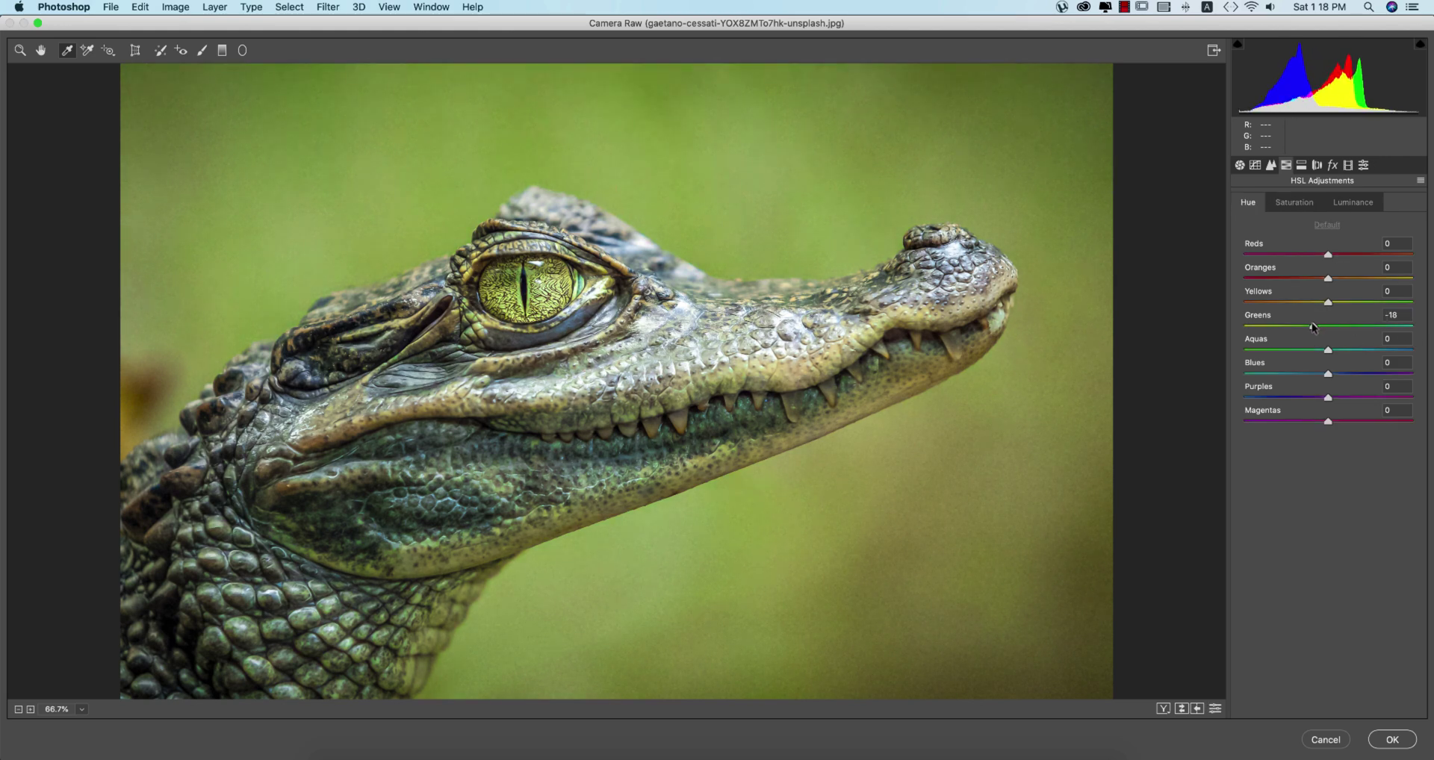
left_click_drag(1328, 326, 1336, 374)
left_click(1353, 203)
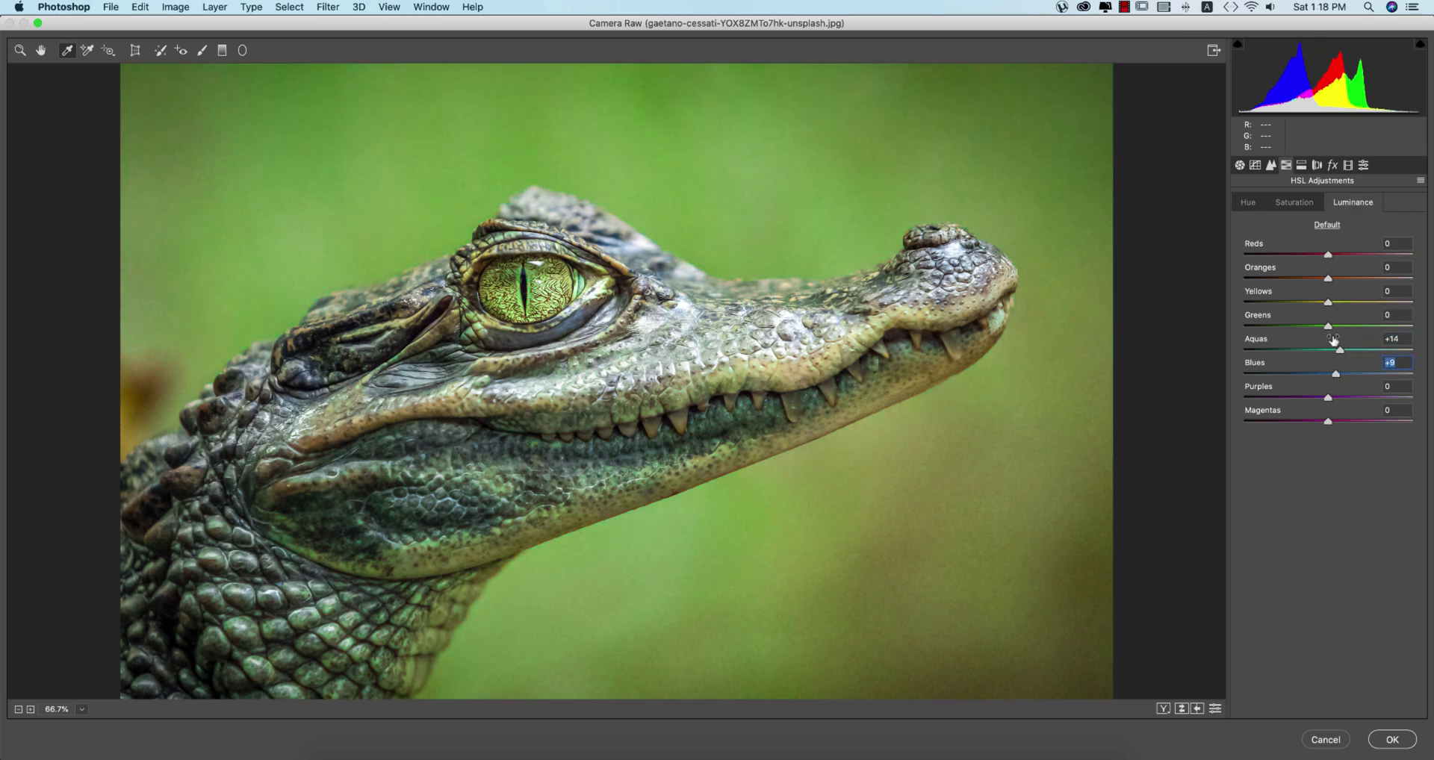
left_click_drag(1328, 327, 1336, 326)
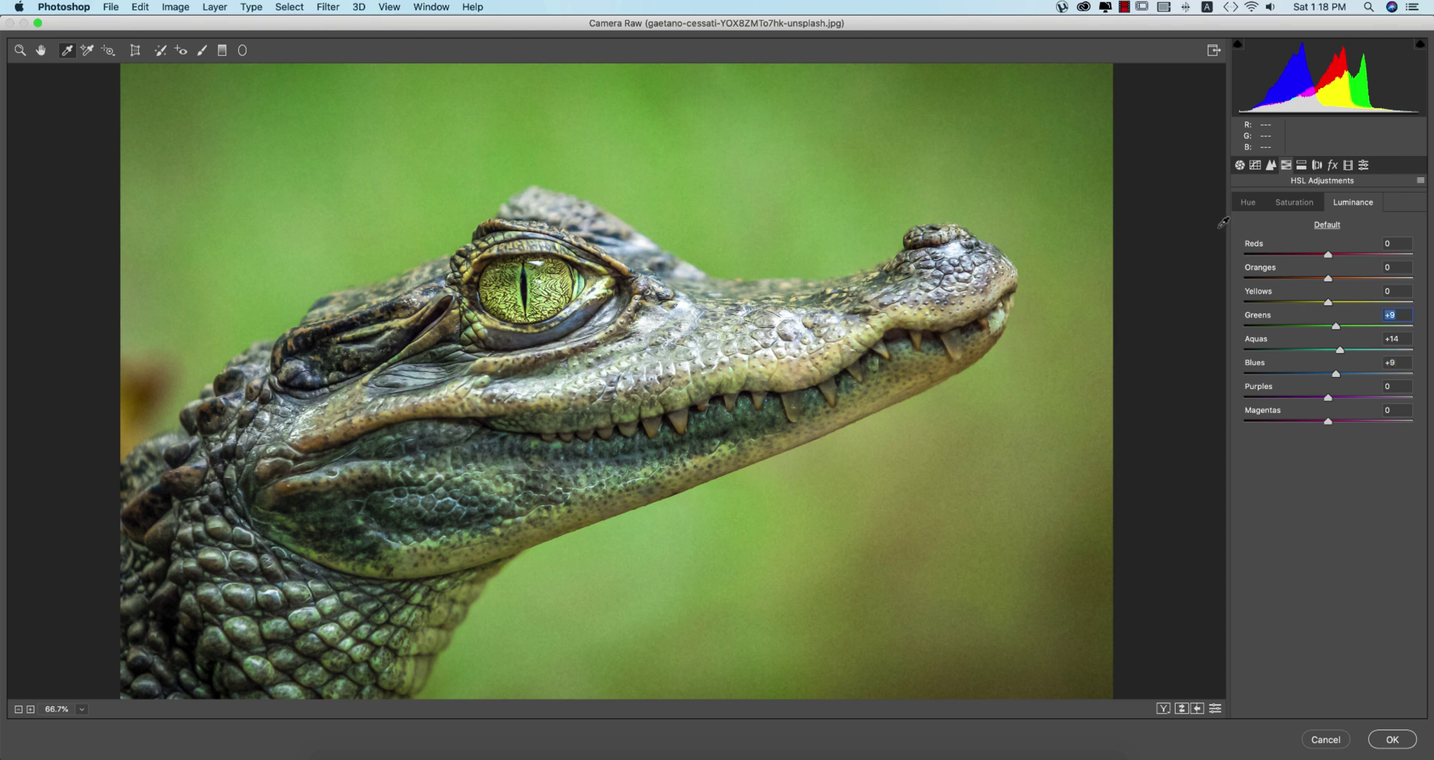
Pull down the Green channel tone curve to remove the green cast.
left_click(1271, 165)
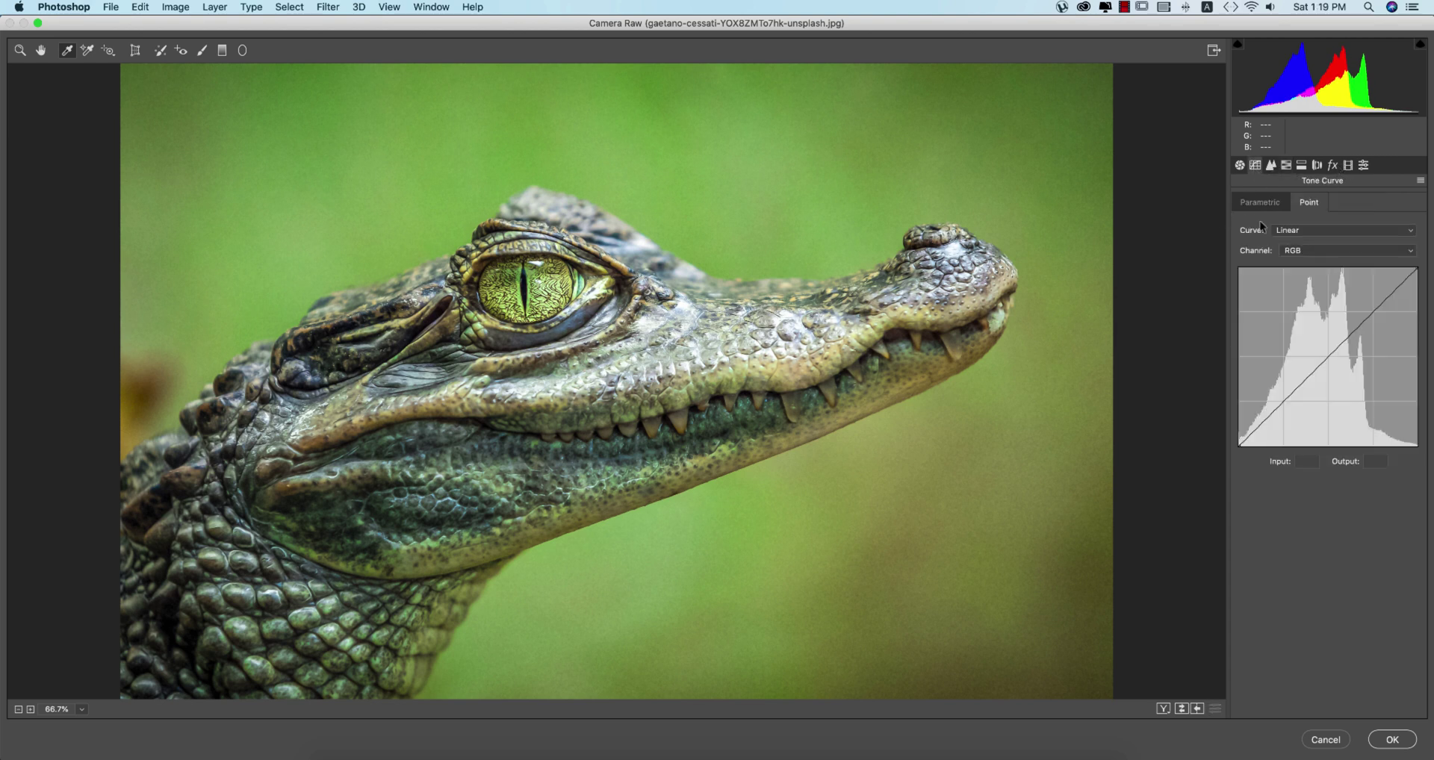
left_click(1310, 251)
left_click(1303, 275)
left_click(1324, 356)
left_click_drag(1326, 359, 1327, 364)
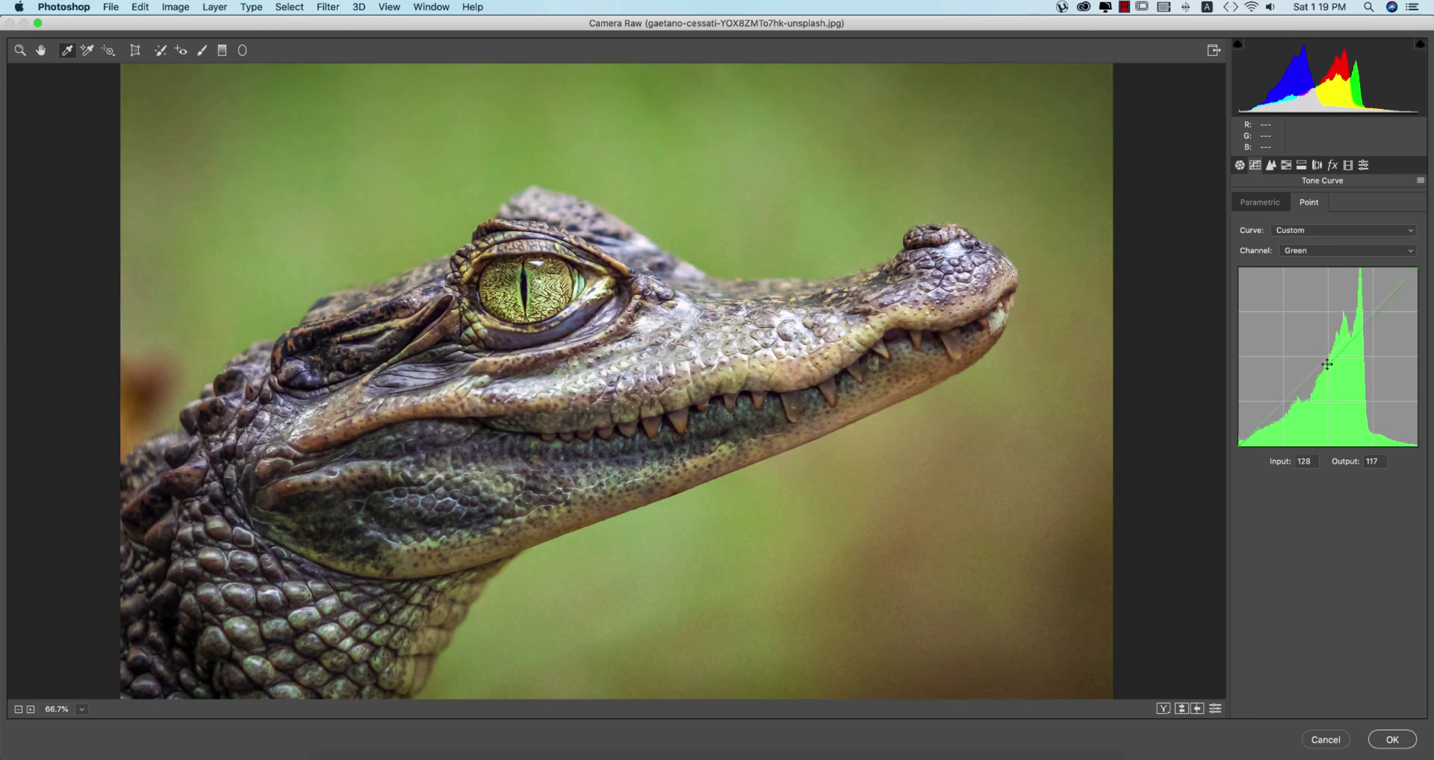
Set calibration primary hues to Red +30, Green -26 and Blue +13.
left_click(1348, 165)
left_click_drag(1340, 310, 1353, 303)
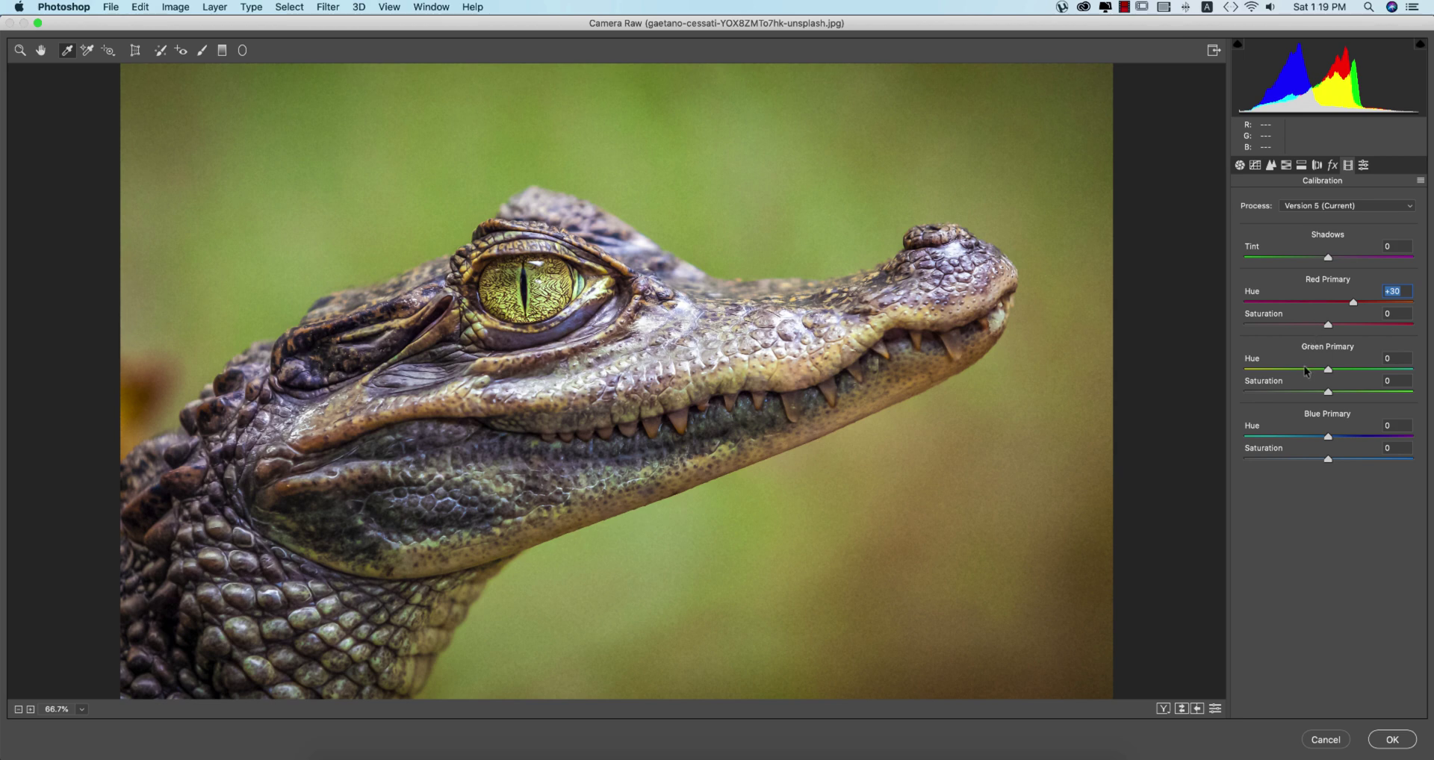
left_click(1307, 370)
left_click(1339, 437)
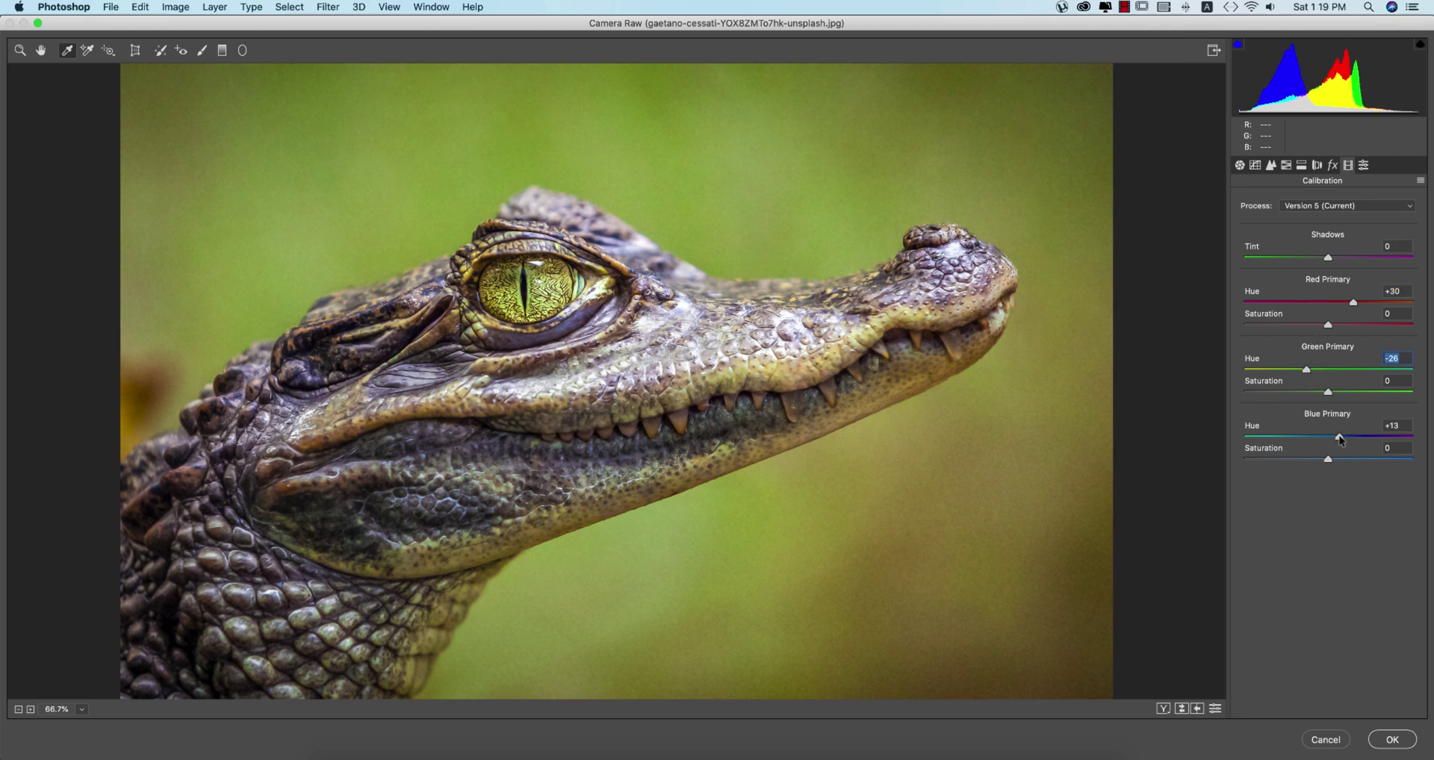
Add a slight -8 post-crop vignette to darken the corners.
left_click(1319, 167)
left_click(1331, 170)
left_click_drag(1328, 353, 1322, 353)
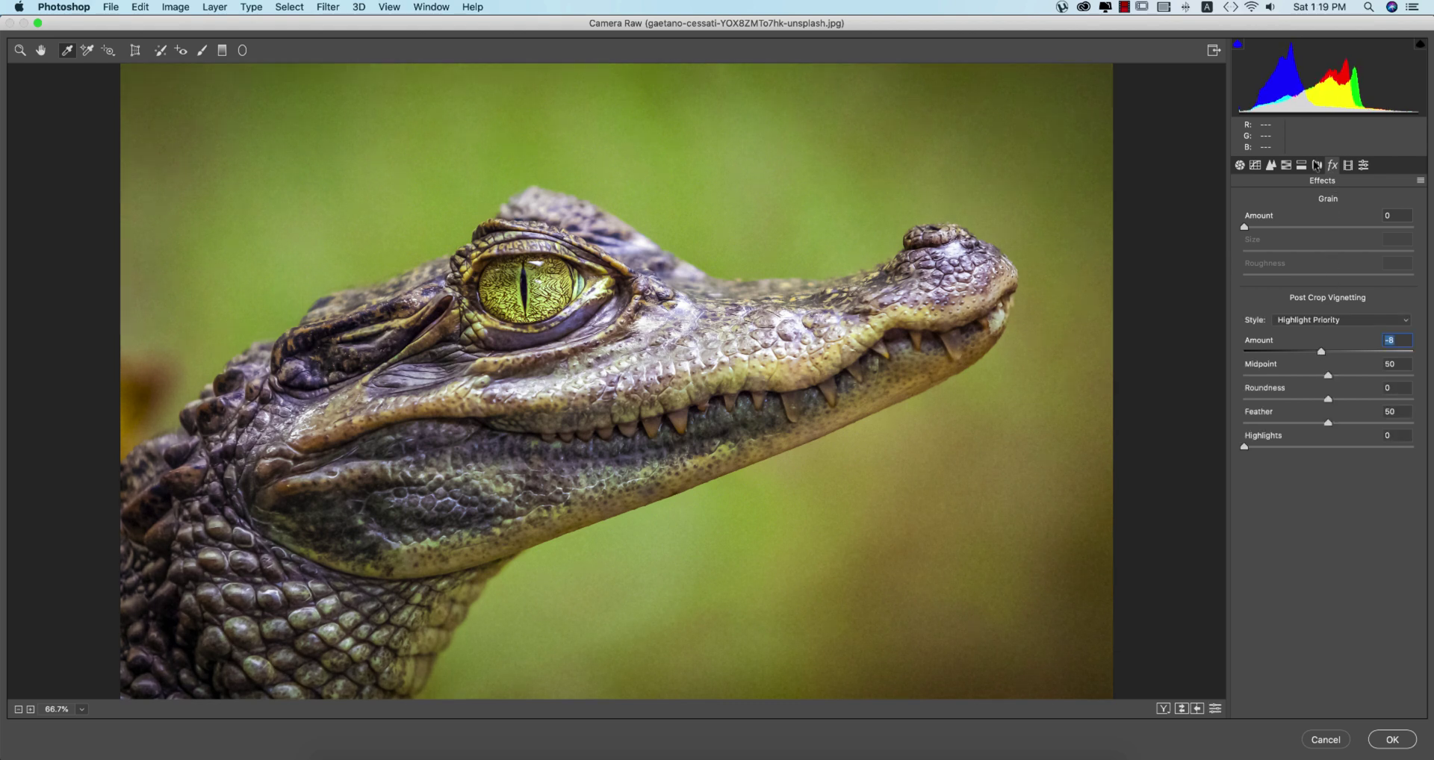
Set Highlights to -39, Shadows to +58 and Whites to +23.
left_click(1239, 165)
left_click_drag(1328, 396, 1385, 419)
left_click(1376, 419)
left_click(1347, 441)
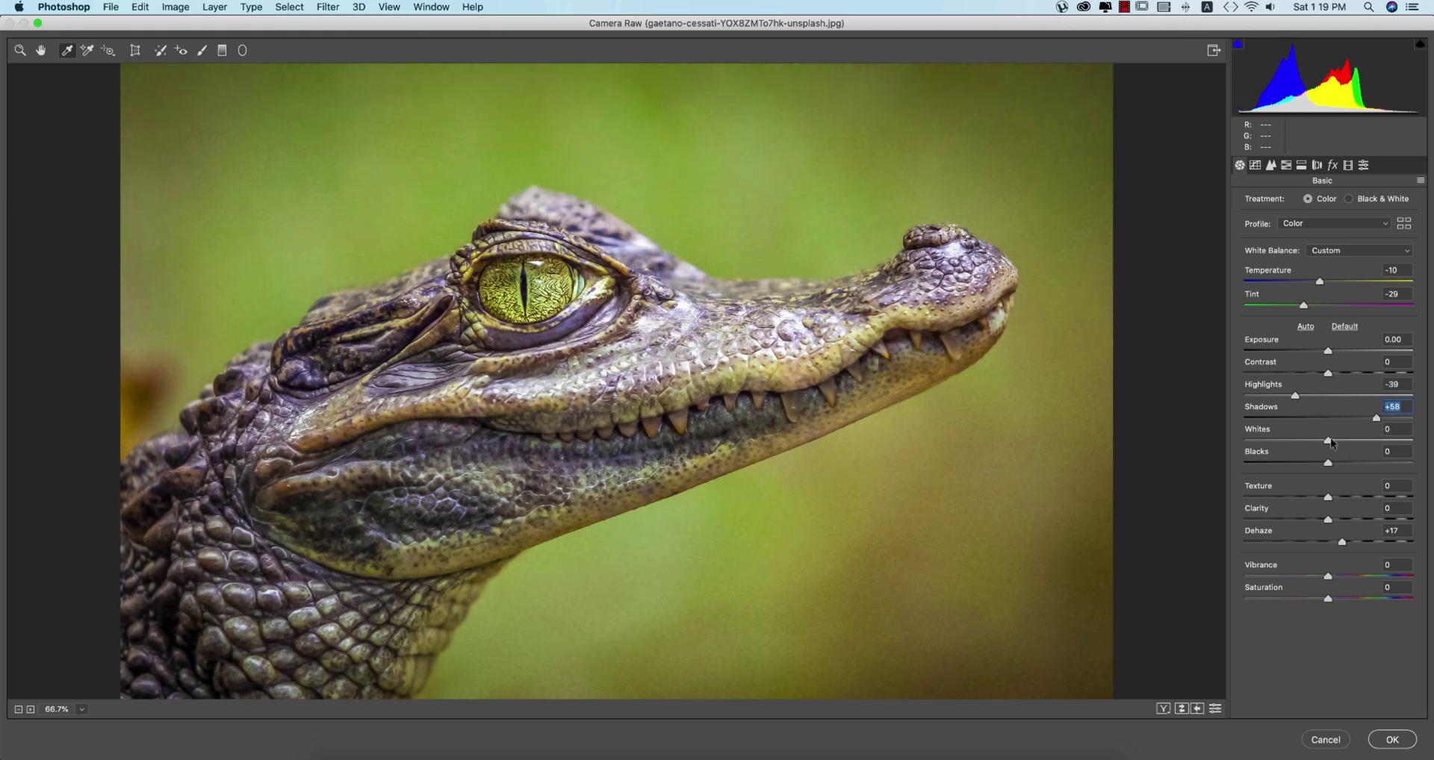
Check the crocodile before/after, save its Camera Raw settings as w4.xmp, and apply the grade.
left_click(1181, 708)
left_click(1182, 709)
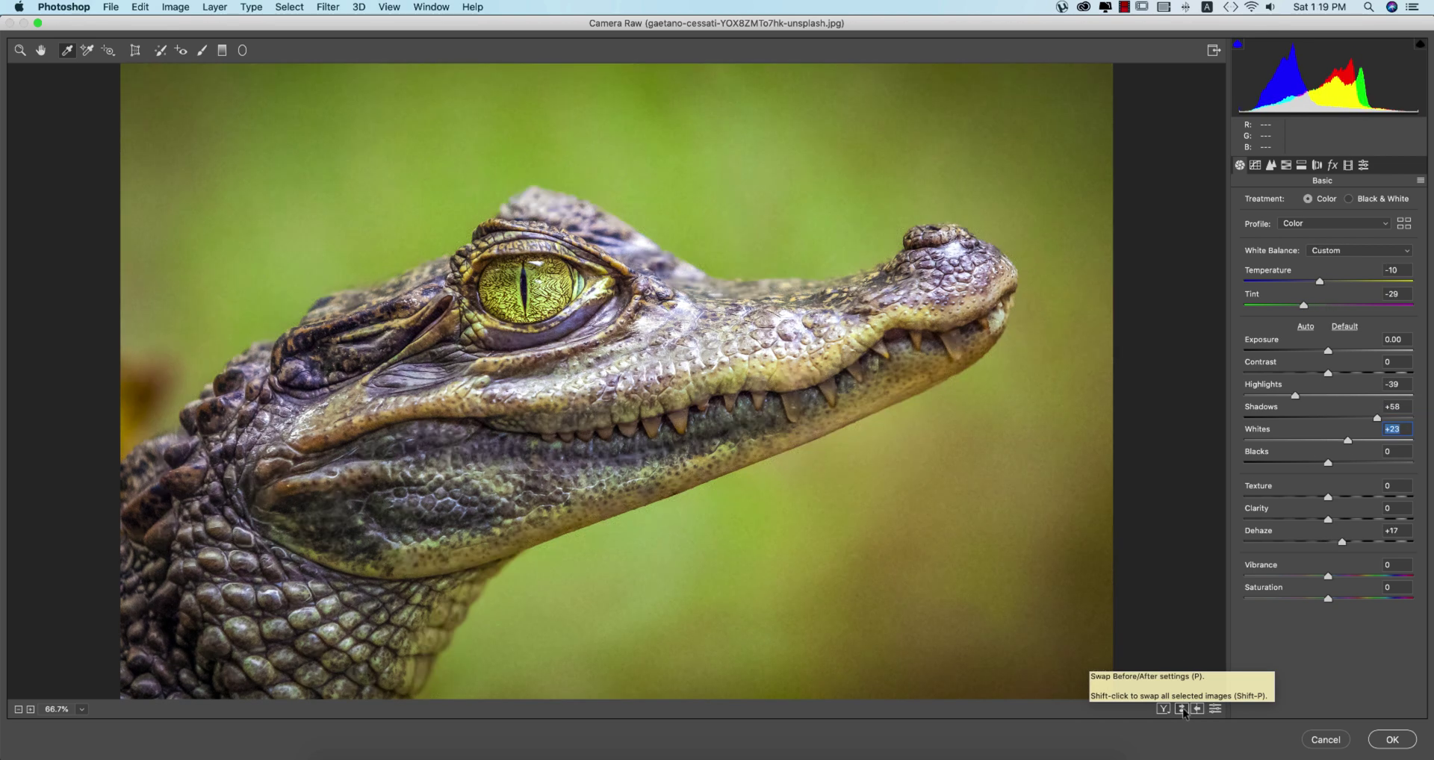
left_click(1420, 181)
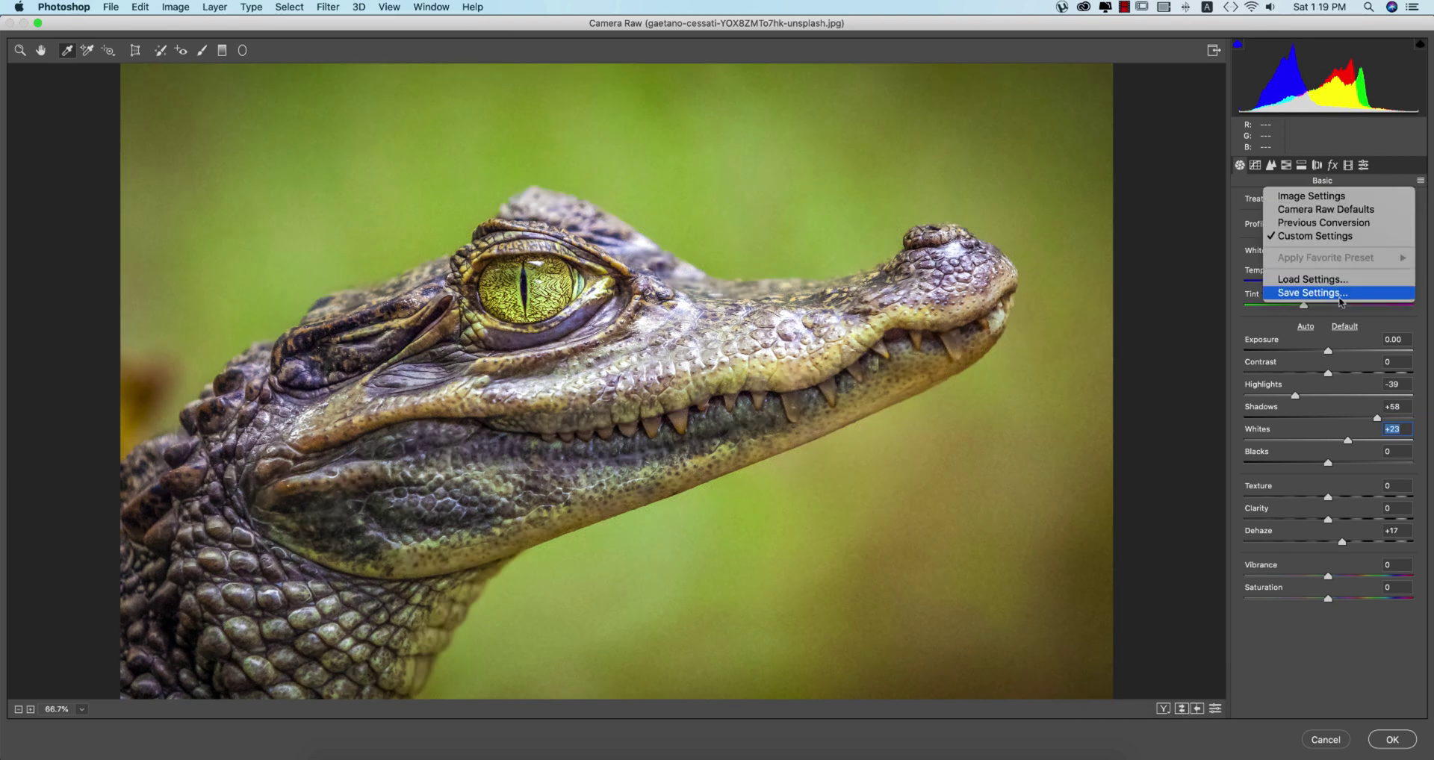
left_click(1303, 293)
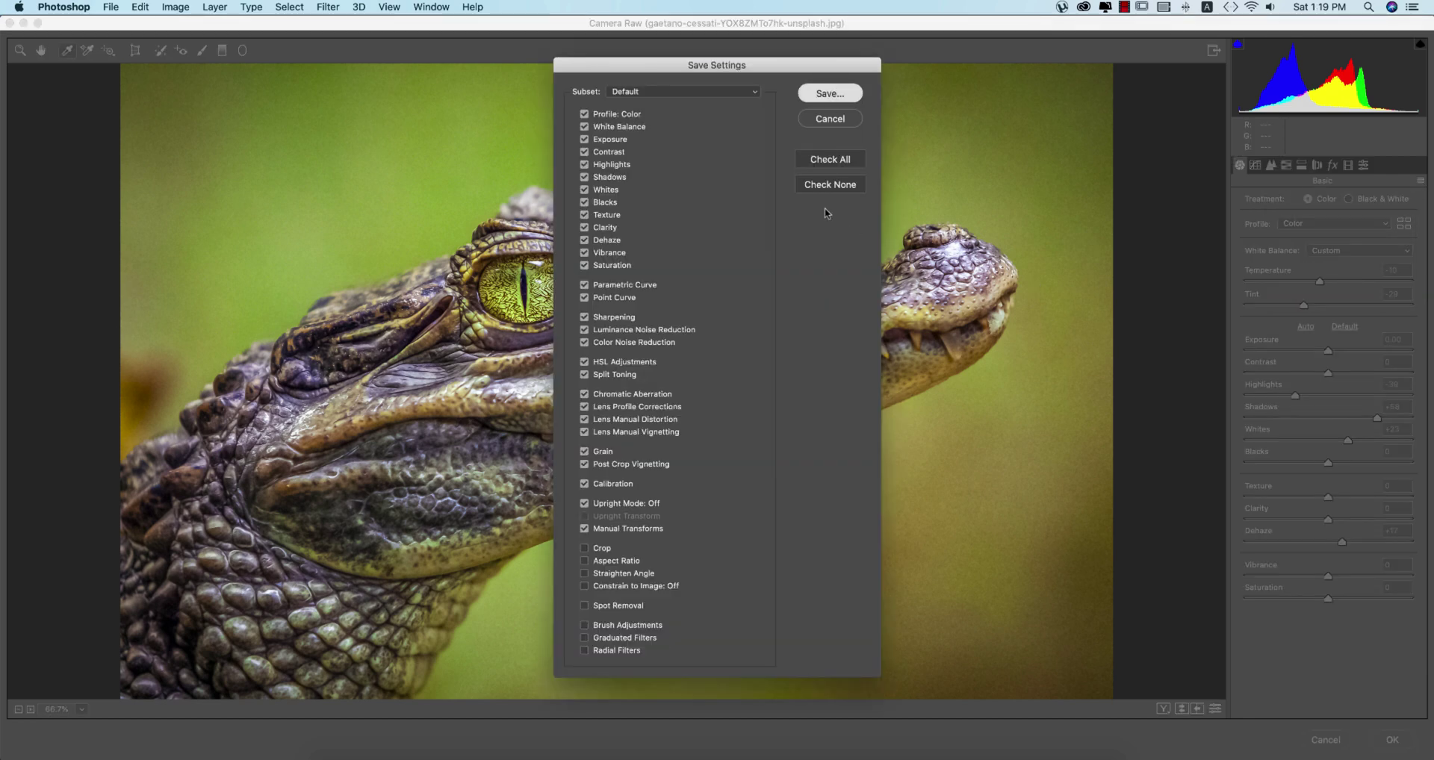
left_click(830, 92)
type("w")
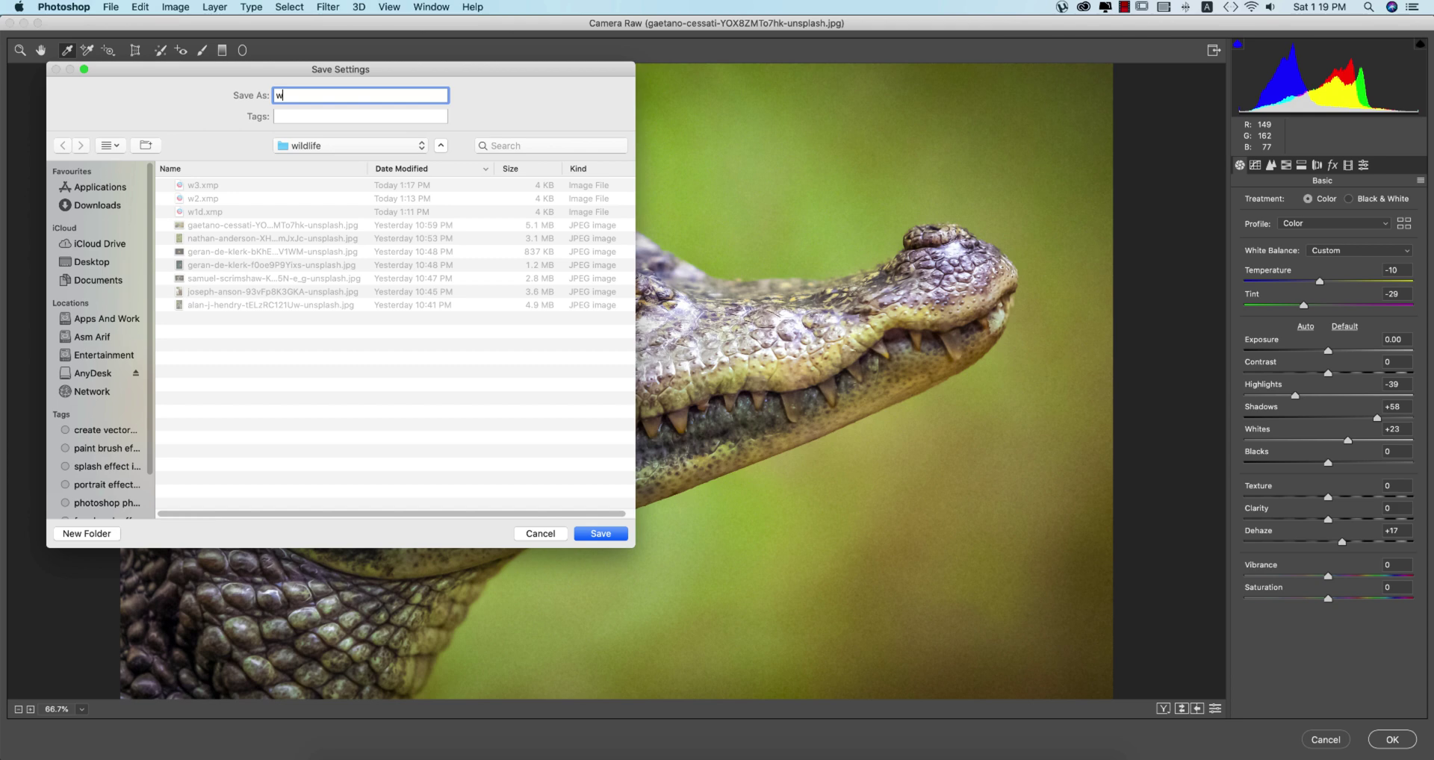
key("Return")
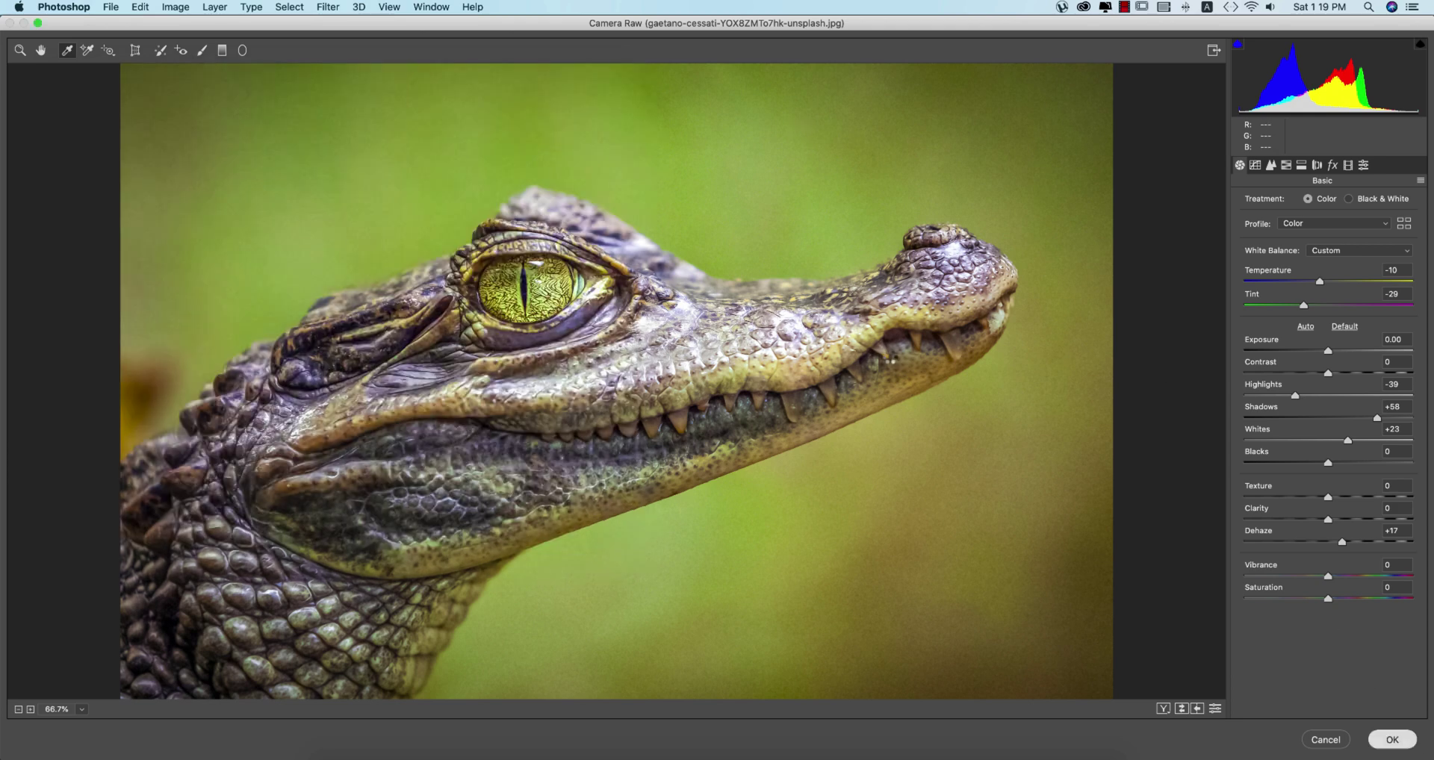
key("Return")
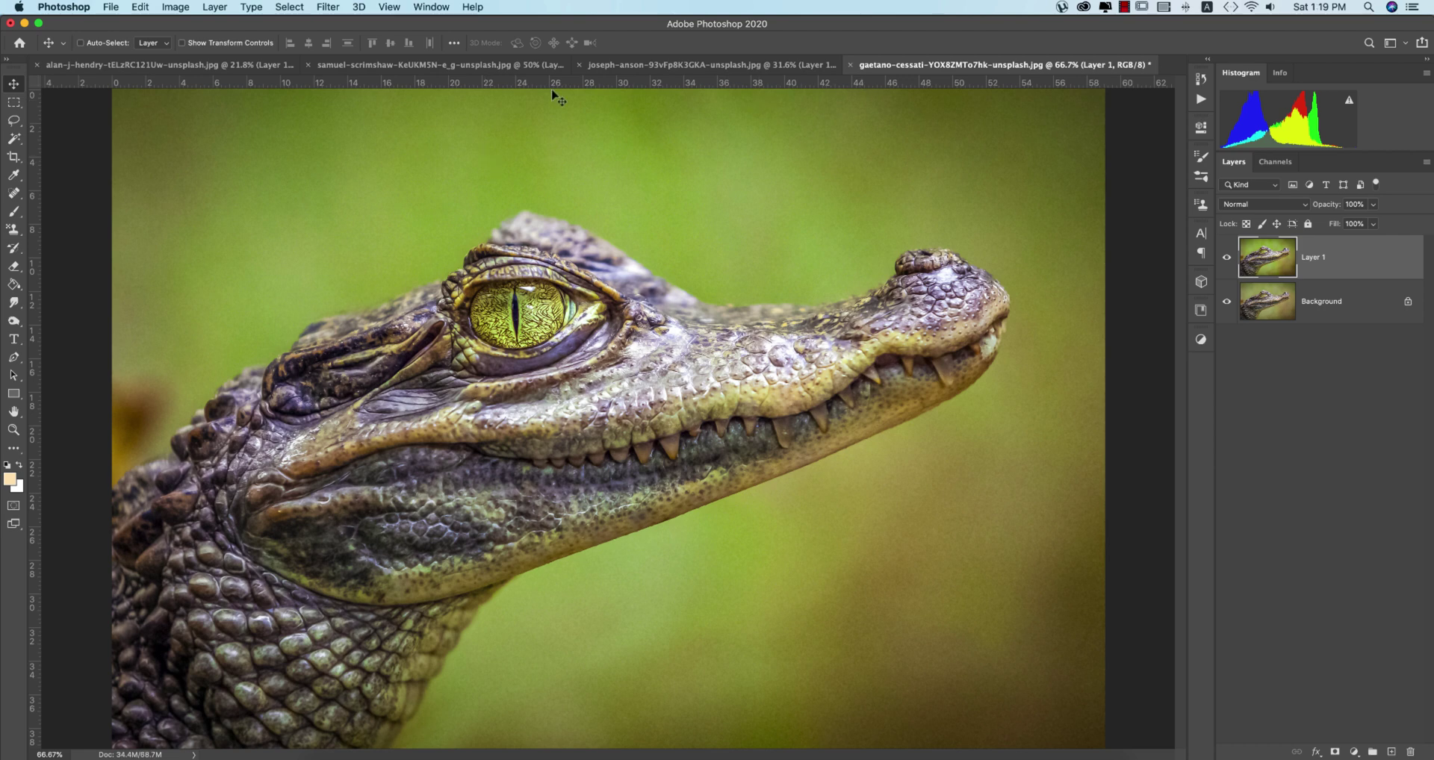
Open the geran-de-klerk squirrel JPEG.
left_click(112, 7)
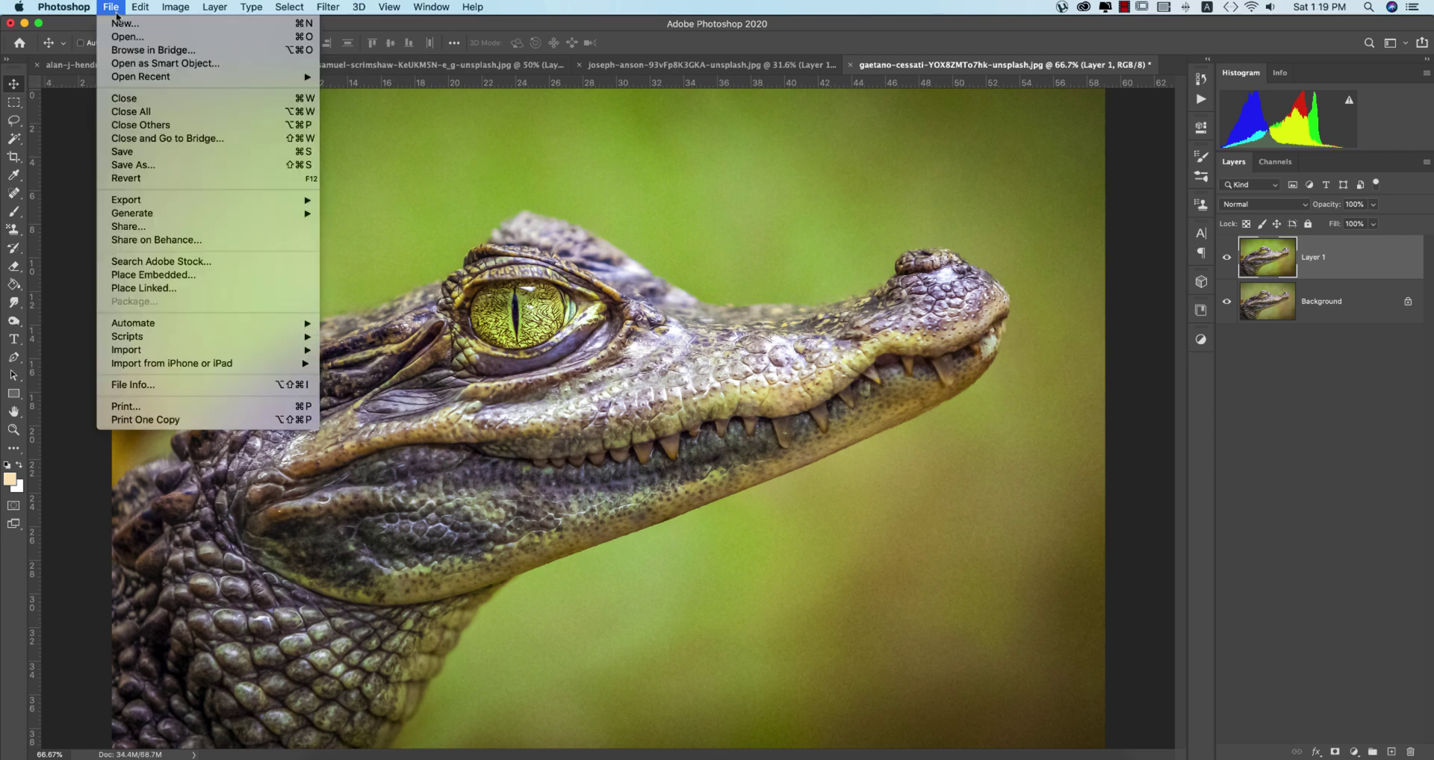
left_click(125, 36)
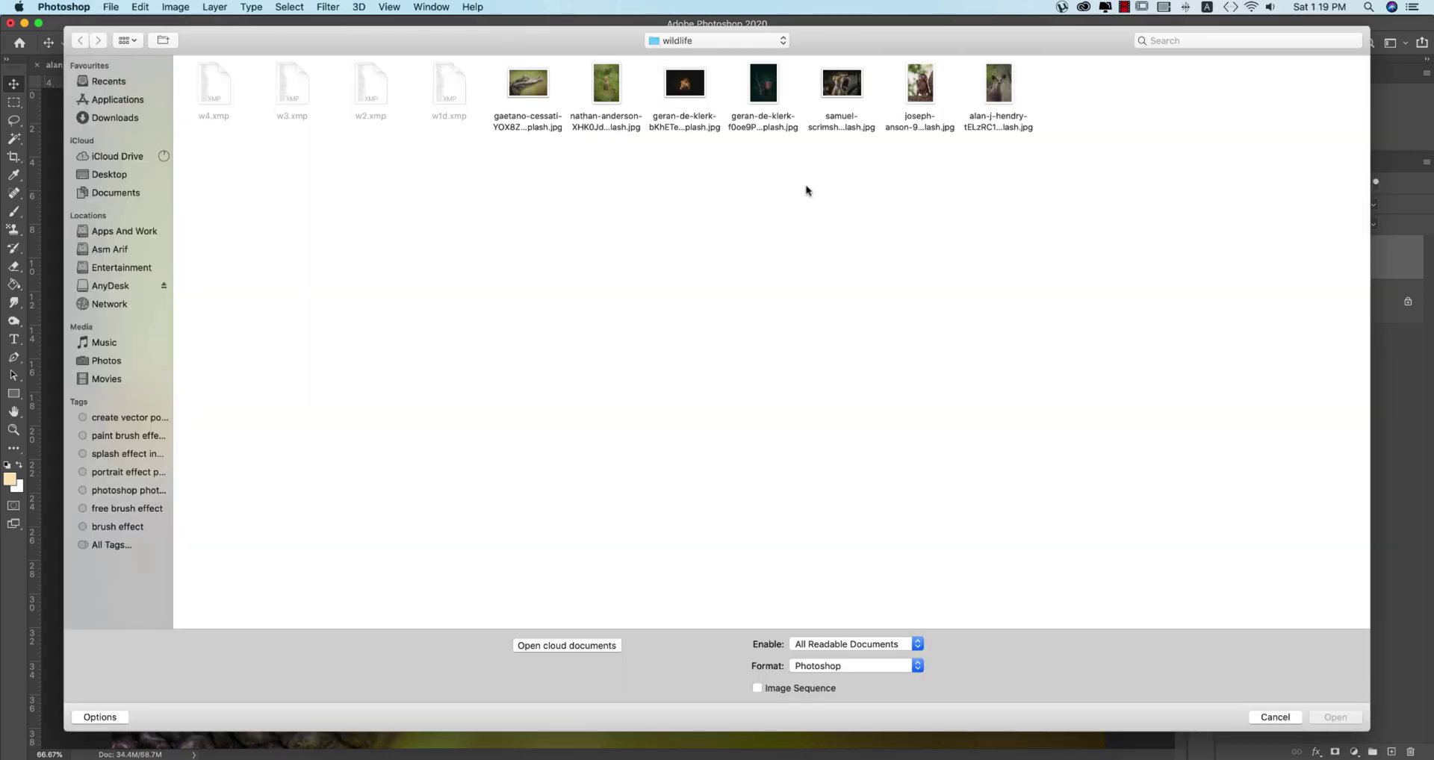
left_click(690, 91)
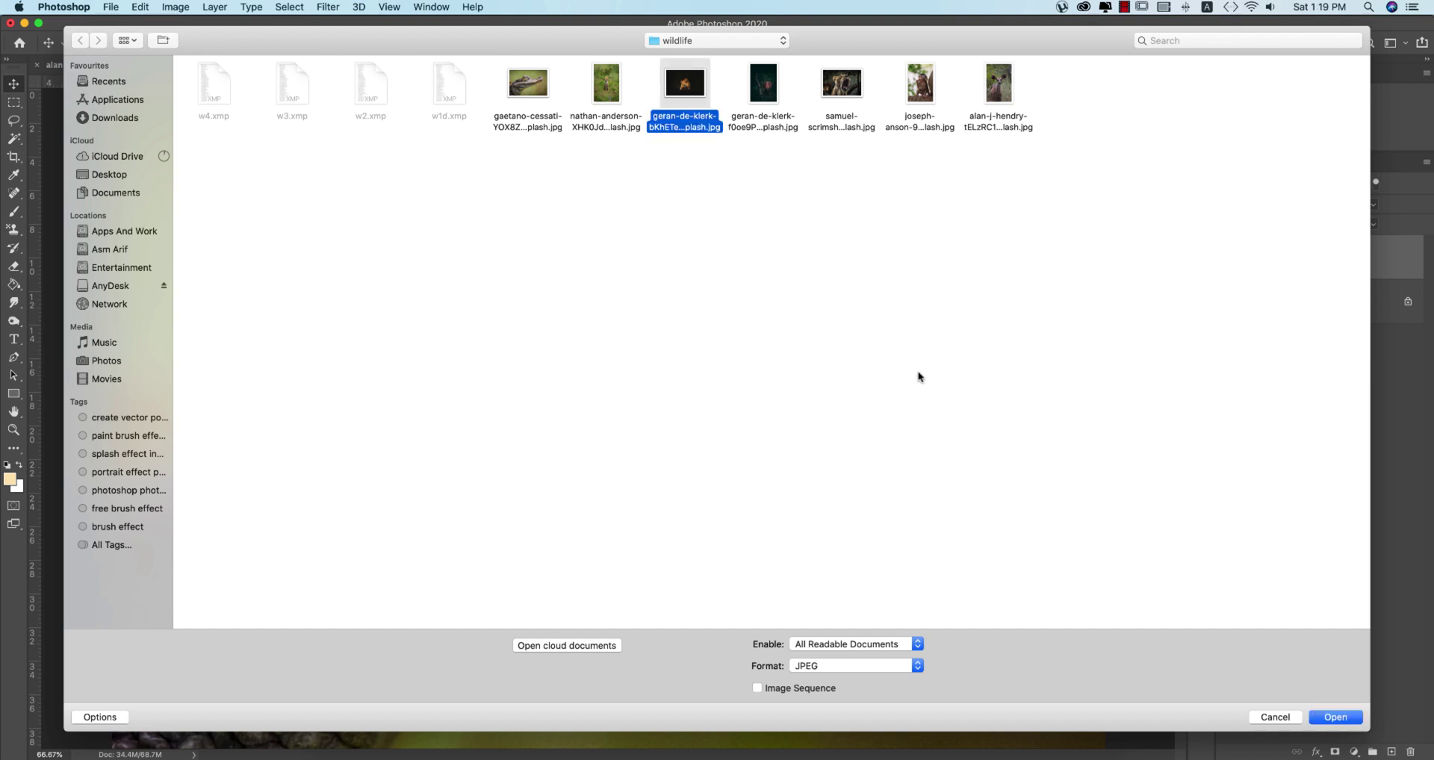
left_click(1354, 717)
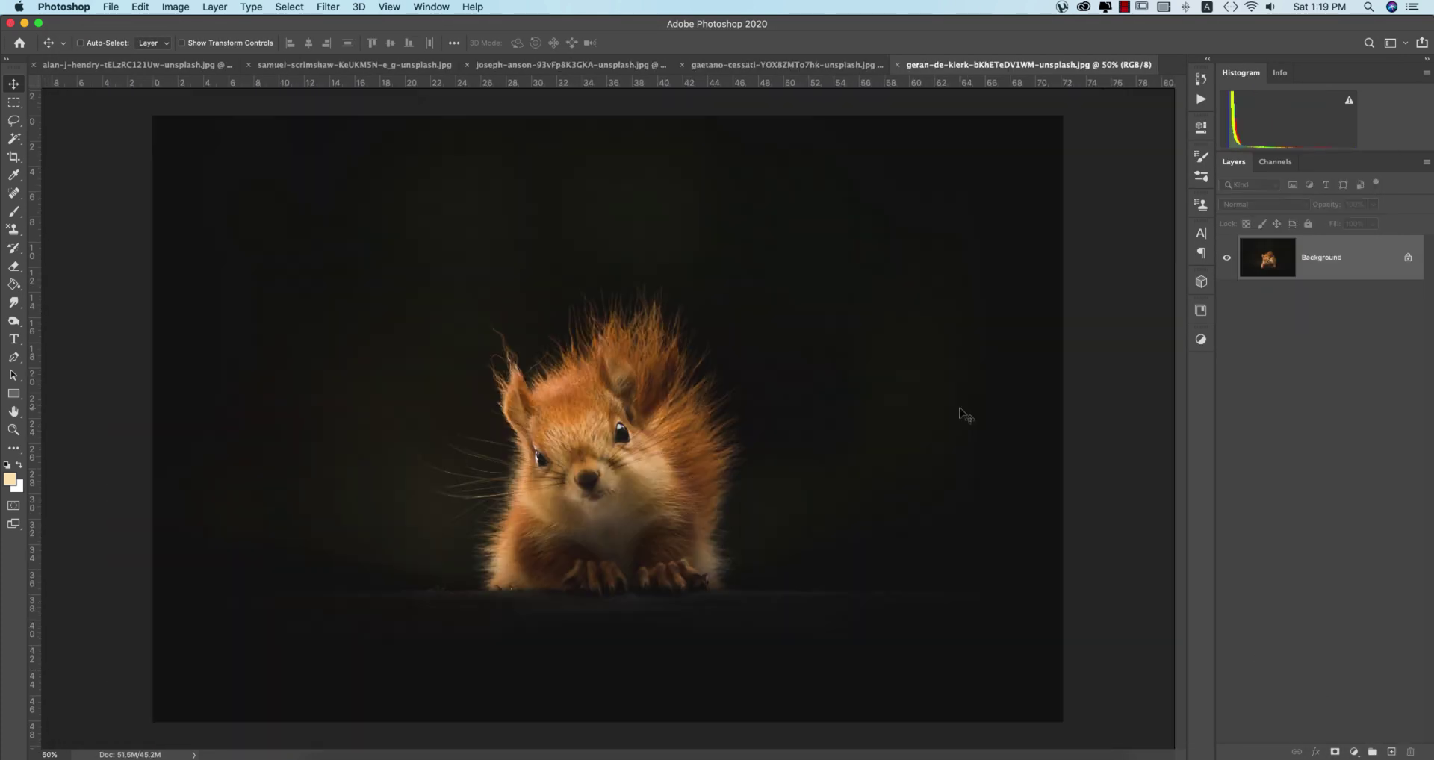
Duplicate the Background onto Layer 1 and launch the Camera Raw Filter on it.
key("super+j")
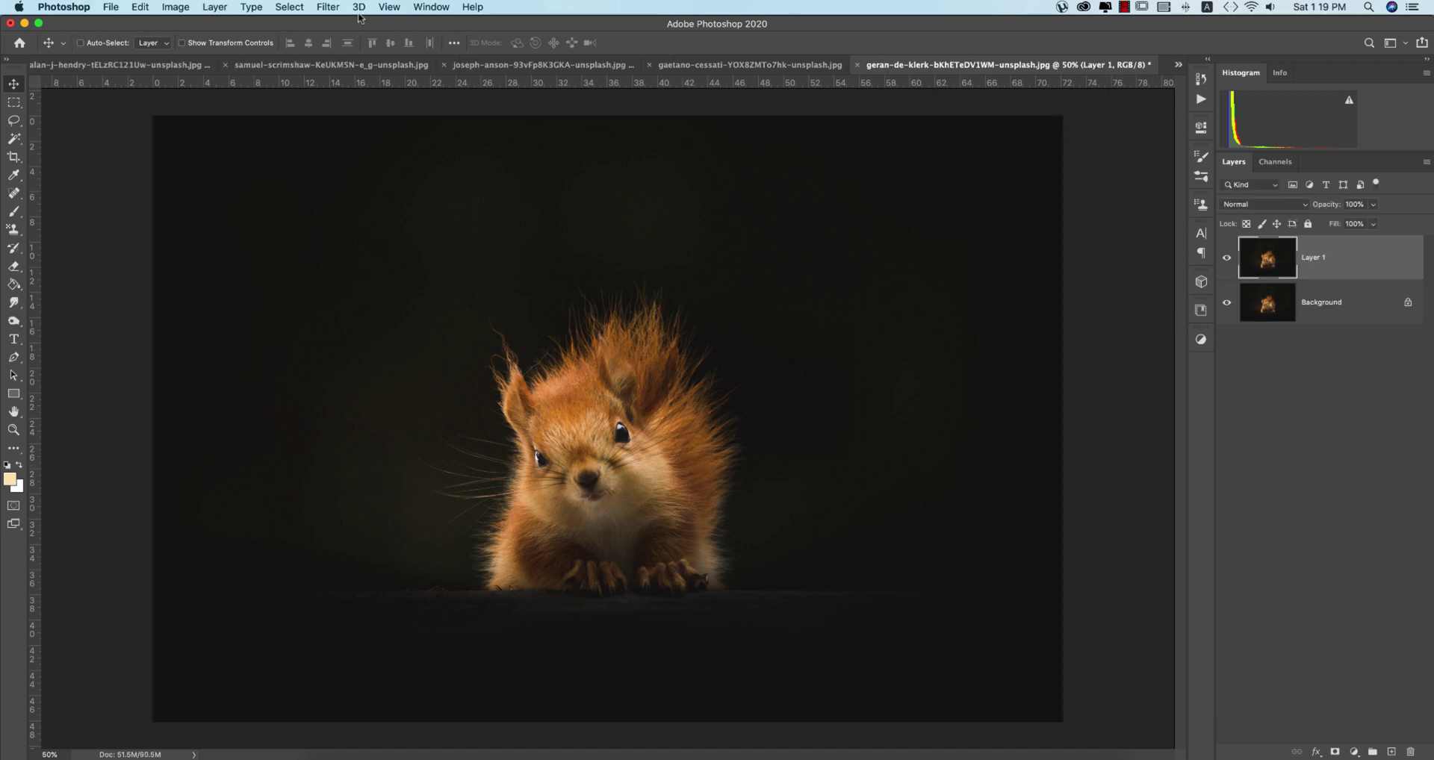
left_click(289, 7)
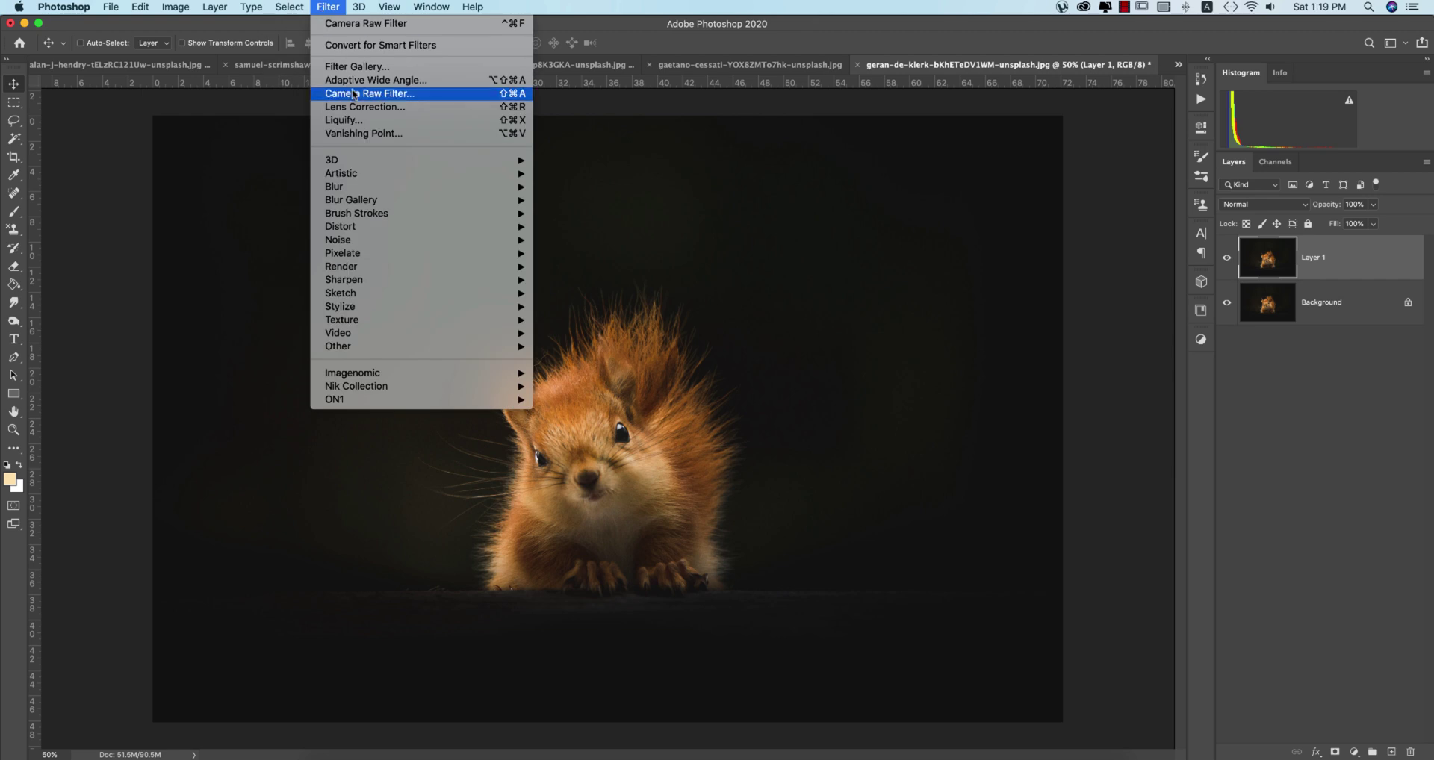
left_click(366, 95)
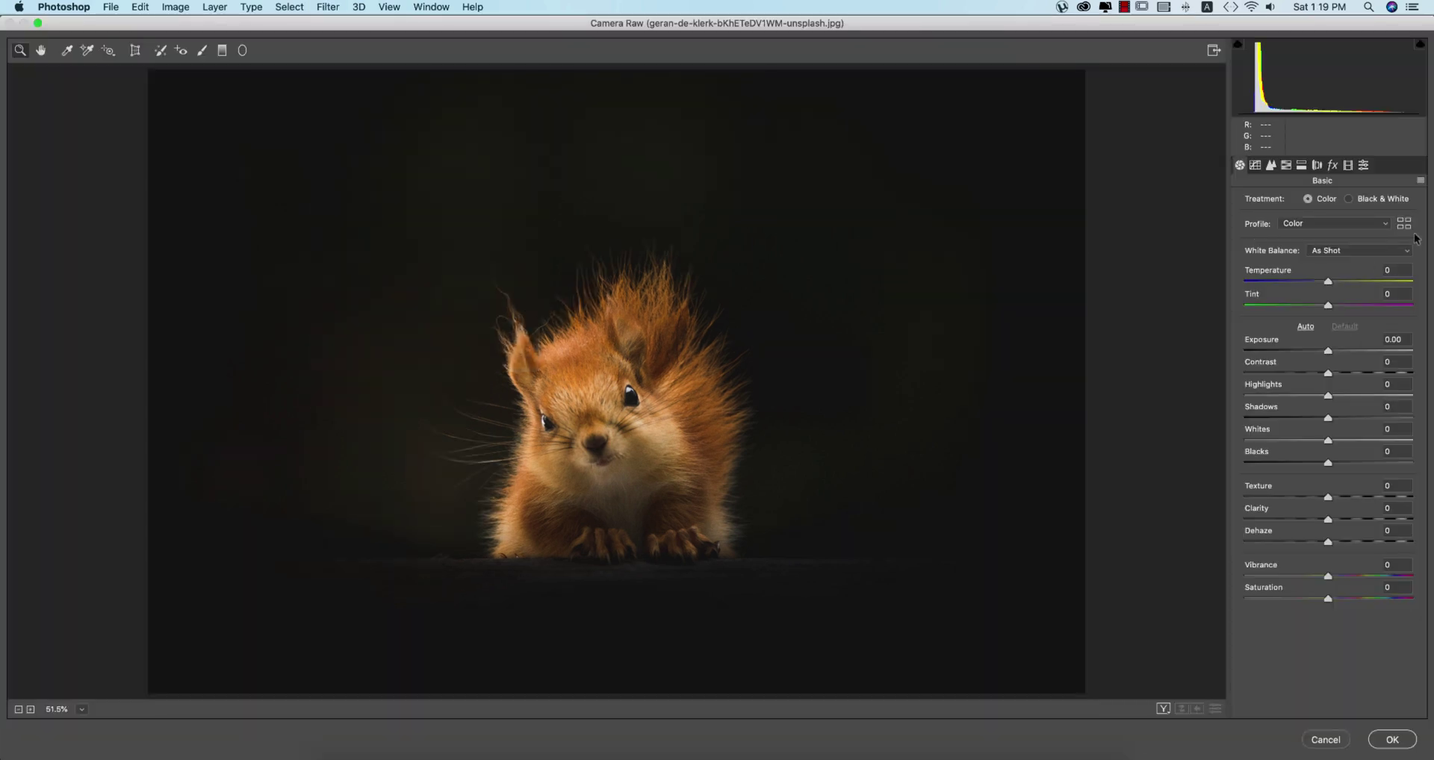
Load the w2.xmp preset as the squirrel's starting grade.
left_click(1419, 184)
key("Escape")
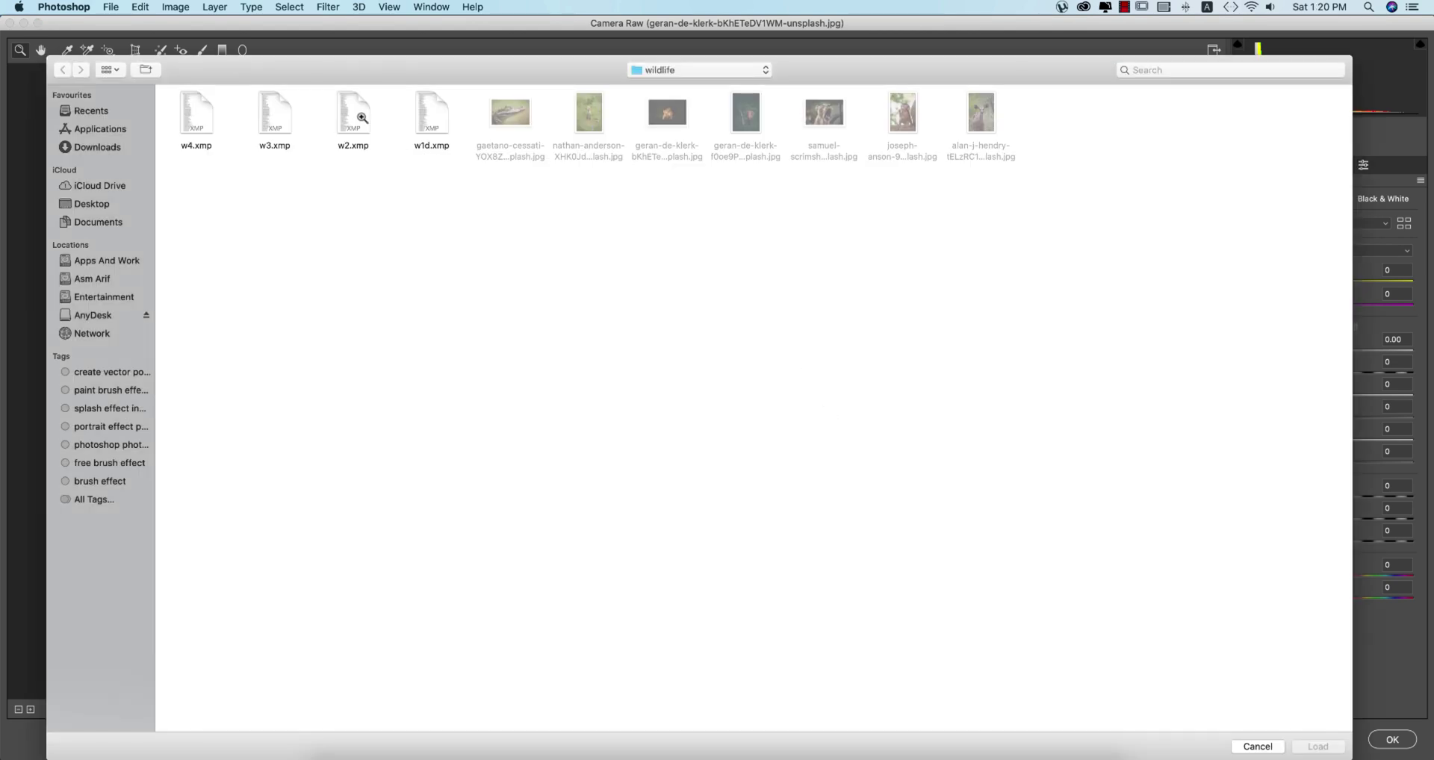
left_click(359, 122)
double_click(359, 123)
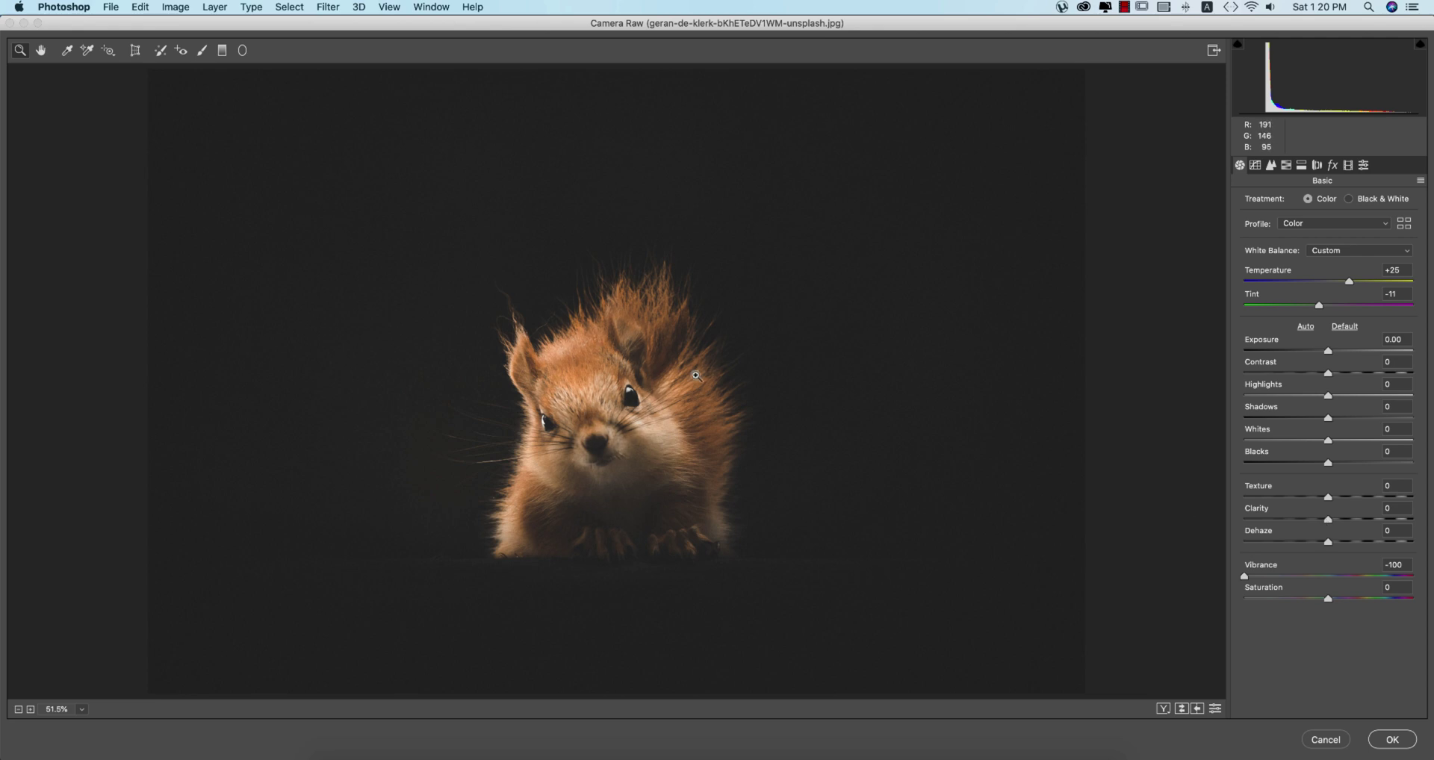
In HSL, set Oranges Luminance +36, Saturation +28 and Hue +22.
left_click(1272, 165)
left_click(1285, 165)
left_click_drag(1332, 275, 1260, 277)
left_click(1294, 202)
left_click(1255, 205)
left_click_drag(1350, 283, 1326, 281)
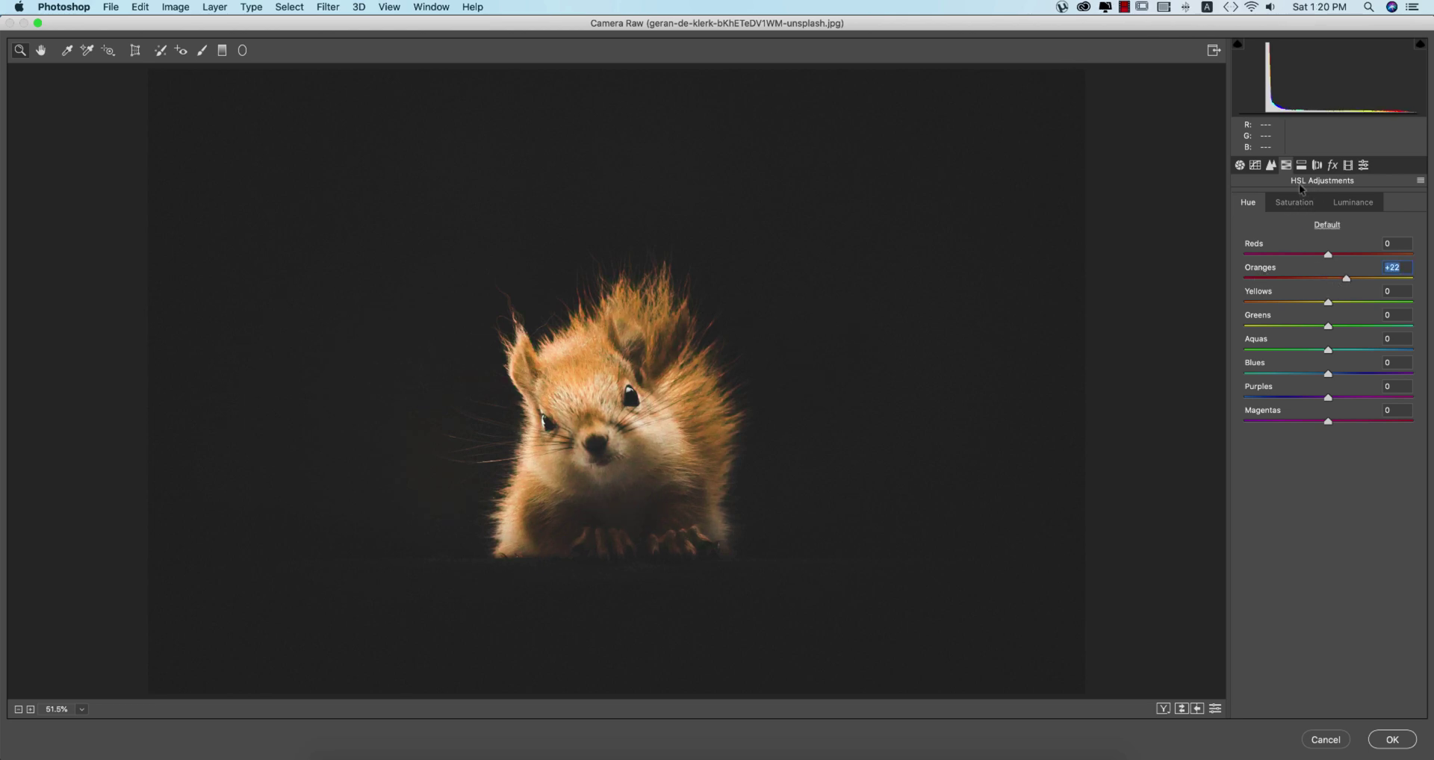
In Basic, set Highlights -6, Blacks +46 and lower Vibrance, then view the original.
left_click(1240, 165)
left_click_drag(1328, 395, 1323, 396)
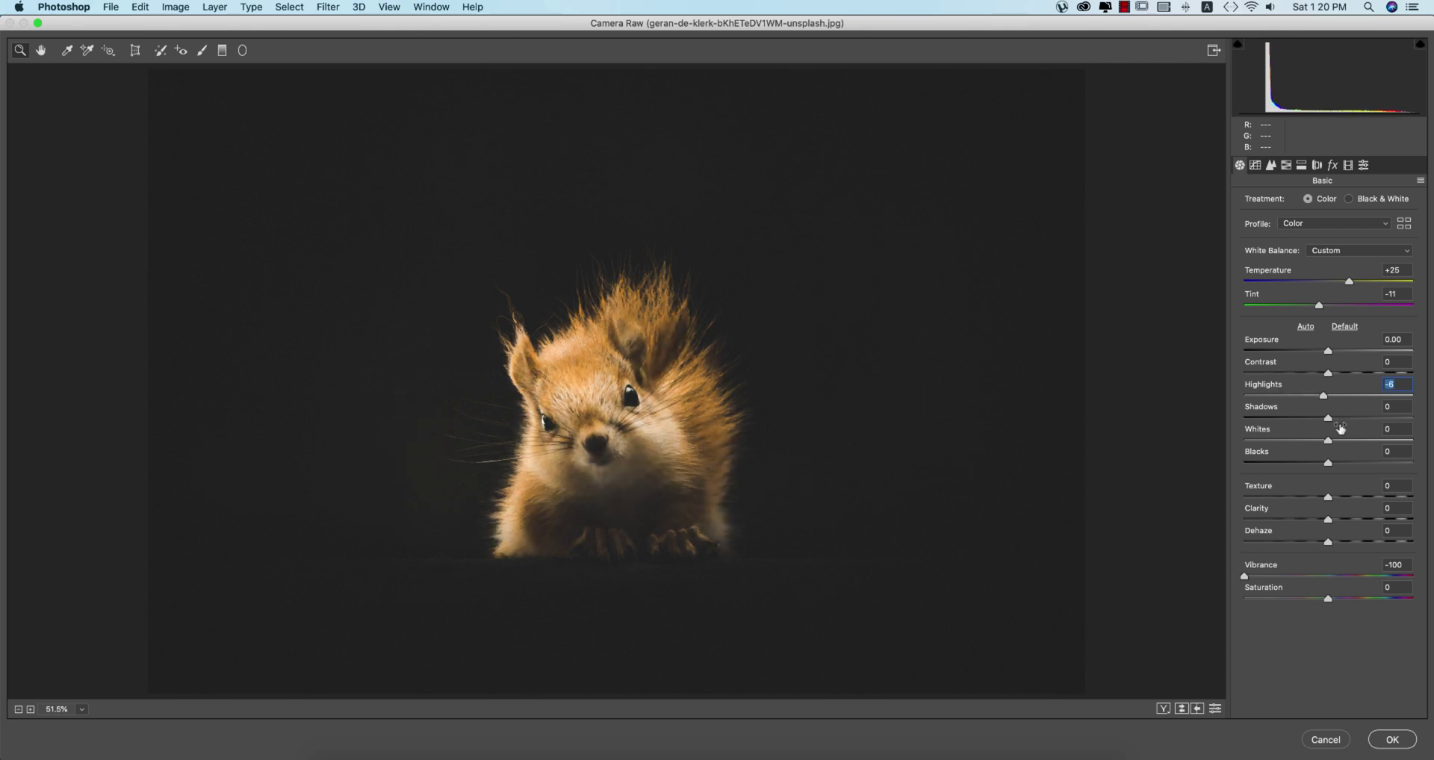
left_click_drag(1328, 463, 1372, 475)
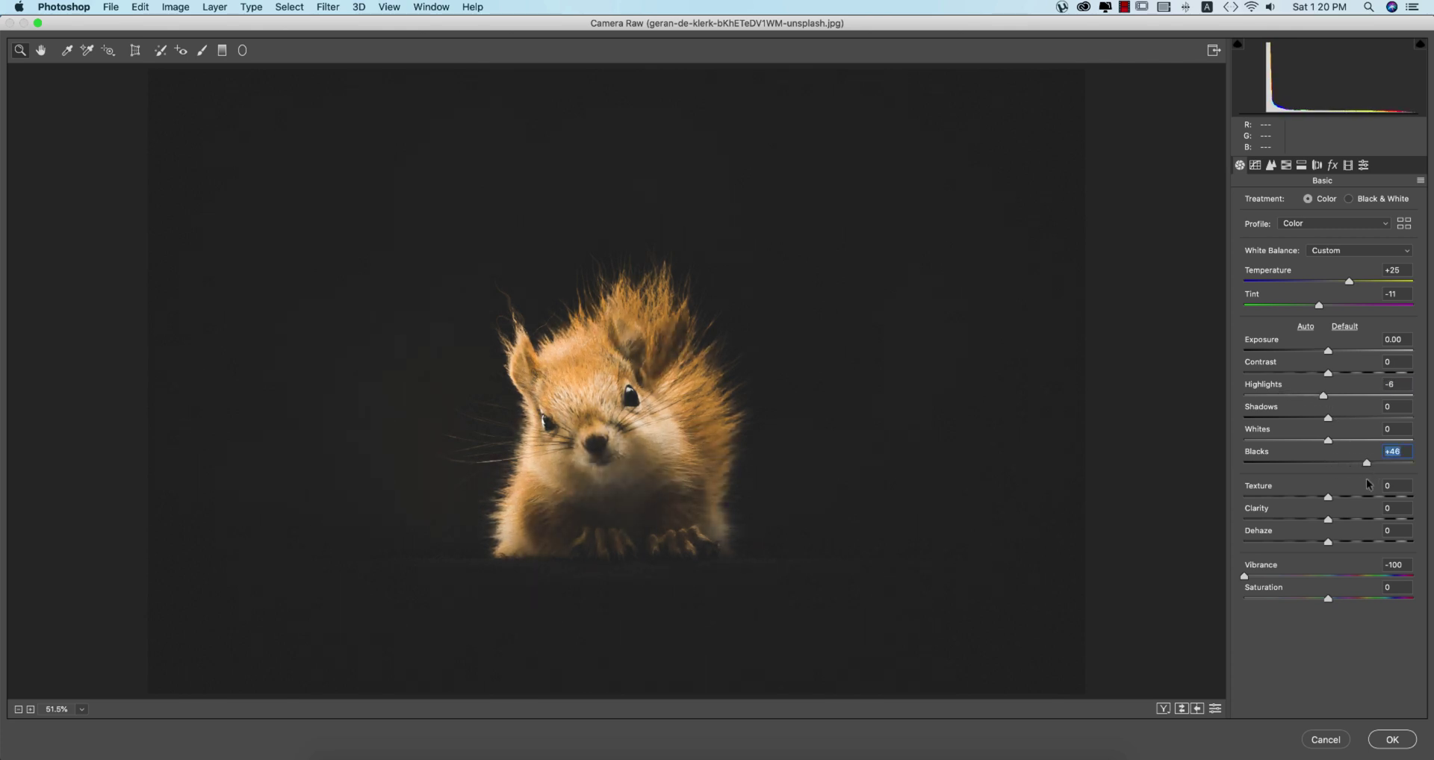
mouse_move(1245, 578)
left_mouse_down()
mouse_move(1325, 602)
mouse_move(1267, 577)
left_mouse_up()
left_click(1181, 709)
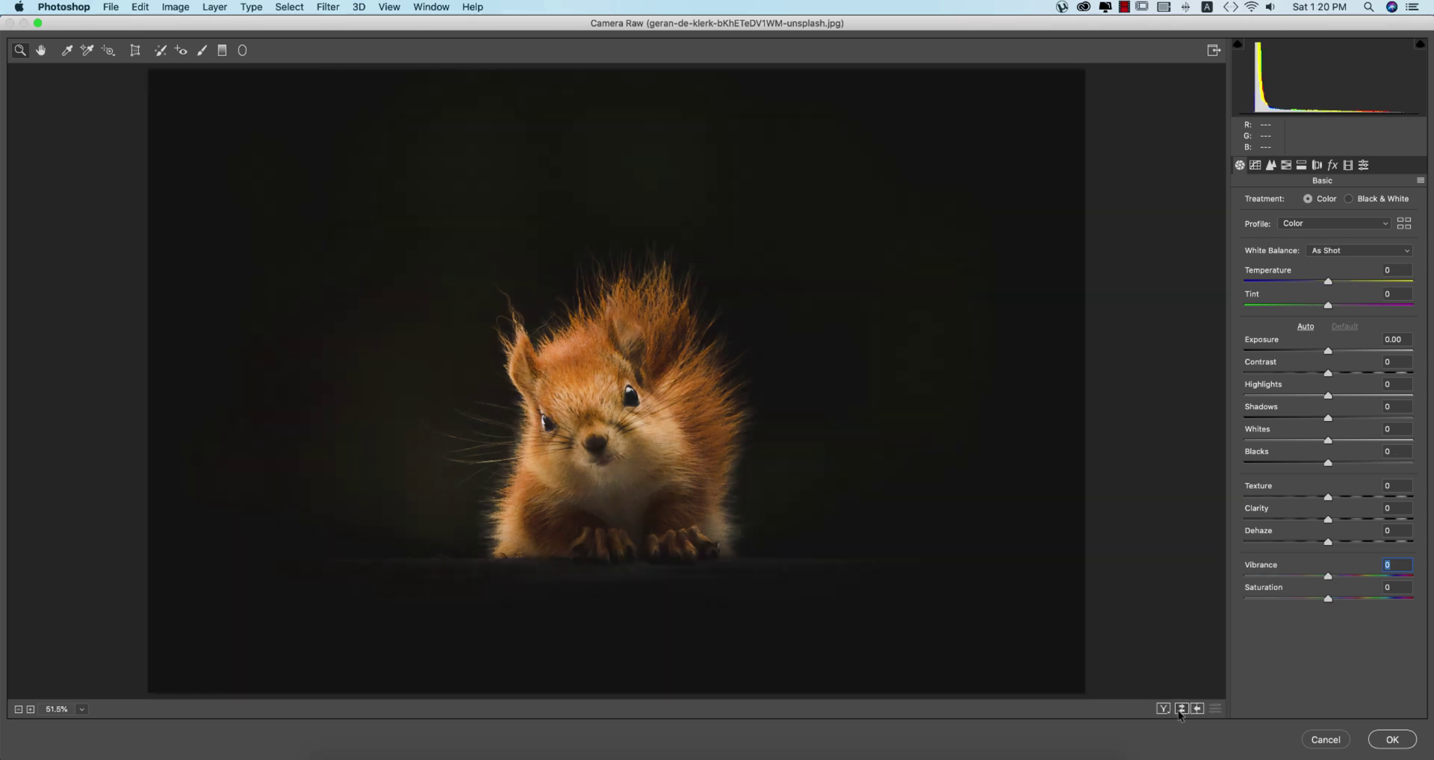
Restore the edited view and save the squirrel's Camera Raw settings as preset w5.xmp.
left_click(1180, 709)
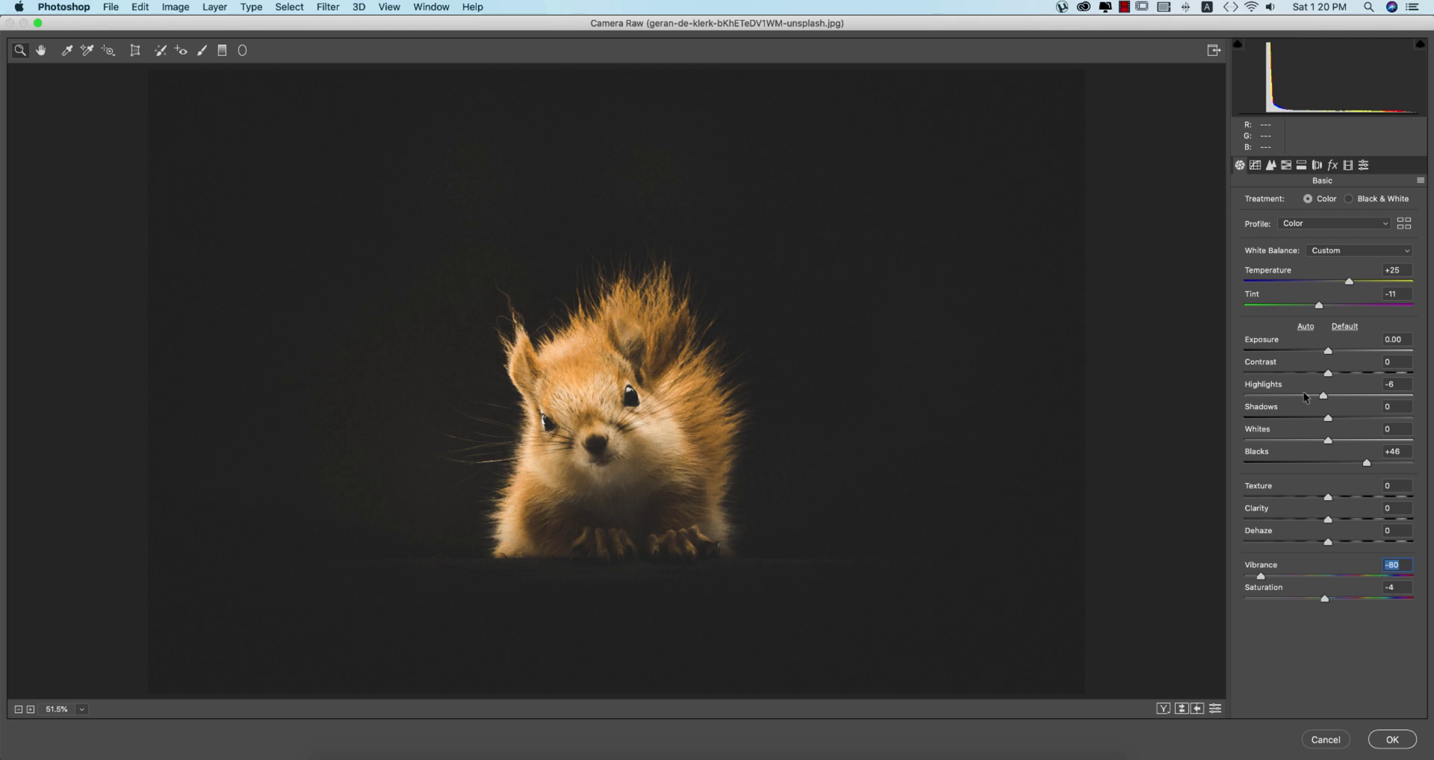
left_click(1420, 181)
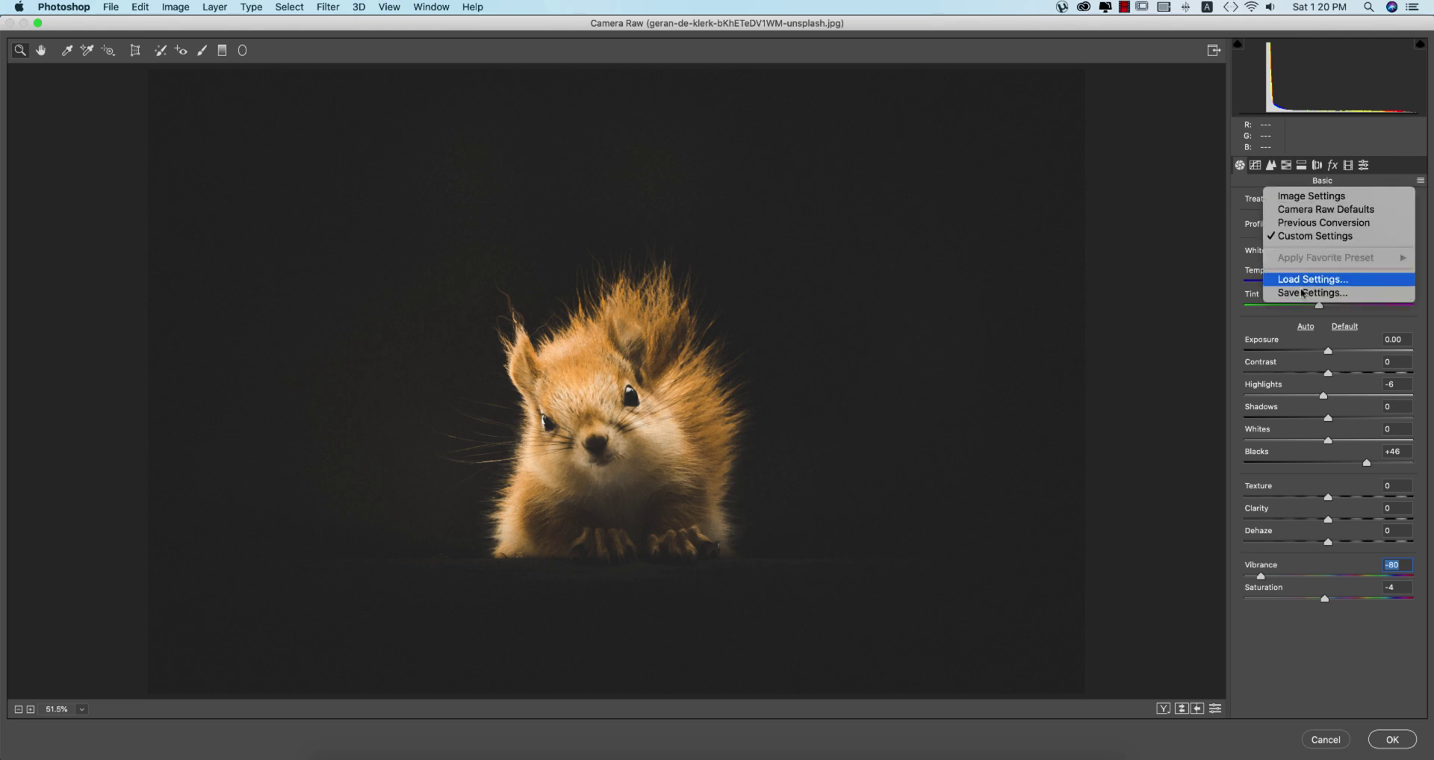
left_click(1303, 293)
left_click(829, 93)
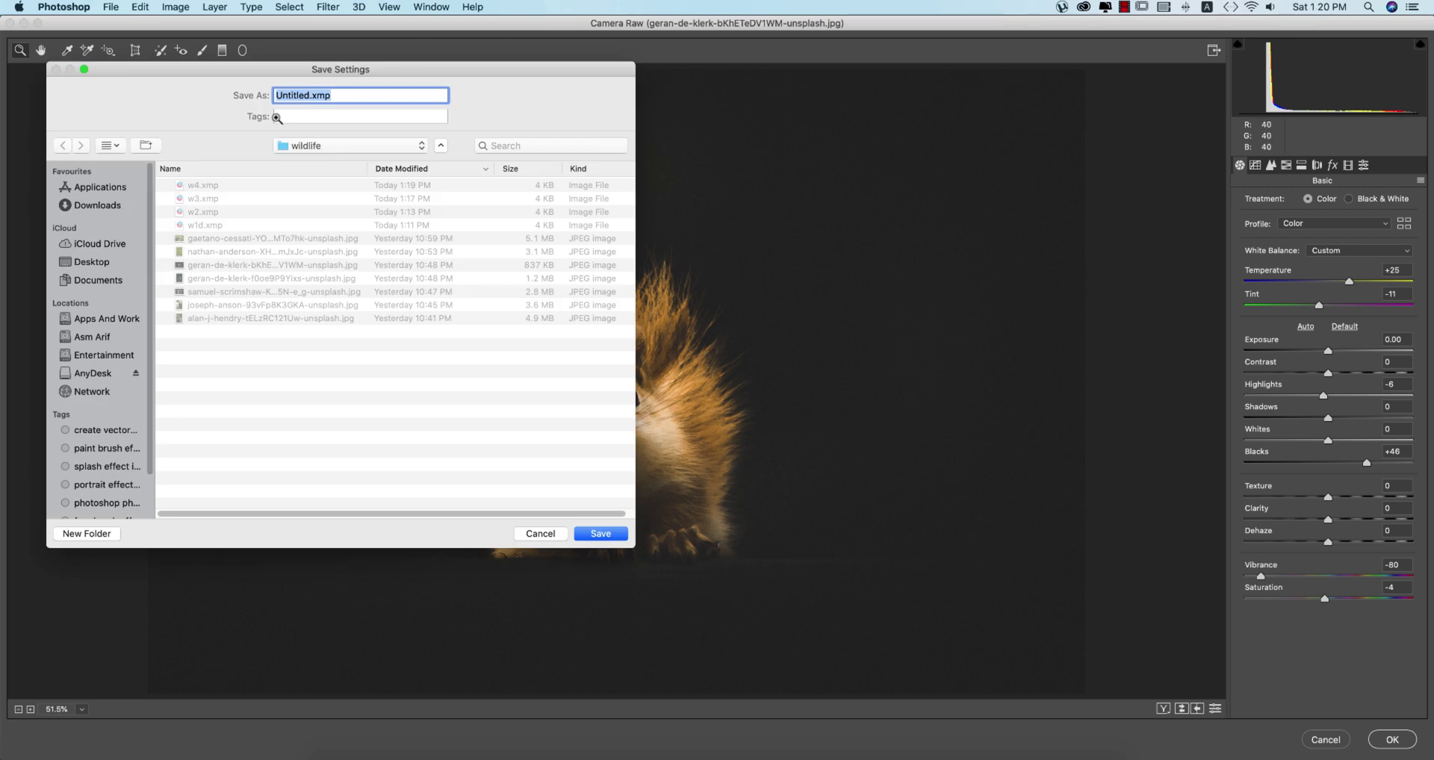
type("w5")
left_click(615, 535)
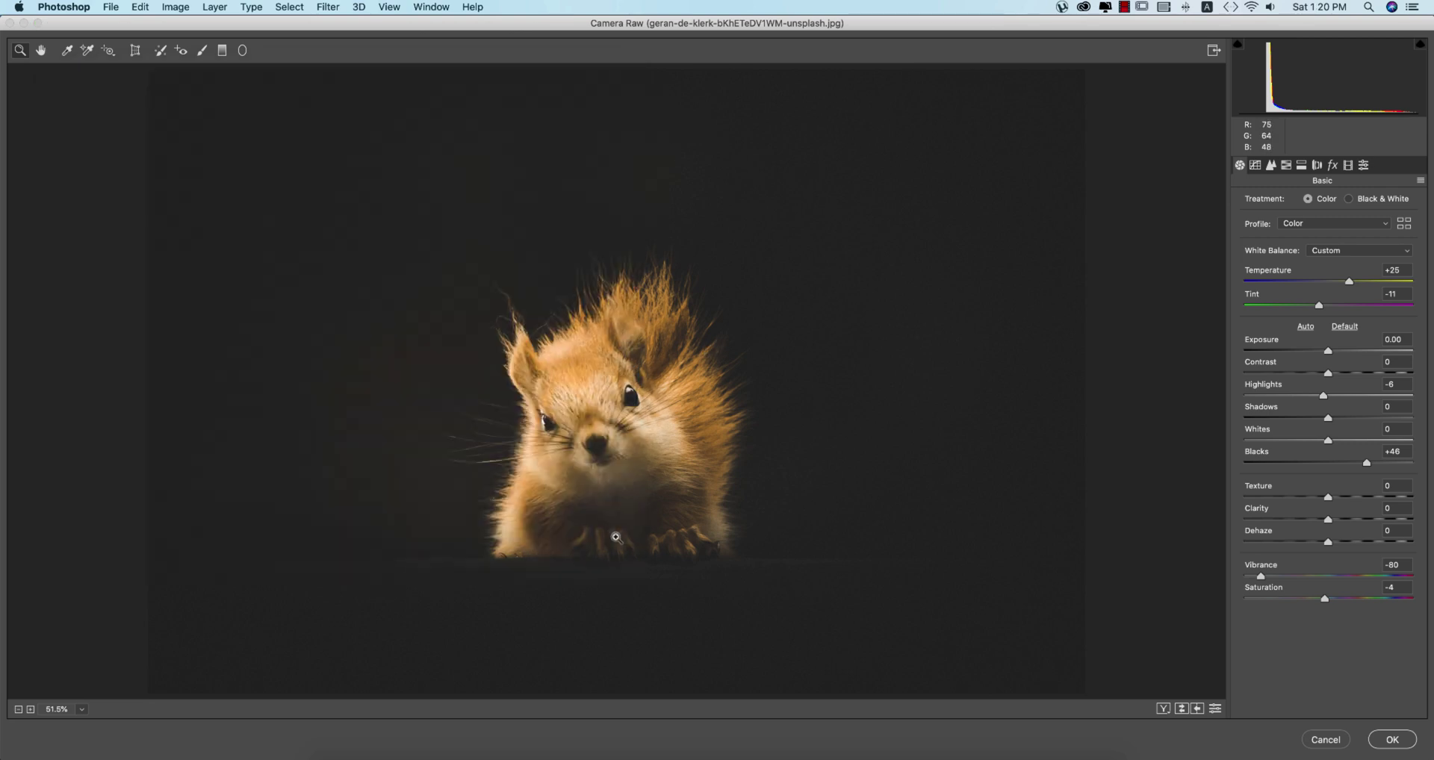